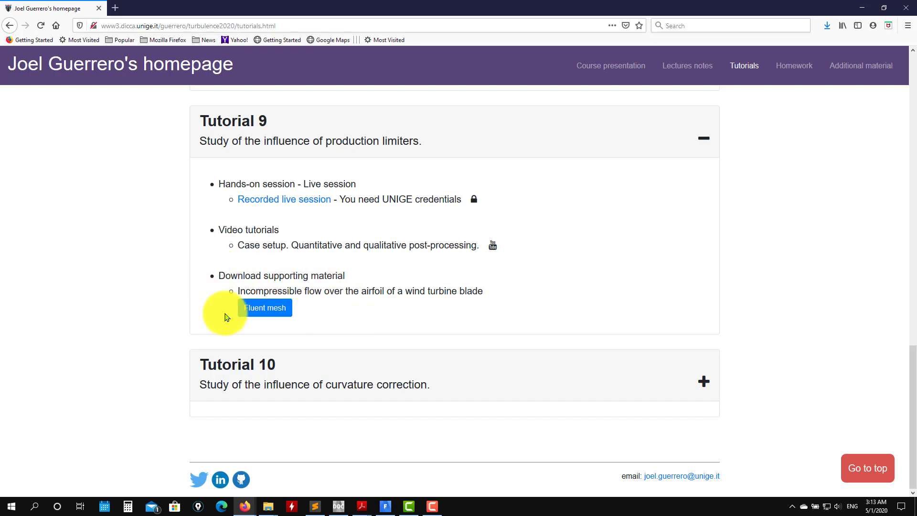
Switch to the ANSYS Fluent session
click(384, 506)
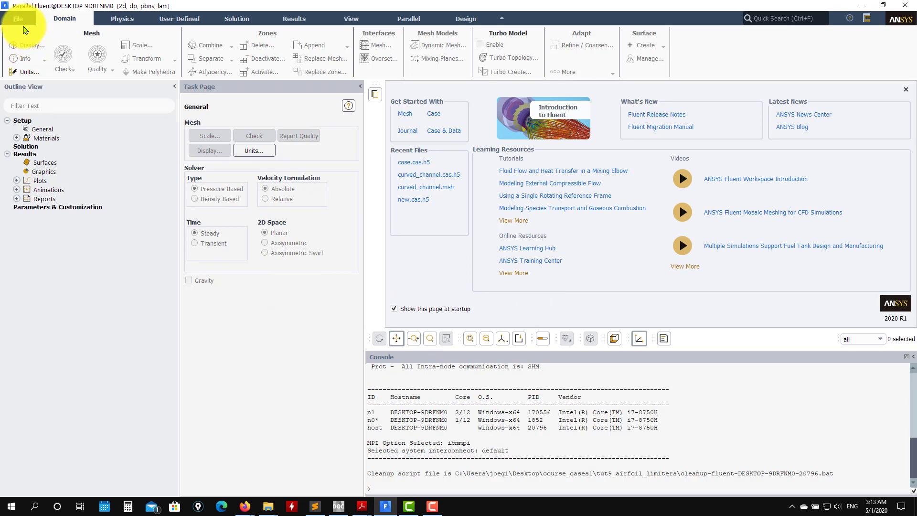
click(18, 18)
mouse_move(34, 32)
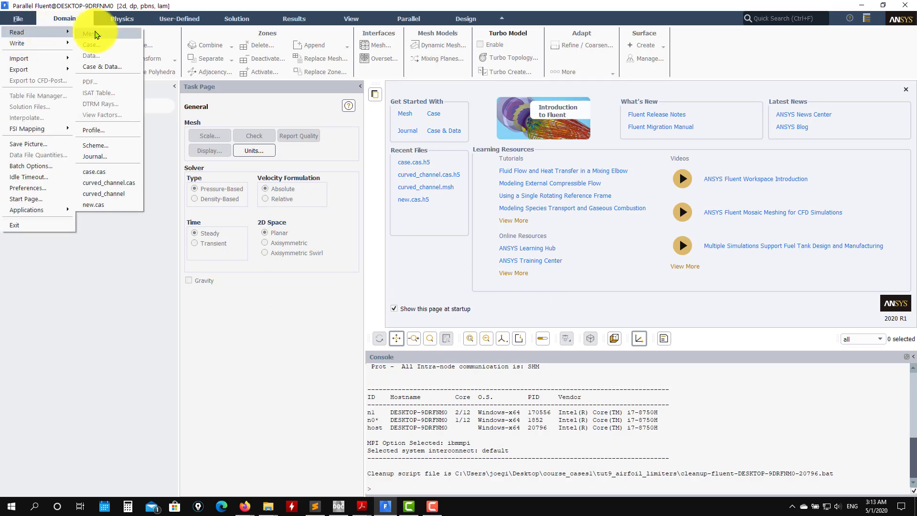
click(92, 33)
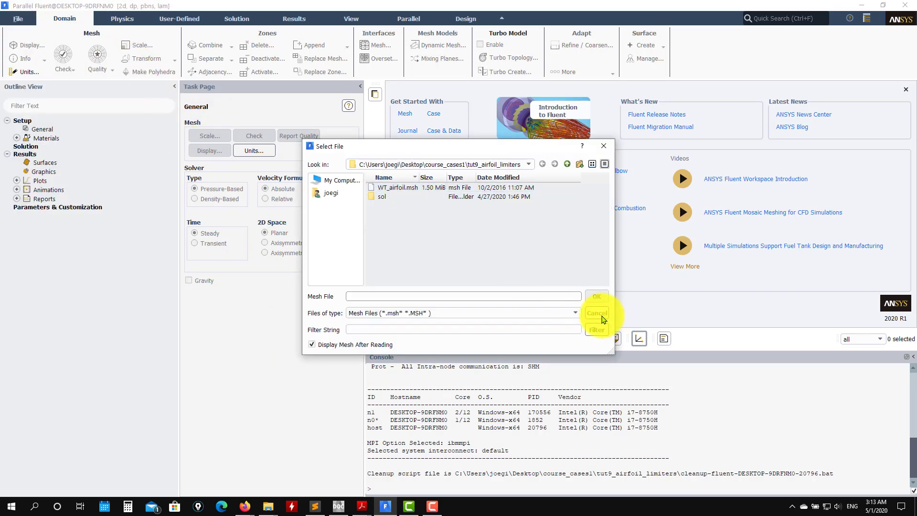
click(597, 313)
Read the case file WT_airfoil.cas.h5 from the tut9_airfoil_limiters folder
click(18, 19)
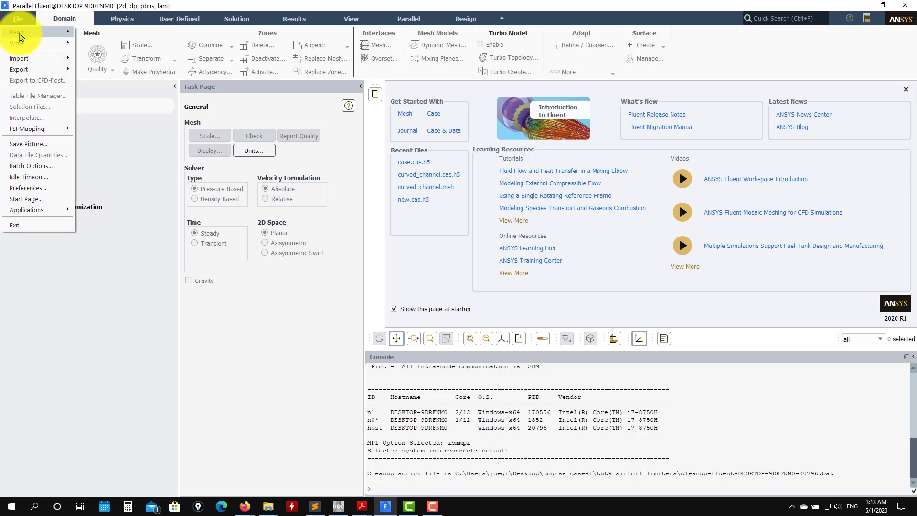
mouse_move(21, 33)
click(143, 32)
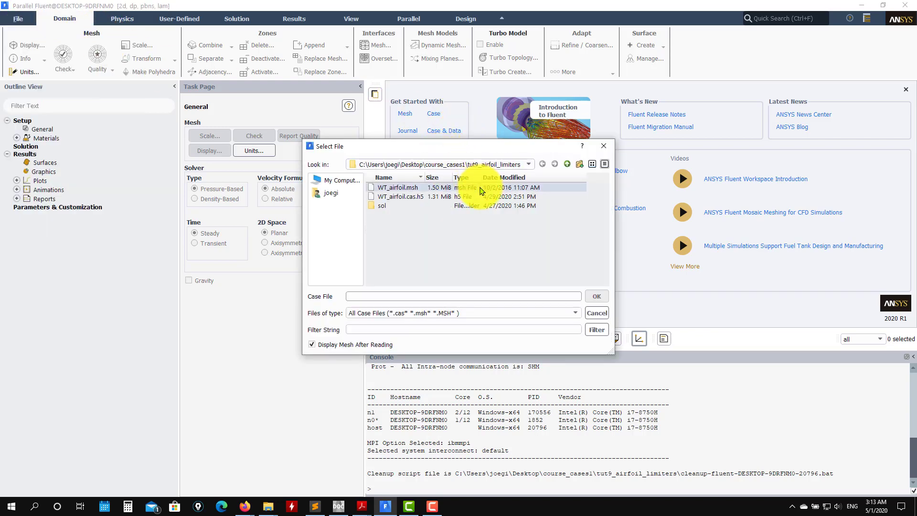
click(411, 196)
click(595, 297)
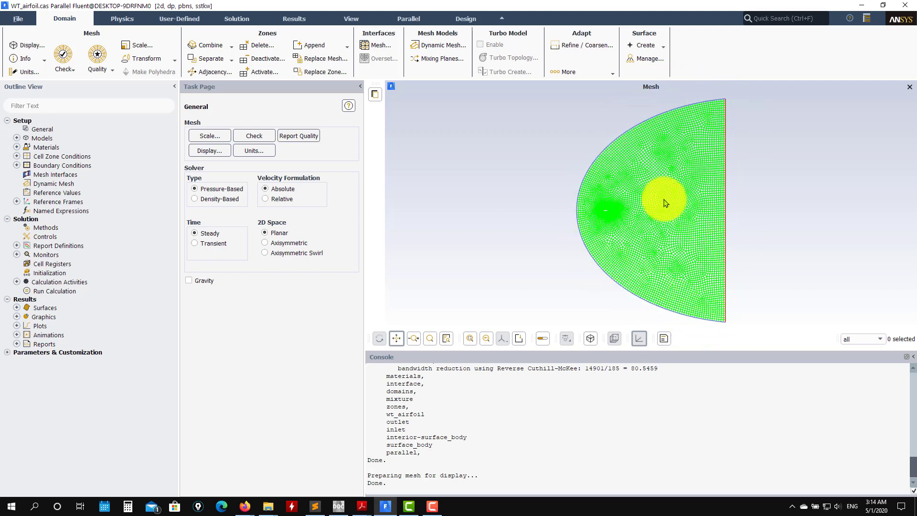
Examine the mesh around the airfoil, from the boundary-layer cells at the wall to the surrounding far field
scroll(607, 208, up, 5)
scroll(604, 214, up, 5)
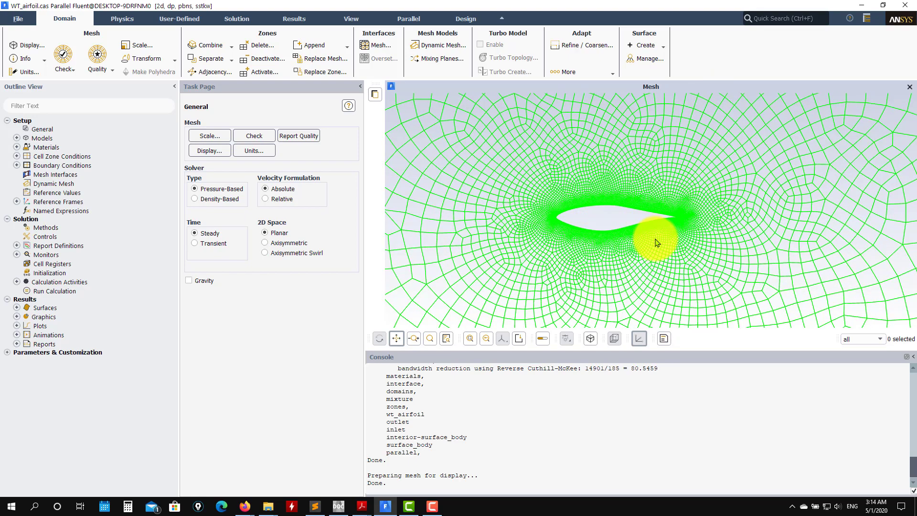
scroll(661, 237, up, 5)
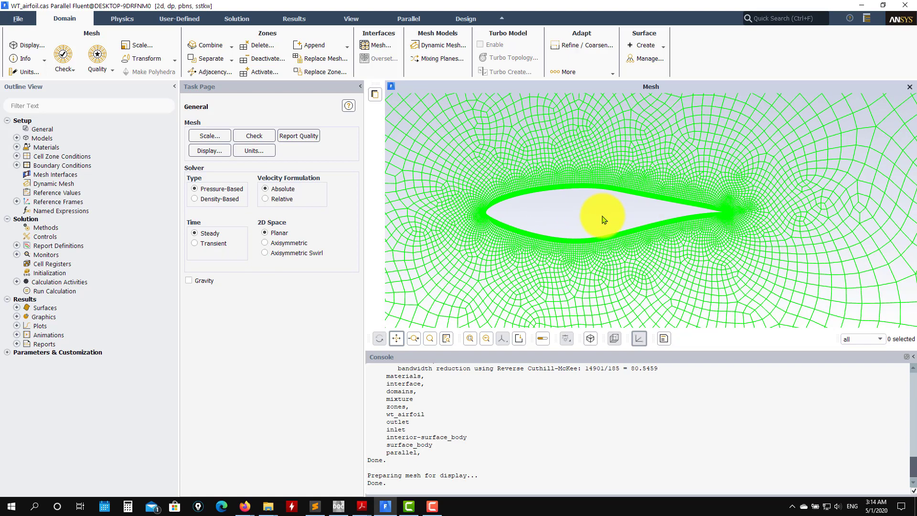
scroll(614, 198, up, 3)
scroll(460, 189, up, 4)
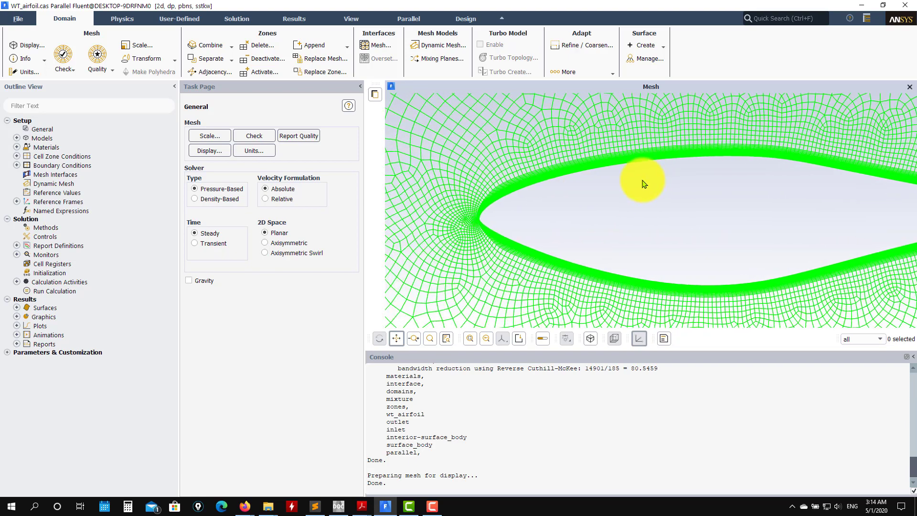
scroll(501, 167, up, 5)
scroll(559, 163, up, 3)
scroll(615, 195, up, 3)
scroll(607, 193, up, 4)
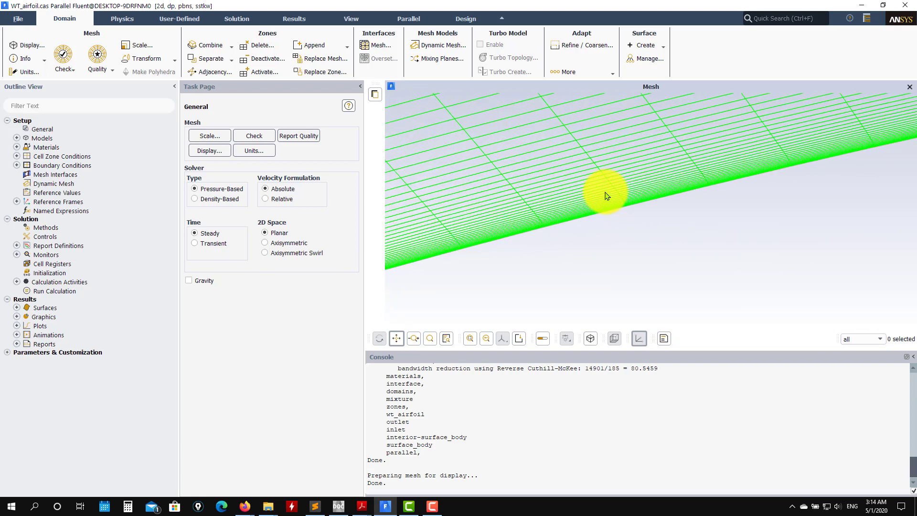
scroll(524, 245, down, 2)
scroll(655, 187, down, 2)
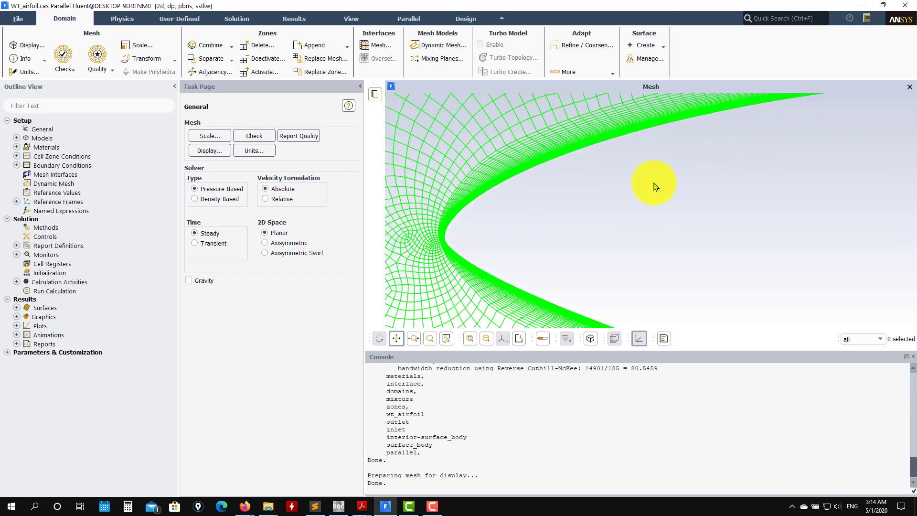
scroll(522, 250, down, 2)
scroll(645, 248, down, 2)
scroll(806, 245, down, 1)
scroll(626, 248, up, 3)
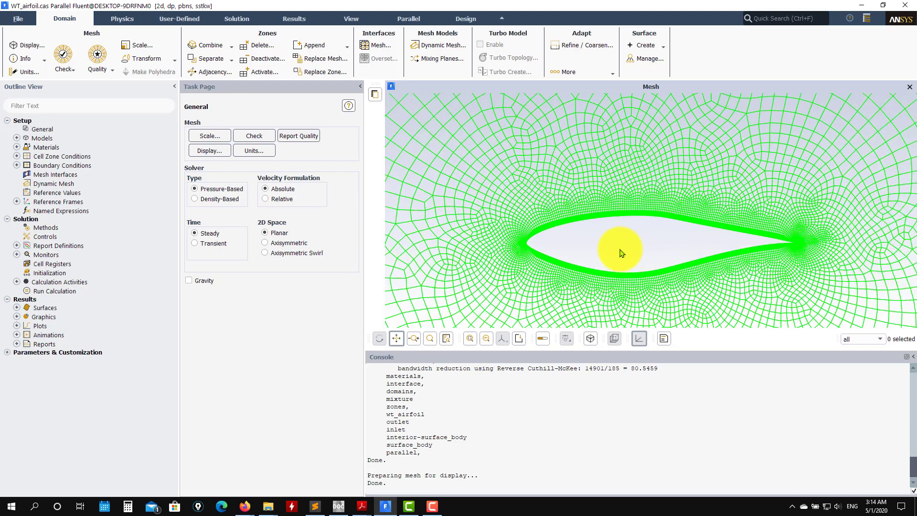
scroll(629, 248, down, 3)
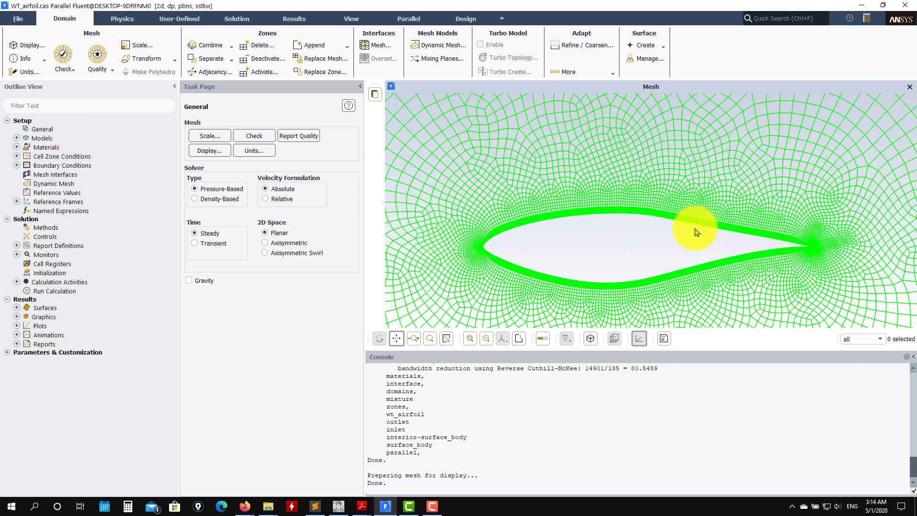
scroll(591, 258, down, 4)
scroll(600, 250, down, 2)
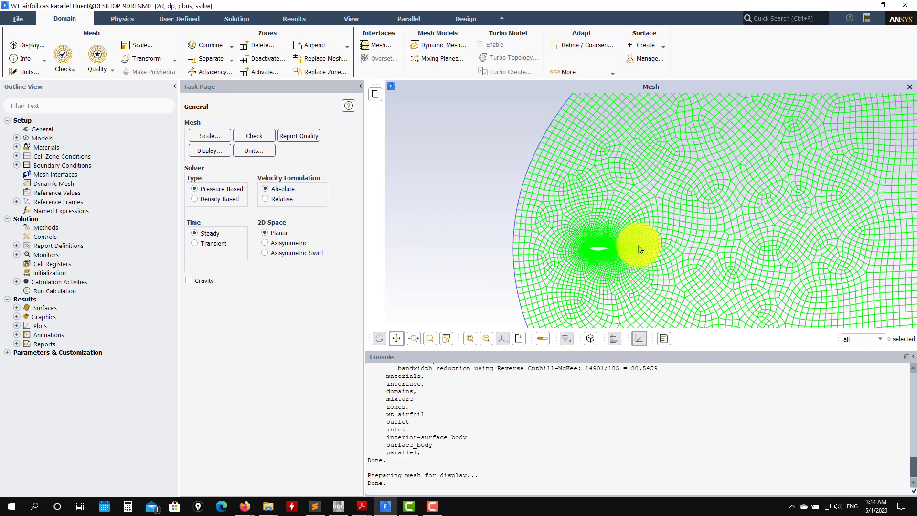
scroll(564, 250, up, 4)
scroll(611, 256, up, 2)
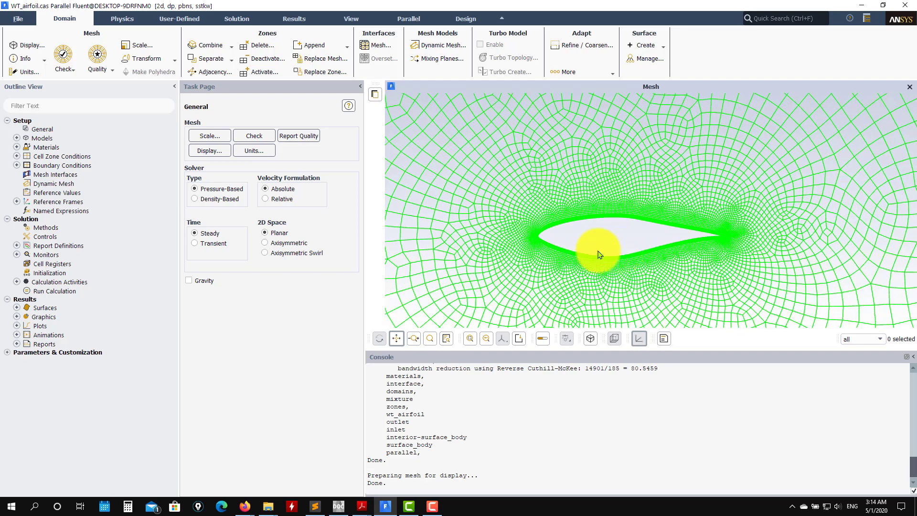
scroll(594, 253, down, 2)
scroll(573, 255, down, 2)
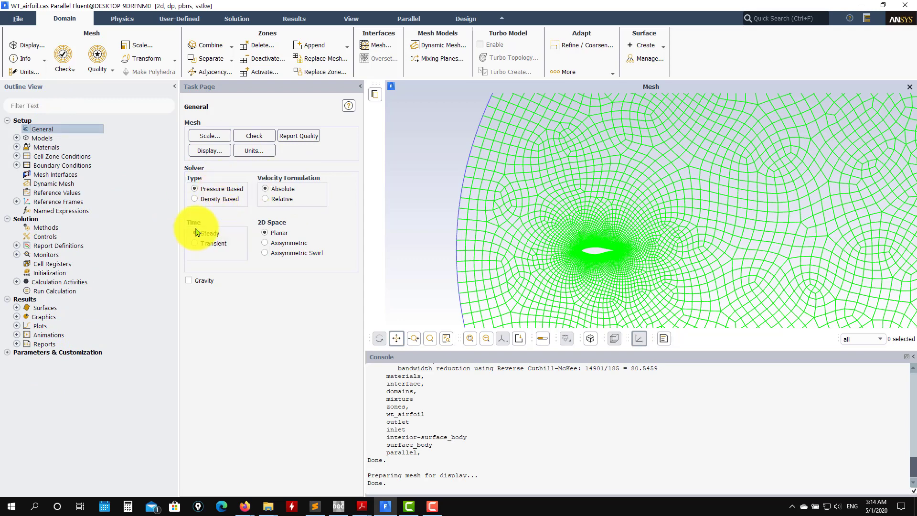
For the SST k-omega viscous model, turn off Production Kato-Launder, Production Limiter and Intermittency Transition Model
click(17, 138)
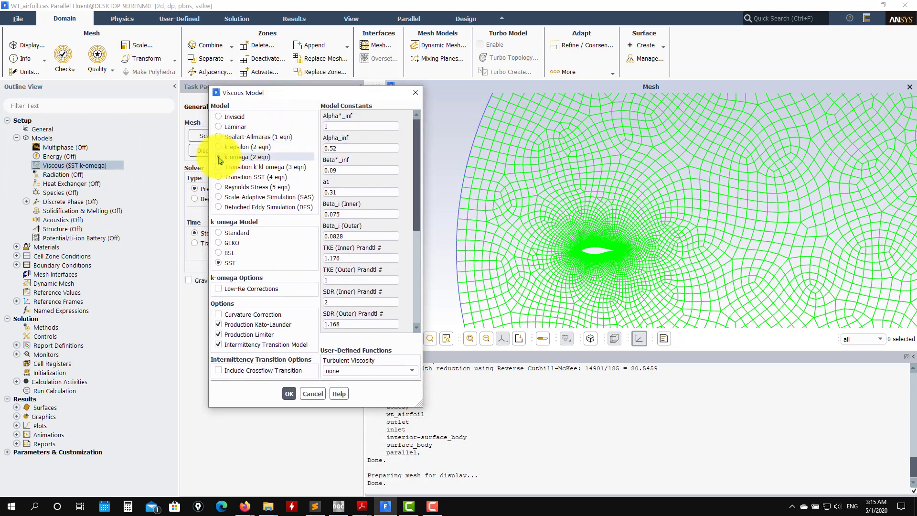
click(249, 344)
click(239, 325)
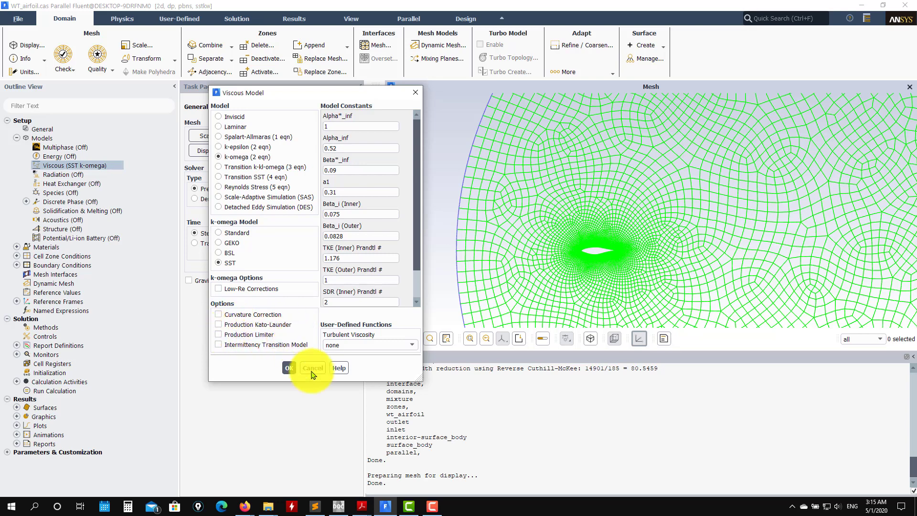
Switch to the ANSYS Help Viewer and read Theory Guide section 4.19 on both production limiter formulations and their supported turbulence models
click(337, 510)
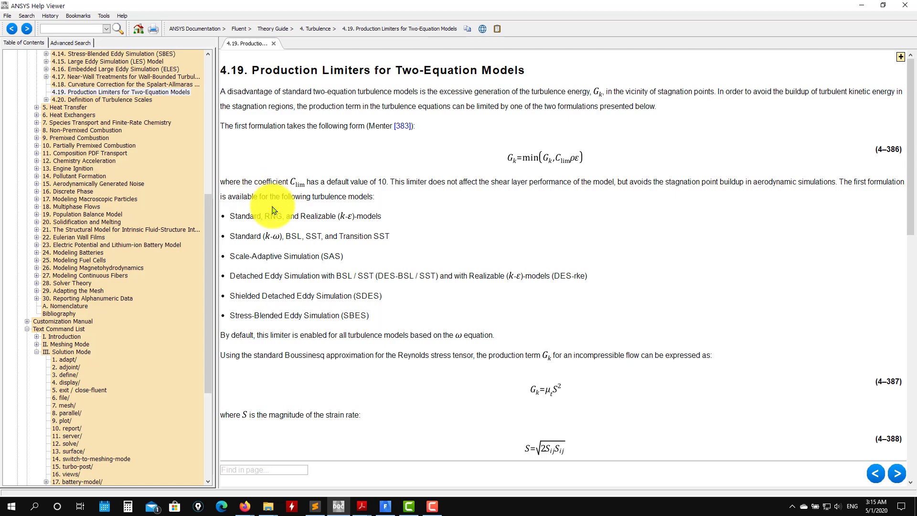
scroll(169, 195, up, 7)
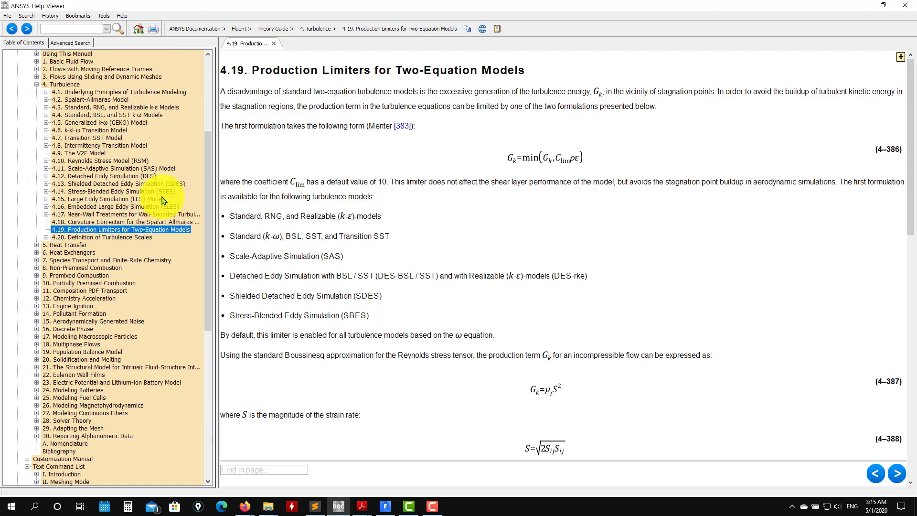
scroll(48, 210, up, 2)
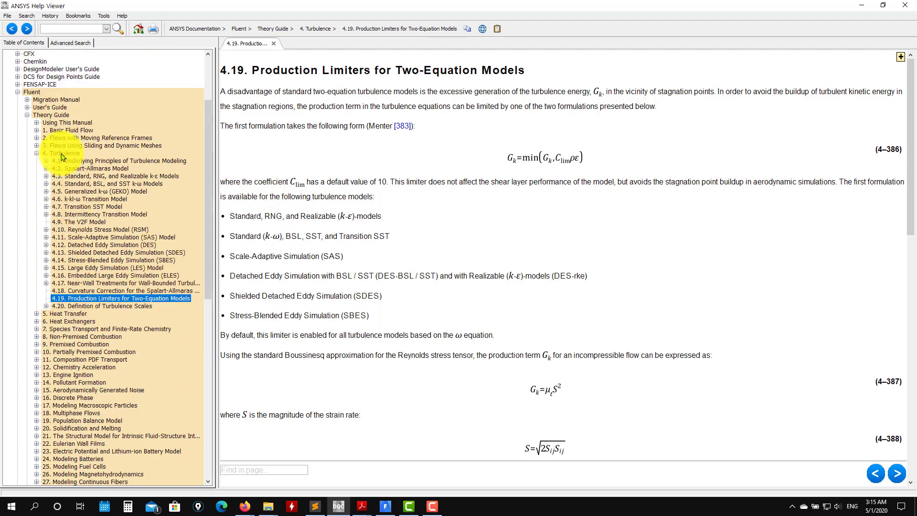
click(523, 242)
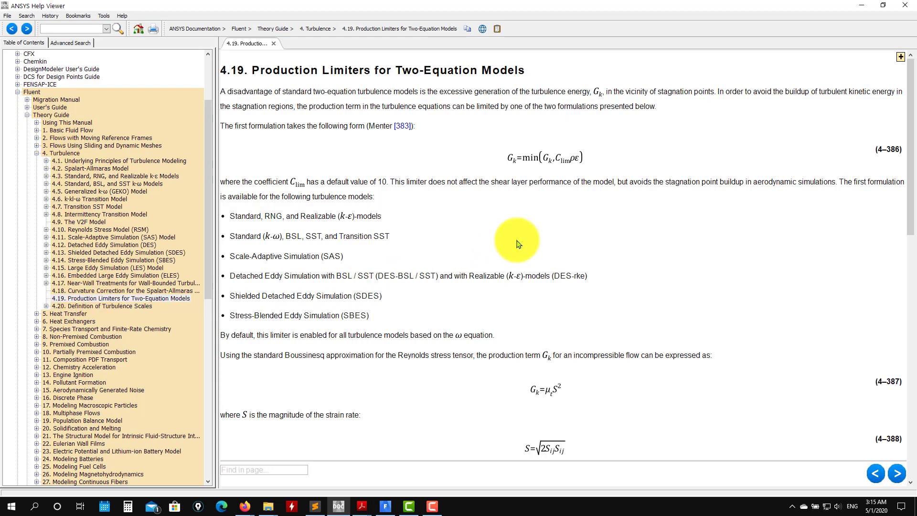
scroll(537, 180, down, 6)
scroll(540, 248, down, 4)
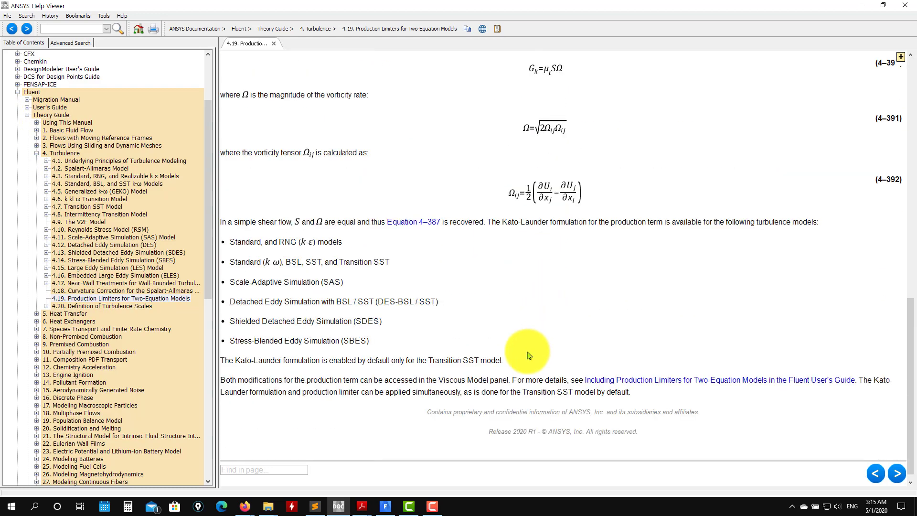
scroll(513, 285, up, 6)
scroll(518, 272, up, 4)
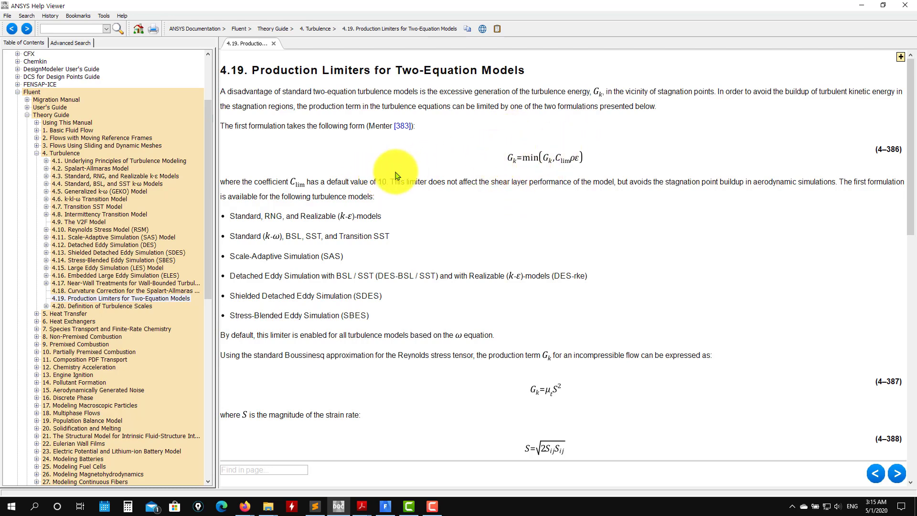
scroll(400, 178, down, 6)
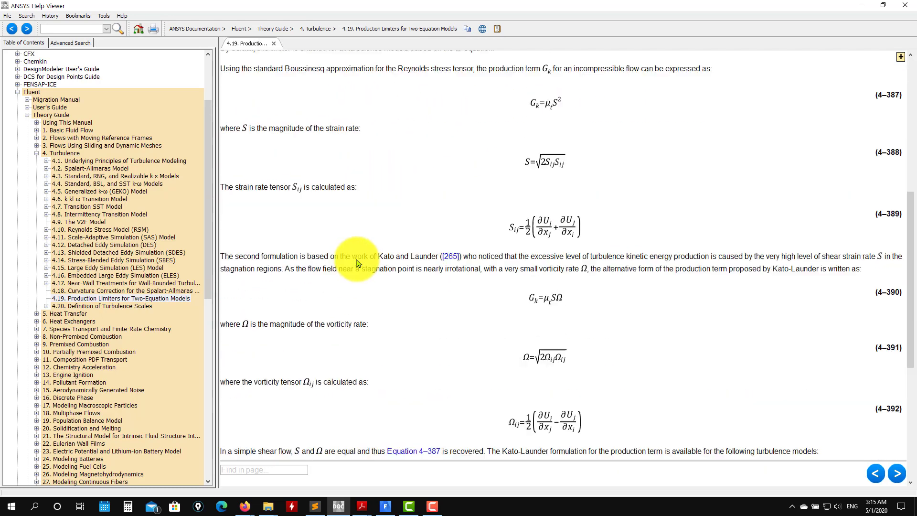
scroll(356, 260, up, 6)
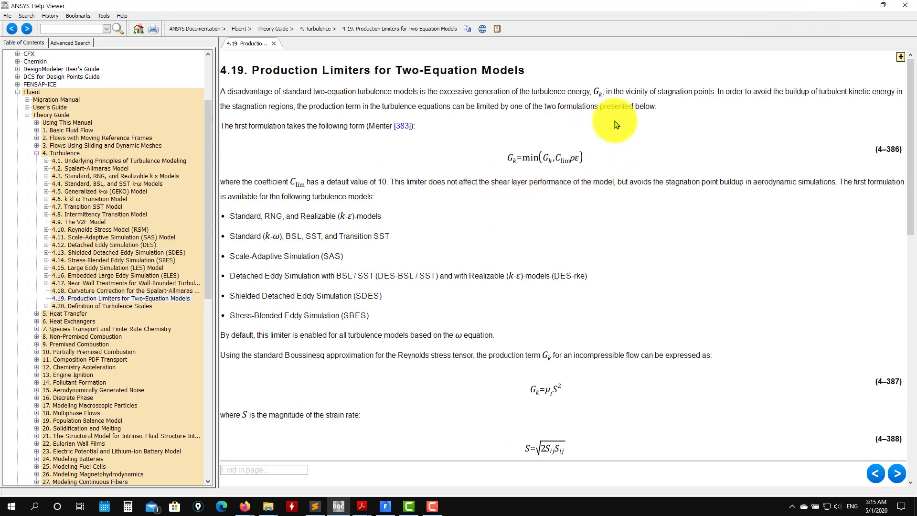
click(865, 4)
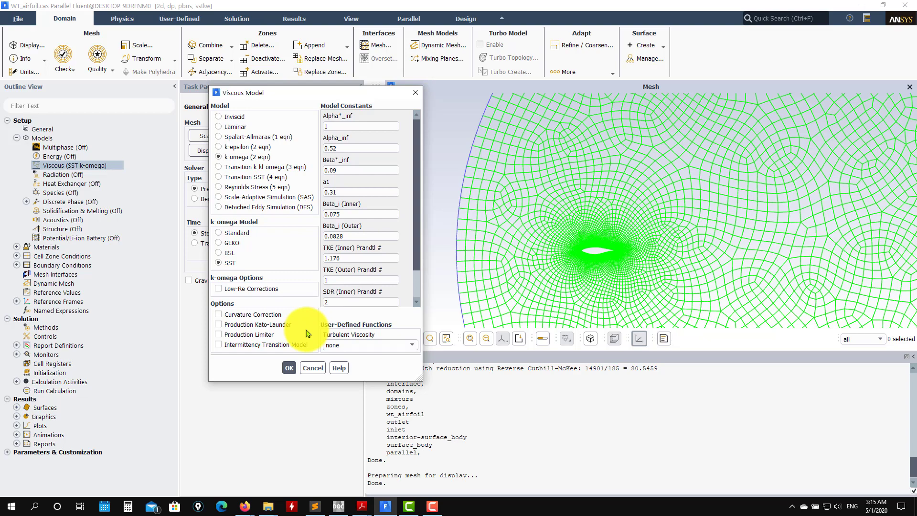
Check the mesh at the airfoil's leading edge and apply the SST k-omega viscous model settings
scroll(582, 276, up, 10)
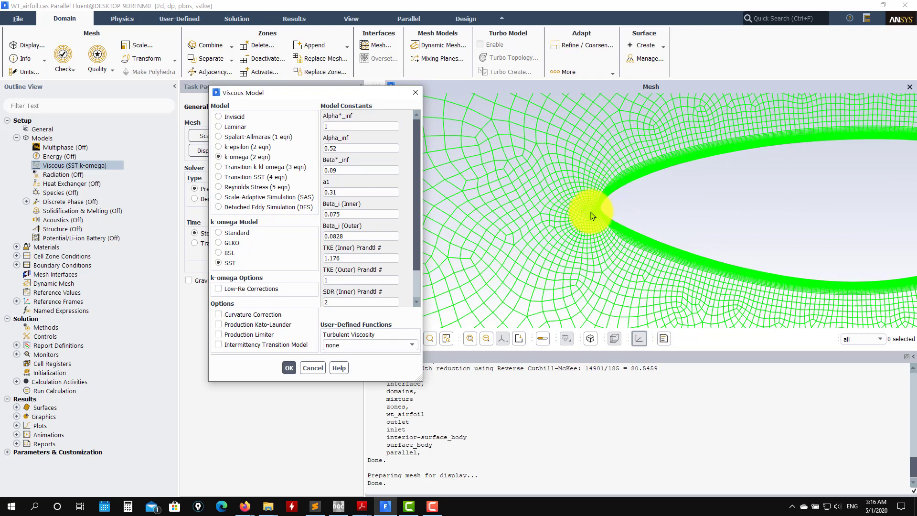
scroll(597, 218, down, 5)
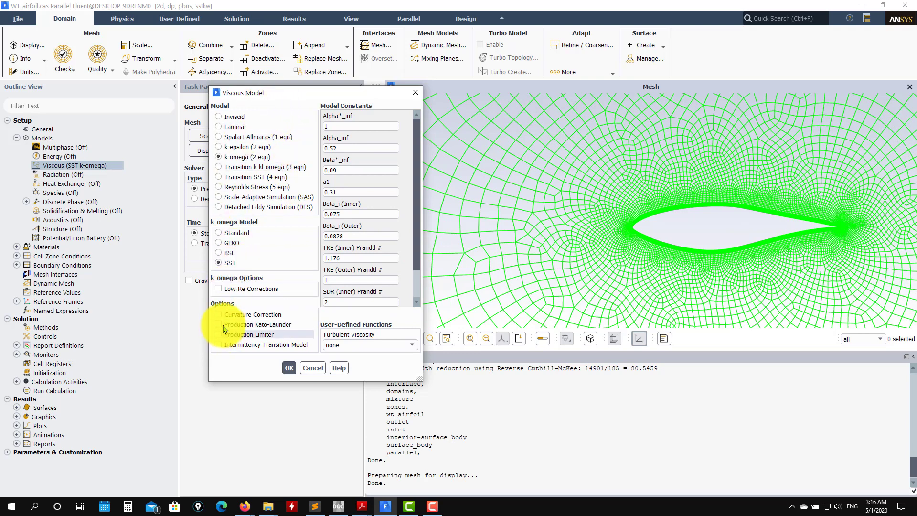
click(293, 368)
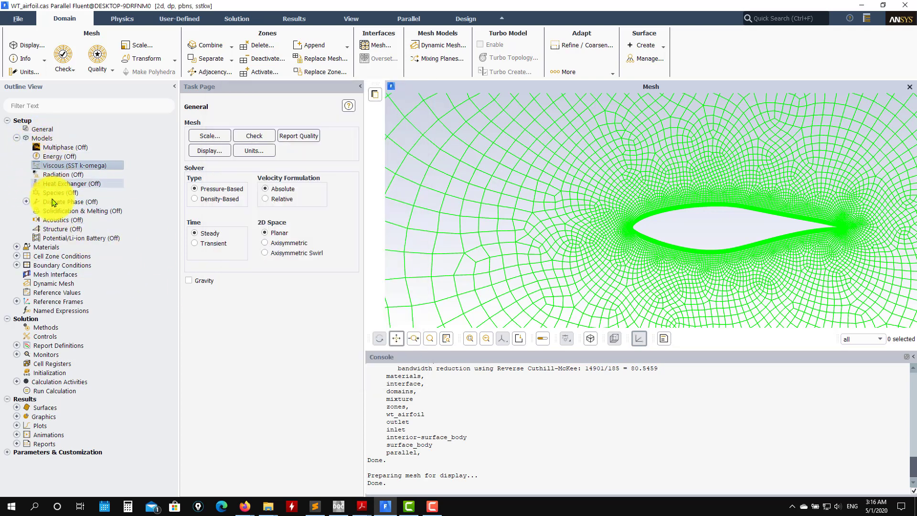
Review the density and viscosity properties of the air fluid material
click(17, 248)
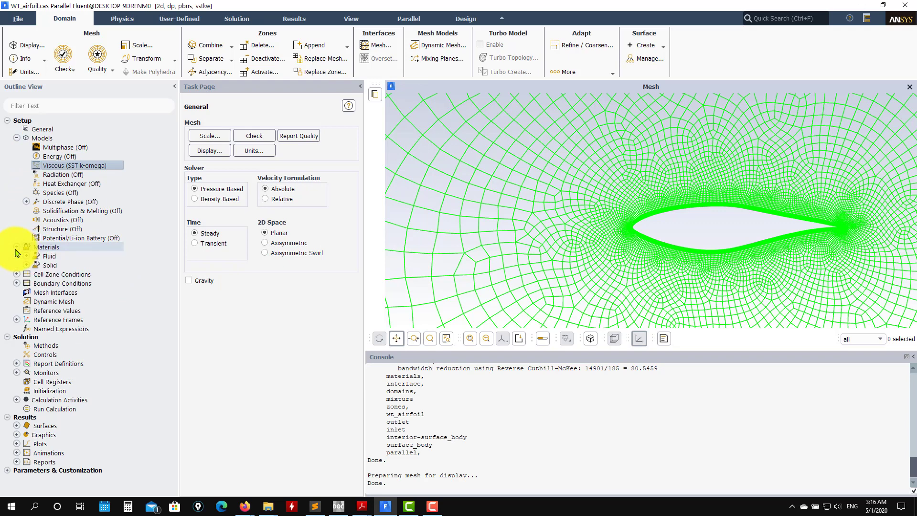
click(26, 256)
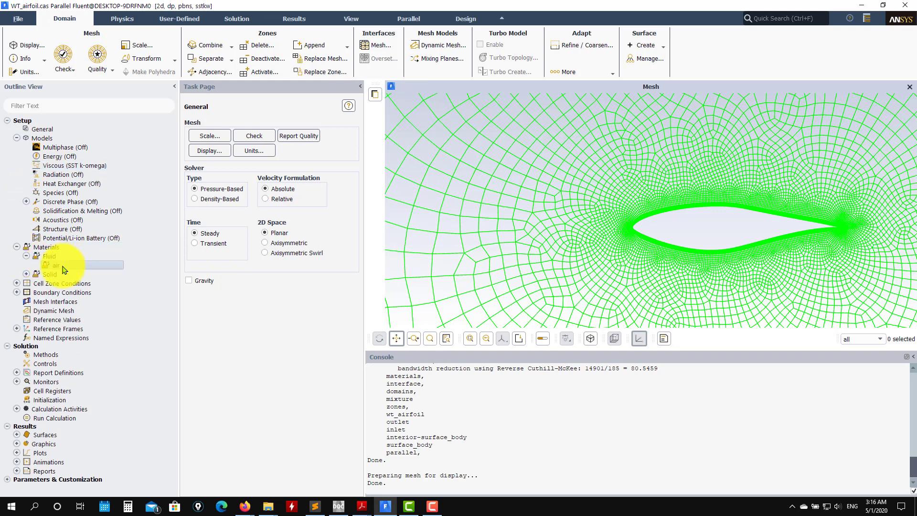
double_click(62, 265)
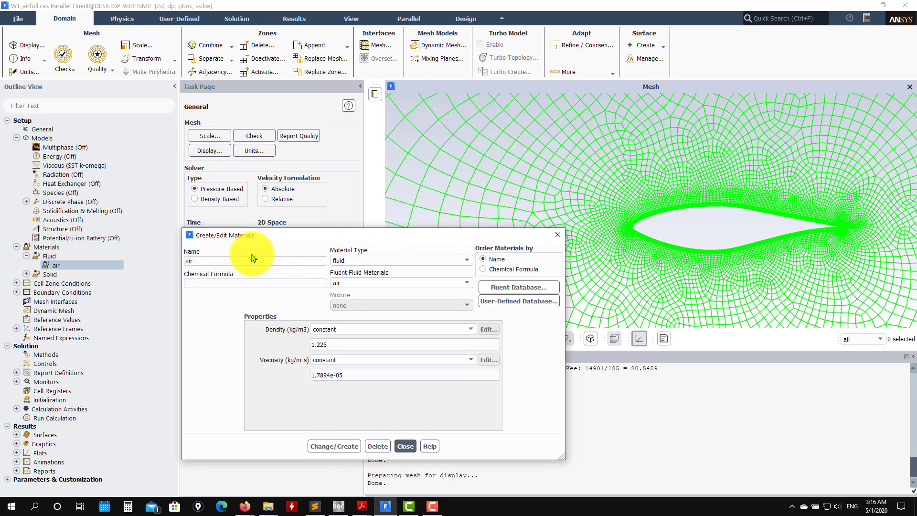
click(405, 447)
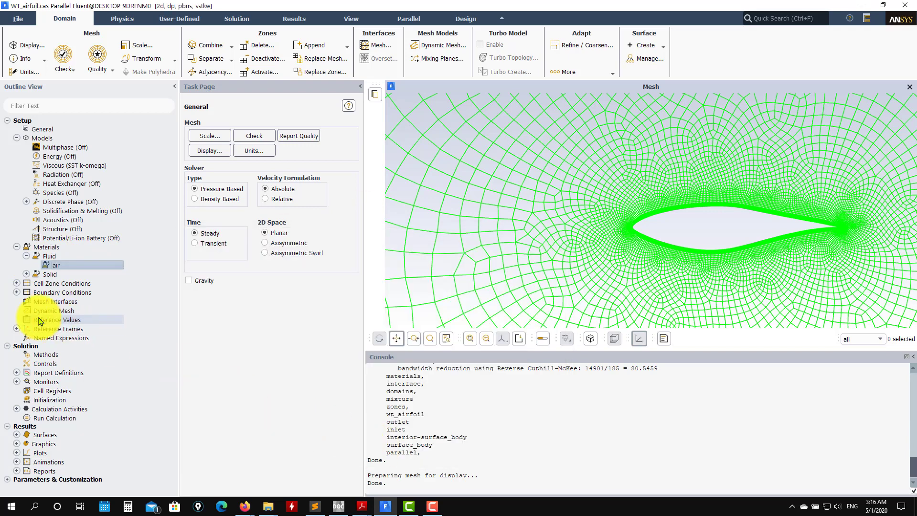
Review the surface_body fluid cell zone's material and zone options and accept them
click(17, 284)
click(27, 292)
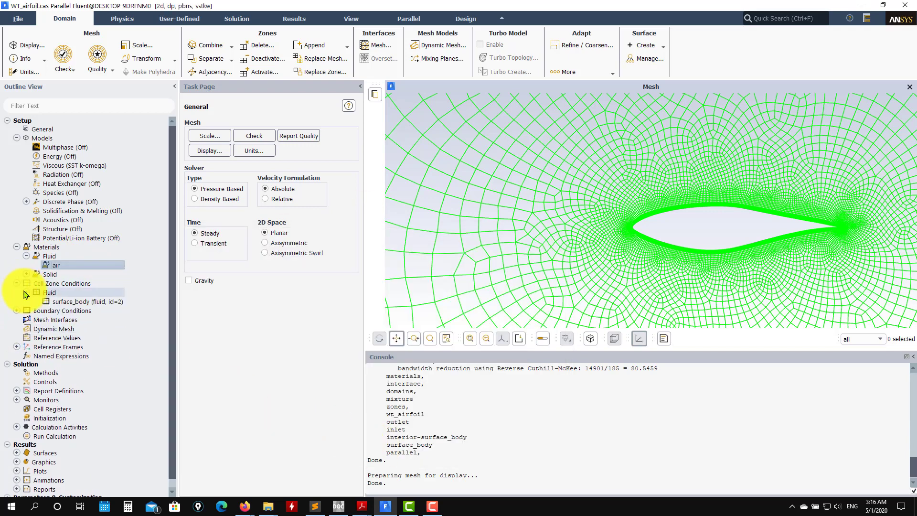
double_click(72, 304)
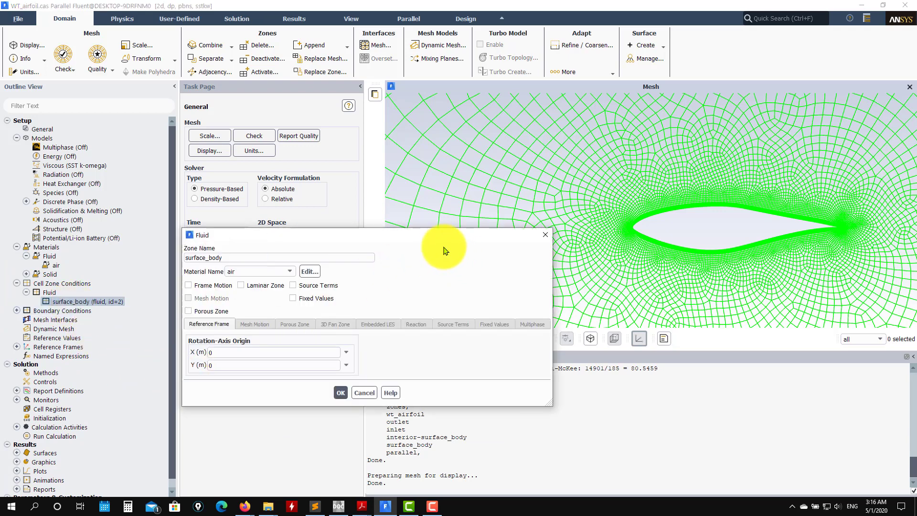
drag(307, 235, 339, 125)
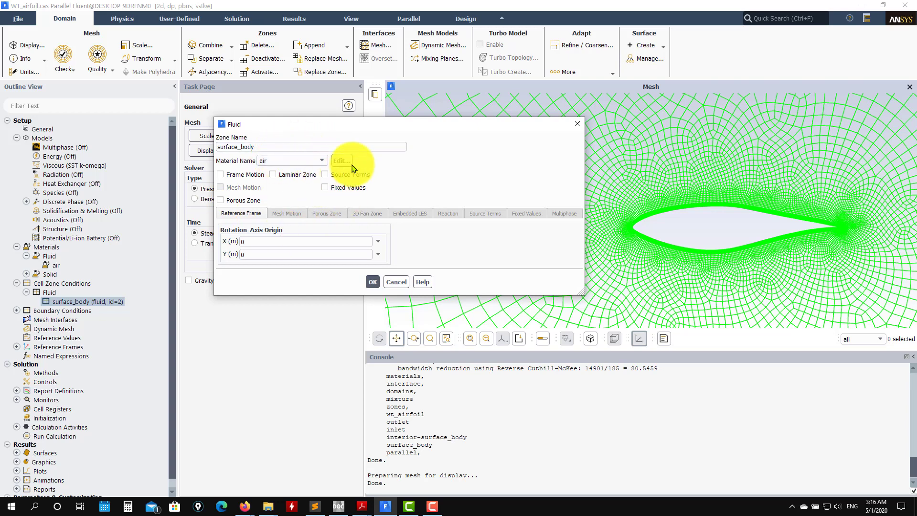
click(372, 282)
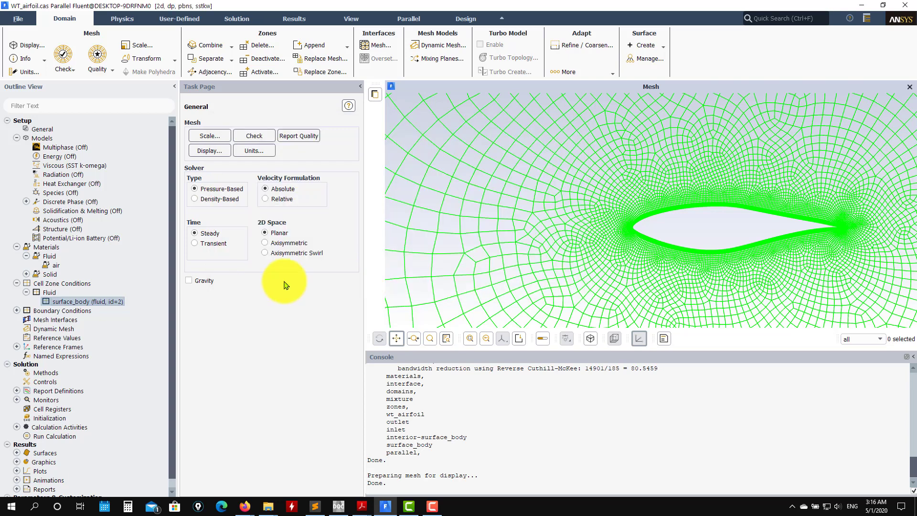
Check the operating conditions for the cell zones
click(87, 283)
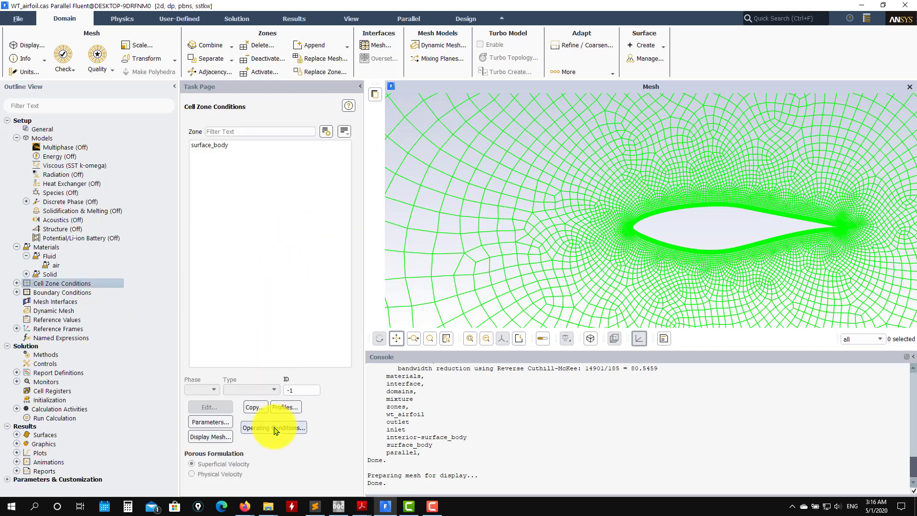
click(274, 427)
click(229, 343)
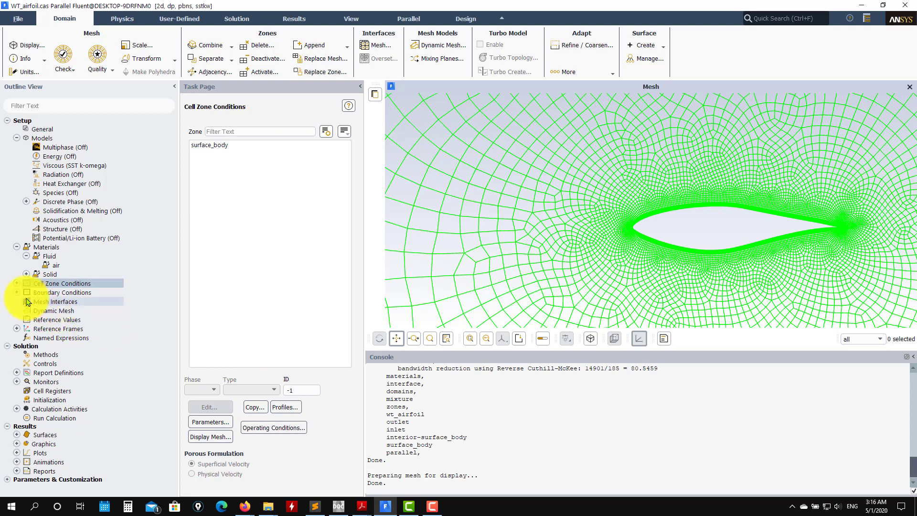
Review the inlet boundary's velocity components and turbulence specification and accept them
click(16, 292)
click(74, 293)
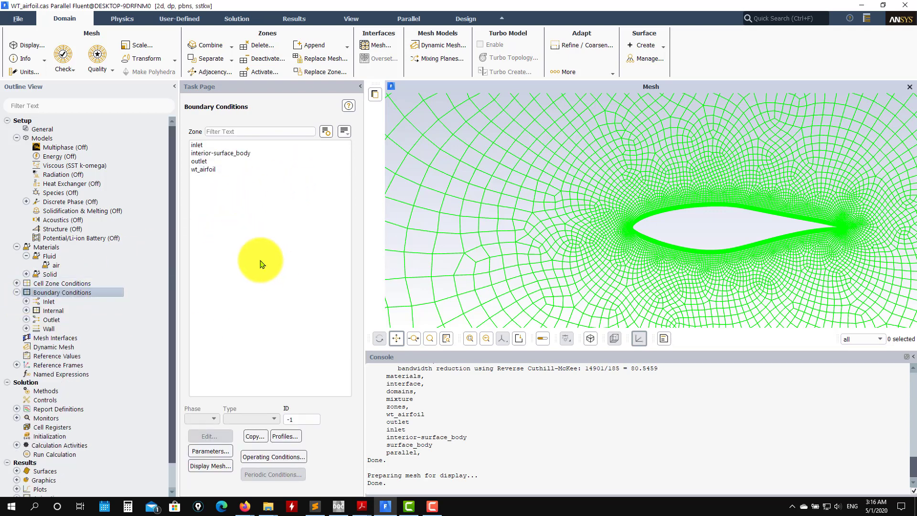
click(194, 170)
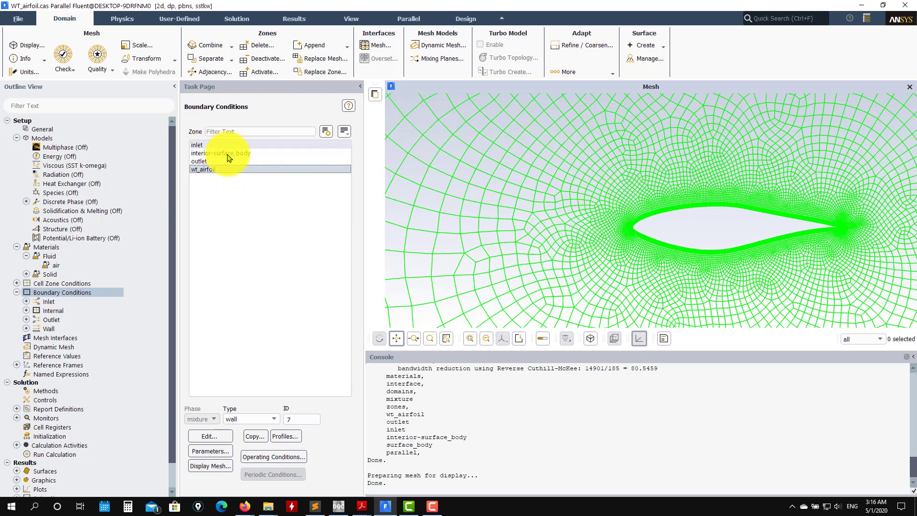
click(200, 144)
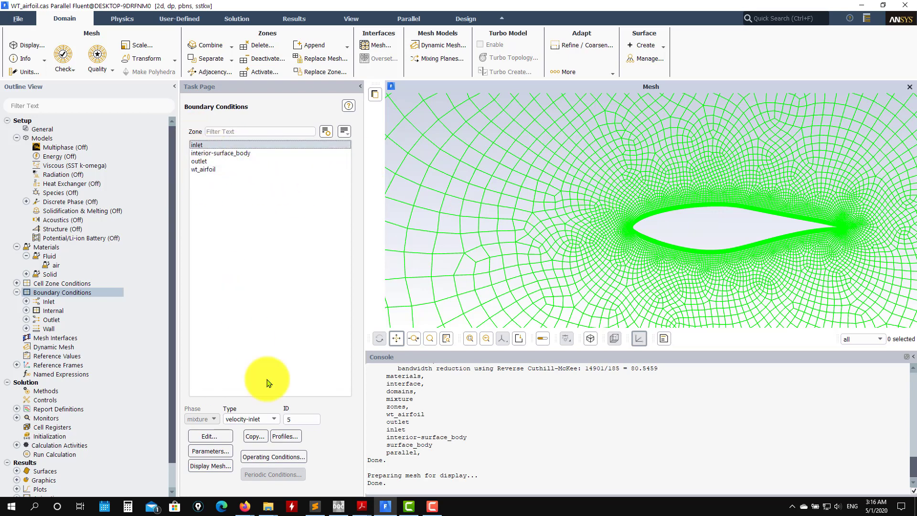
click(214, 436)
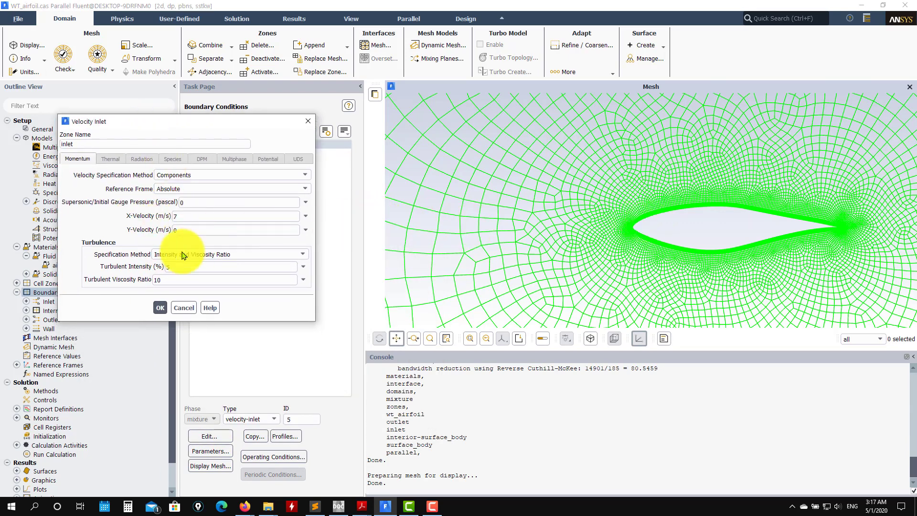
click(175, 278)
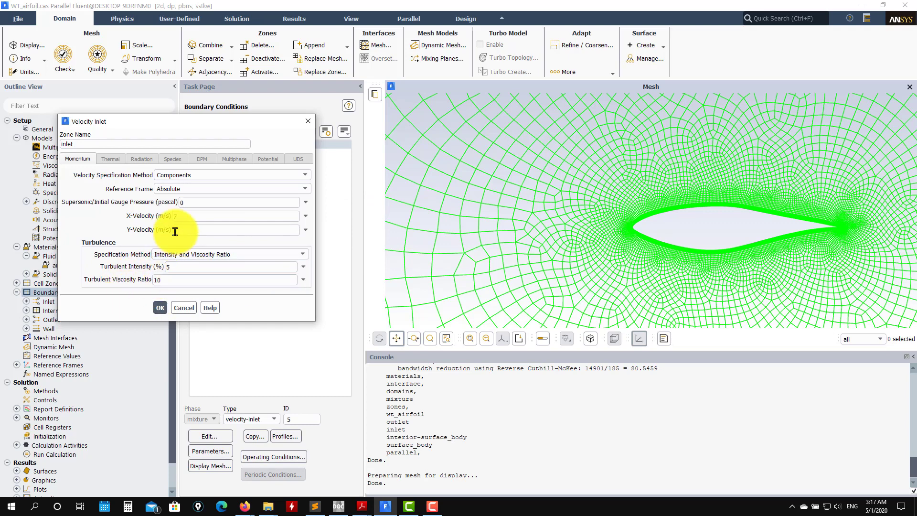
click(160, 308)
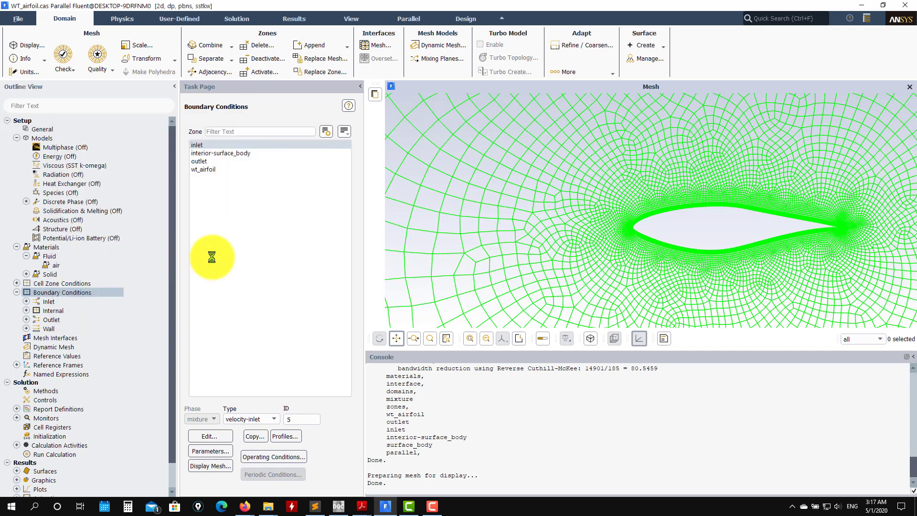
Review the pressure outlet's gauge pressure and backflow turbulence settings and accept them
click(212, 161)
double_click(211, 161)
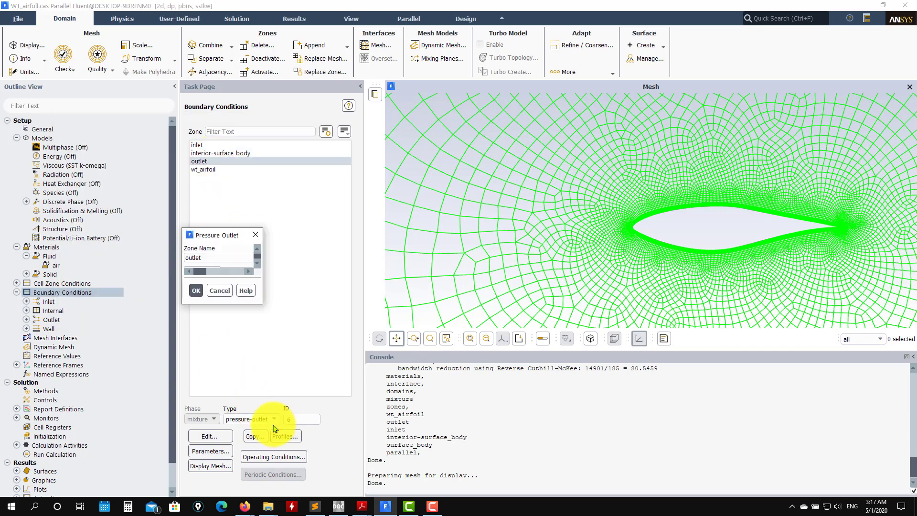
drag(291, 237, 364, 89)
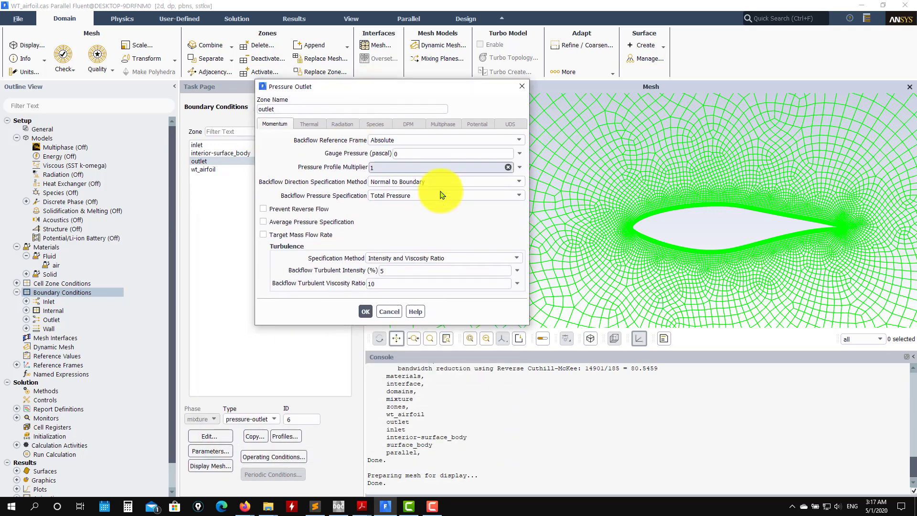
click(362, 312)
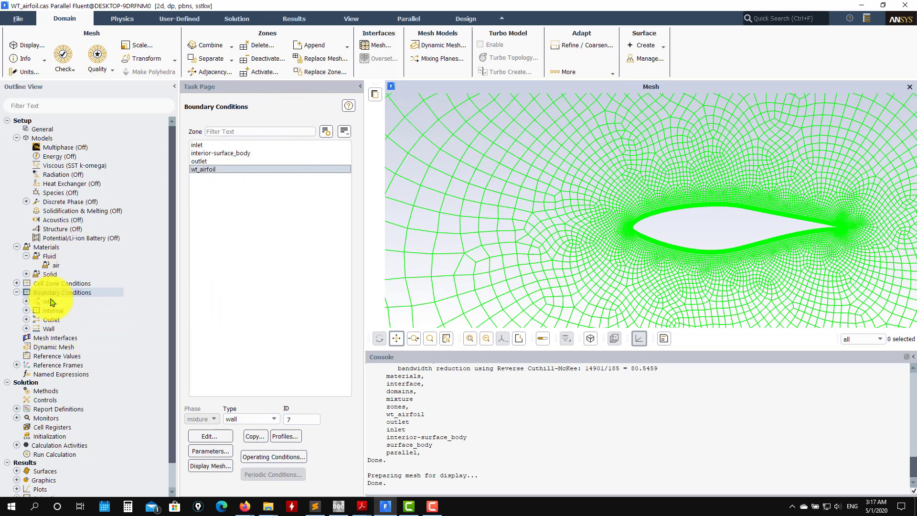
Compute the reference values from the inlet
click(75, 357)
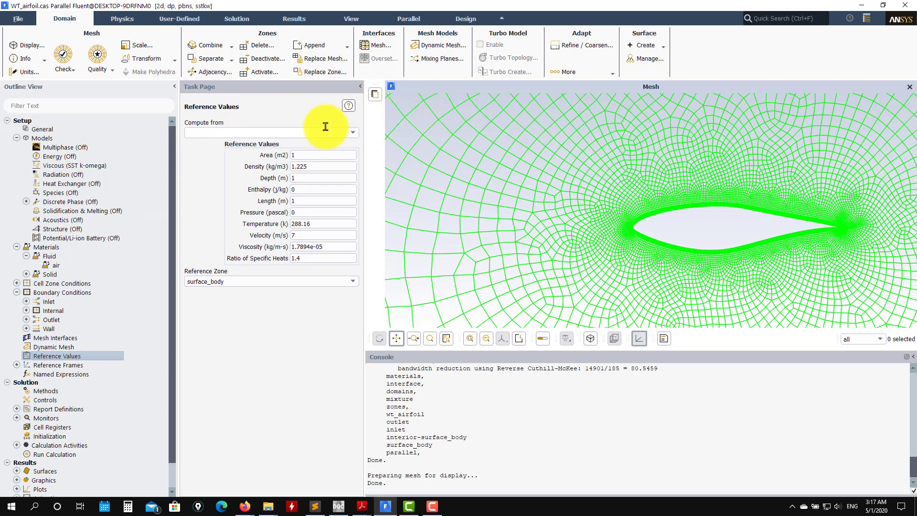
click(352, 133)
click(222, 158)
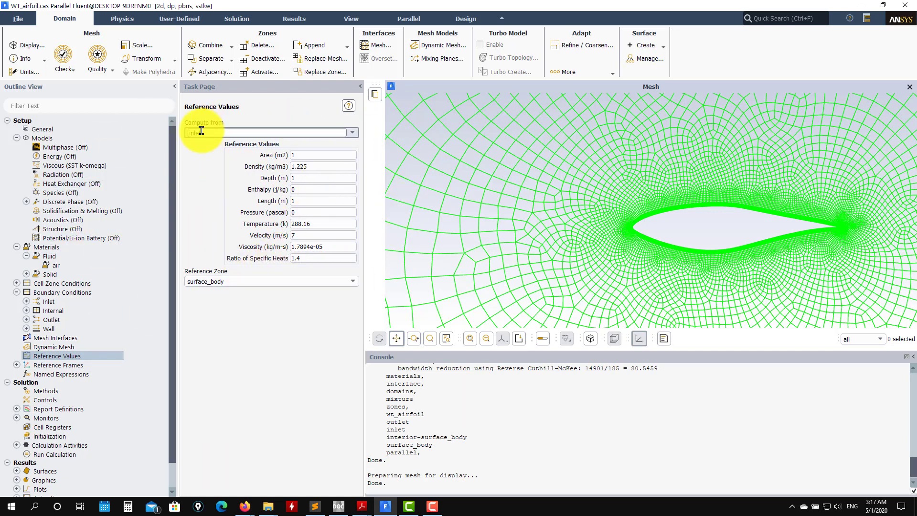
Review the solution methods' coupling and discretization schemes and the pseudo transient relaxation factors in the solution controls
click(30, 390)
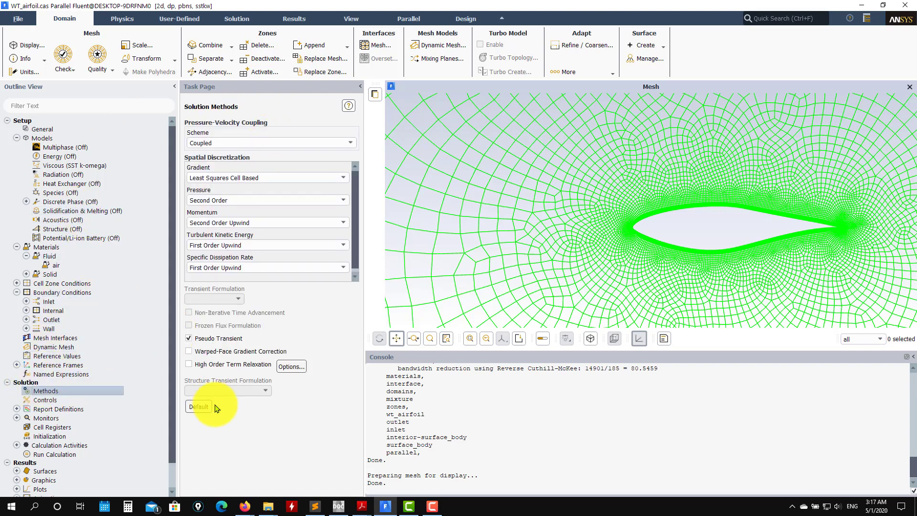
scroll(652, 268, down, 5)
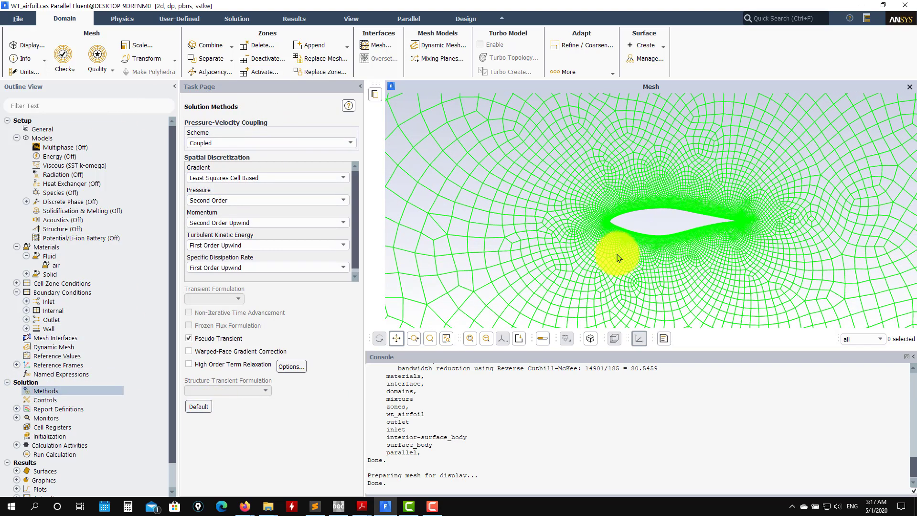
scroll(641, 272, up, 2)
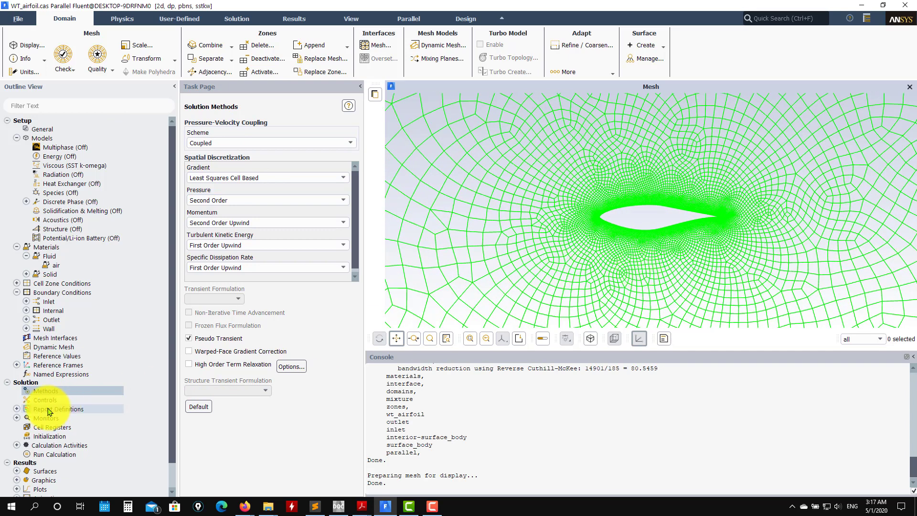
click(65, 402)
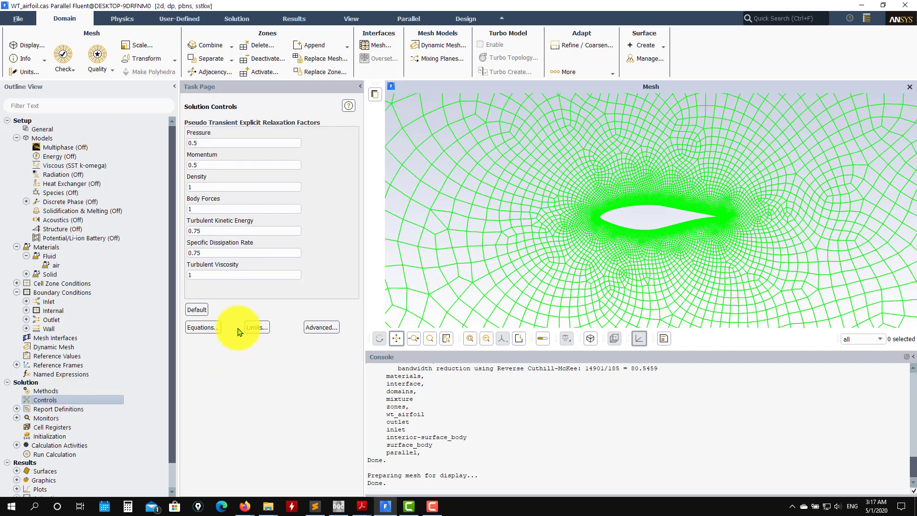
click(16, 410)
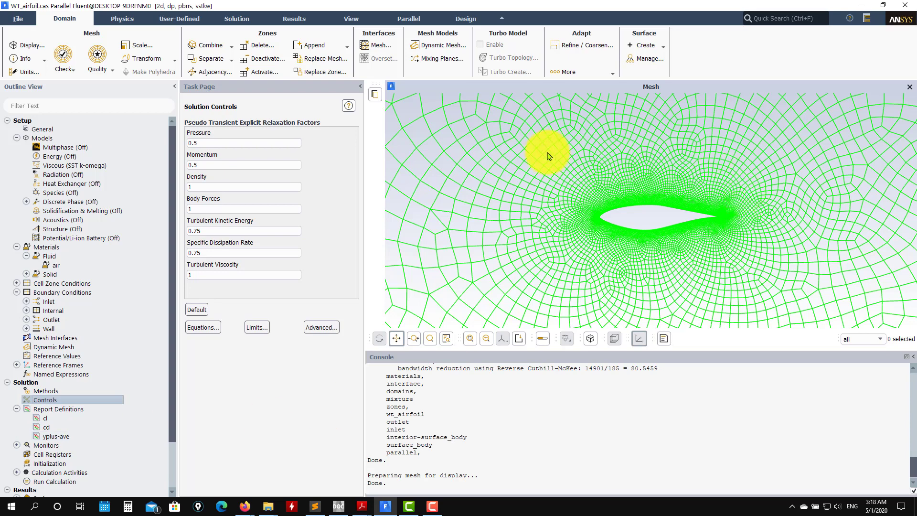
right_click(61, 413)
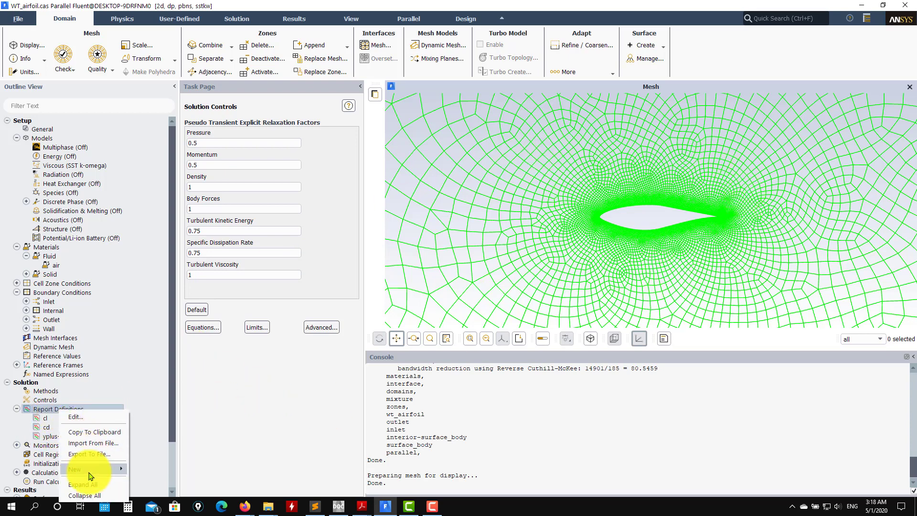
mouse_move(110, 469)
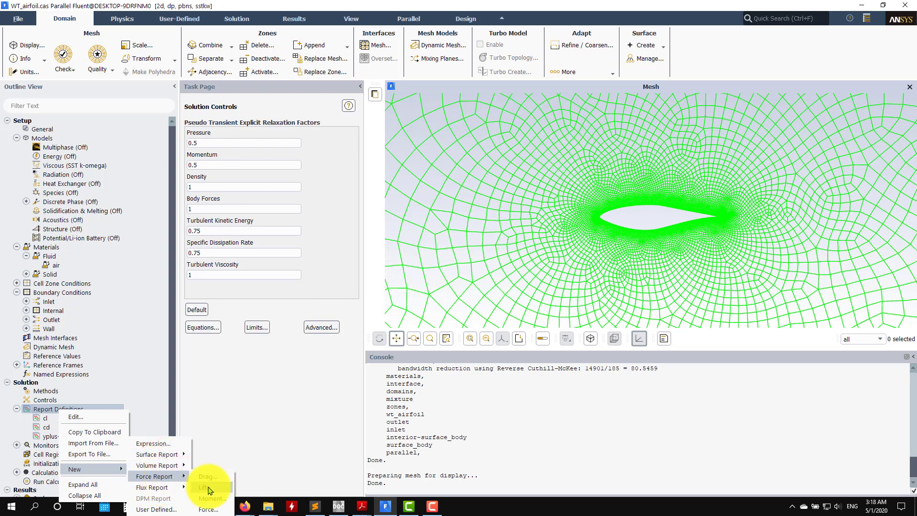
click(208, 489)
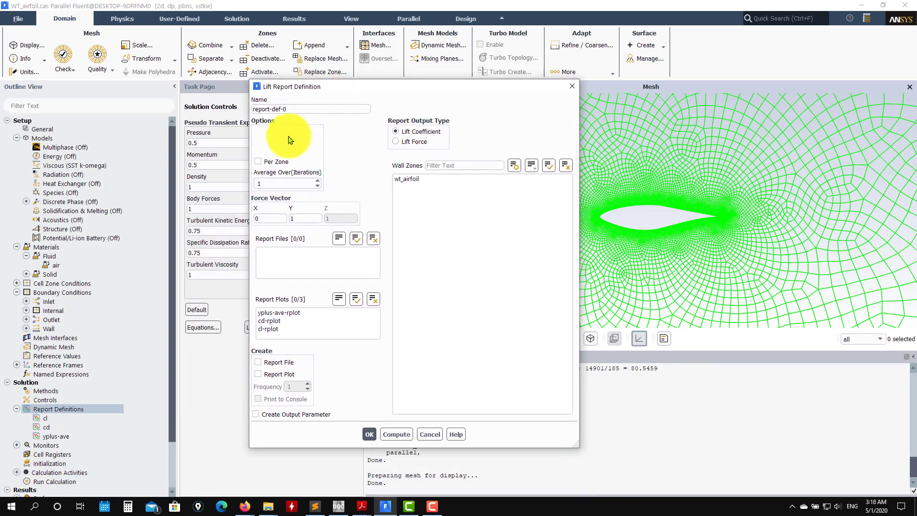
click(401, 179)
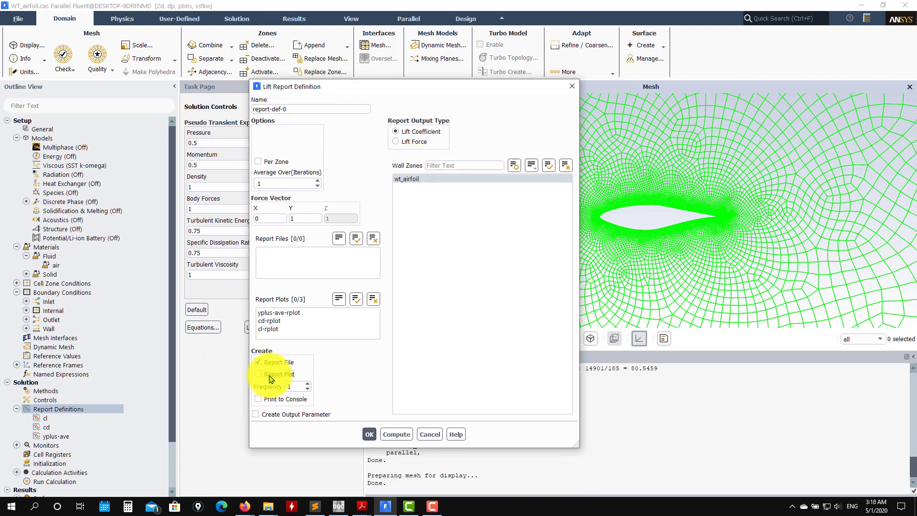
click(258, 400)
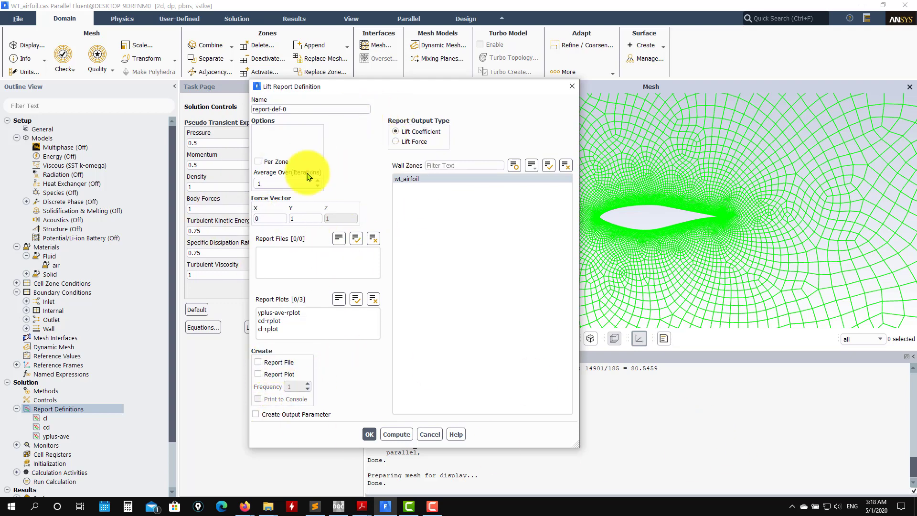
drag(475, 88, 290, 85)
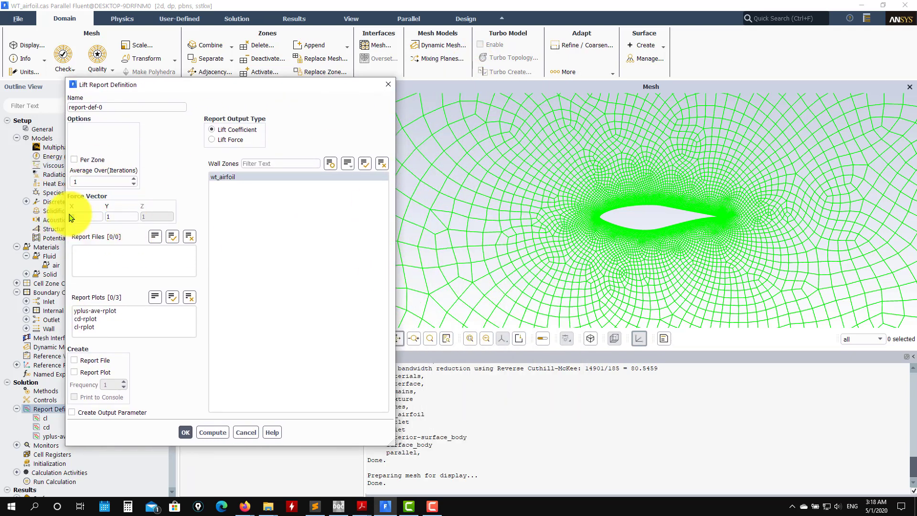
click(243, 433)
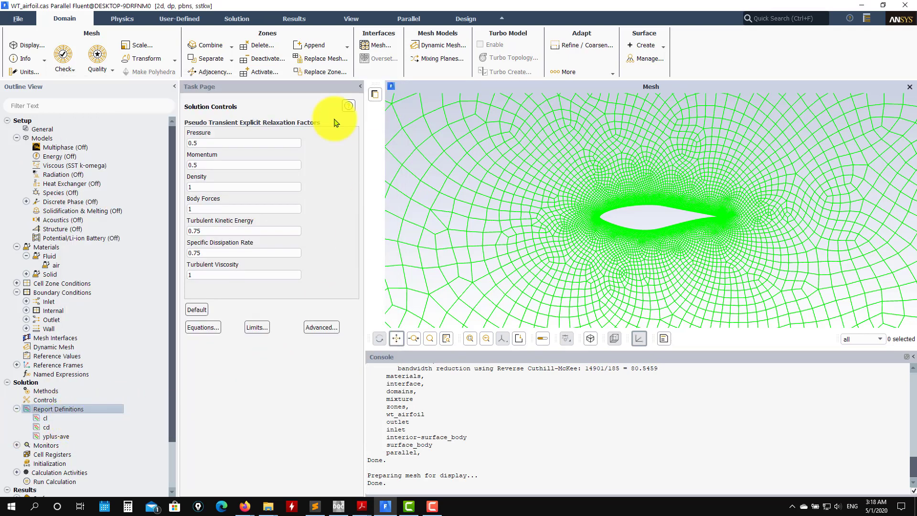
Review the existing cd drag and cl lift report definitions without changing them
double_click(67, 426)
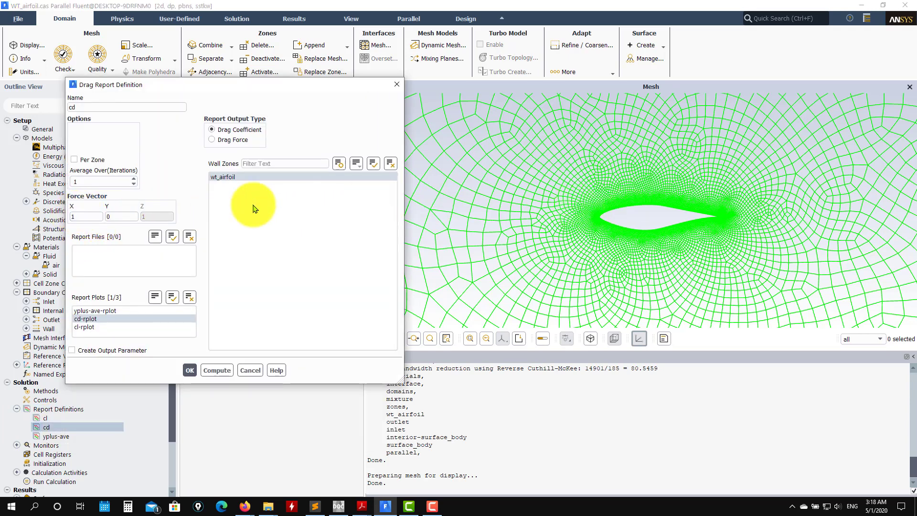
click(397, 85)
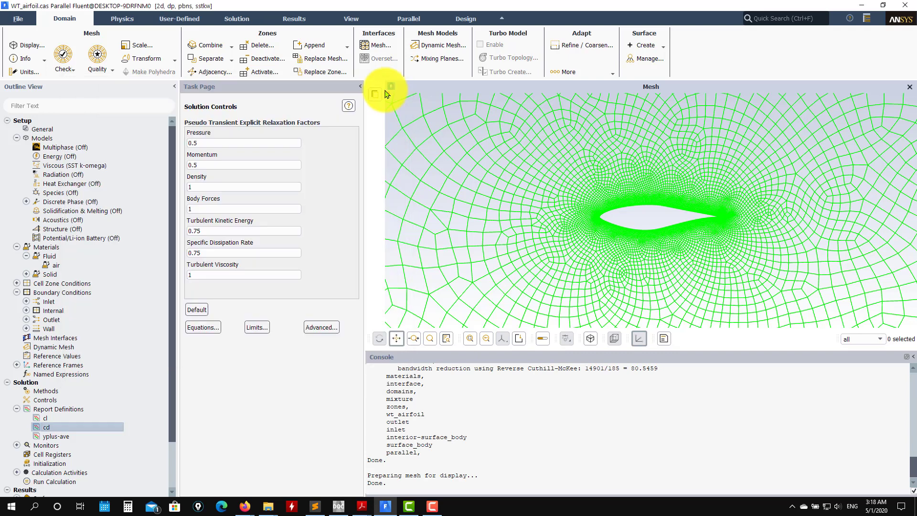
double_click(48, 419)
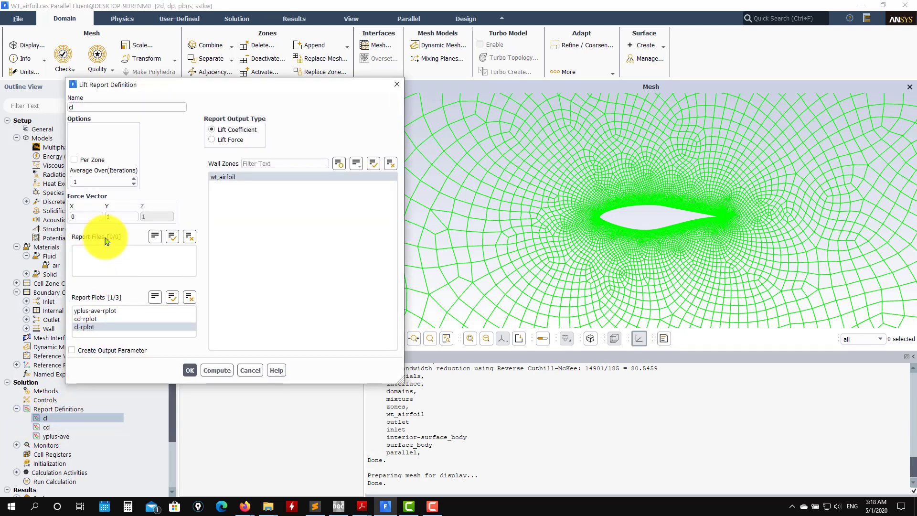
click(250, 370)
Review the residual monitors' convergence criteria without changing them
scroll(113, 389, down, 2)
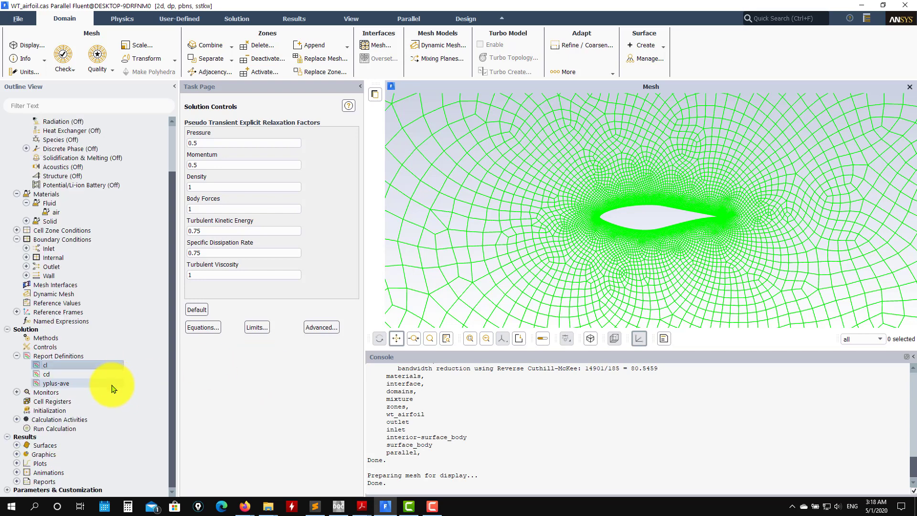
click(17, 392)
double_click(62, 403)
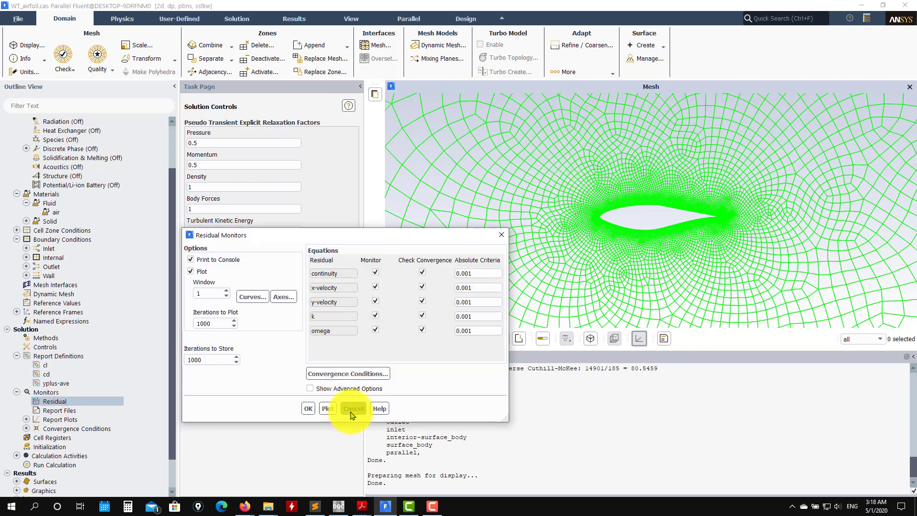
click(353, 409)
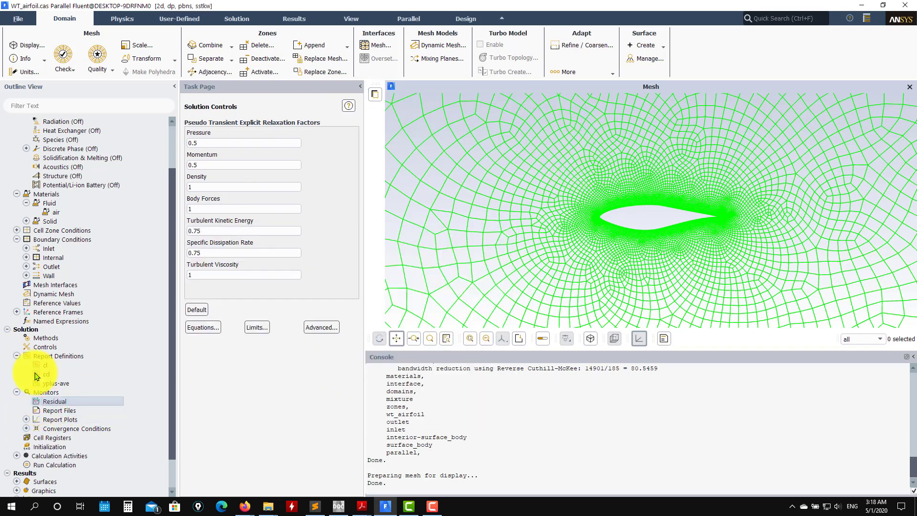
Review the convergence conditions for cl and cd, including their stop criteria and iteration settings
click(16, 357)
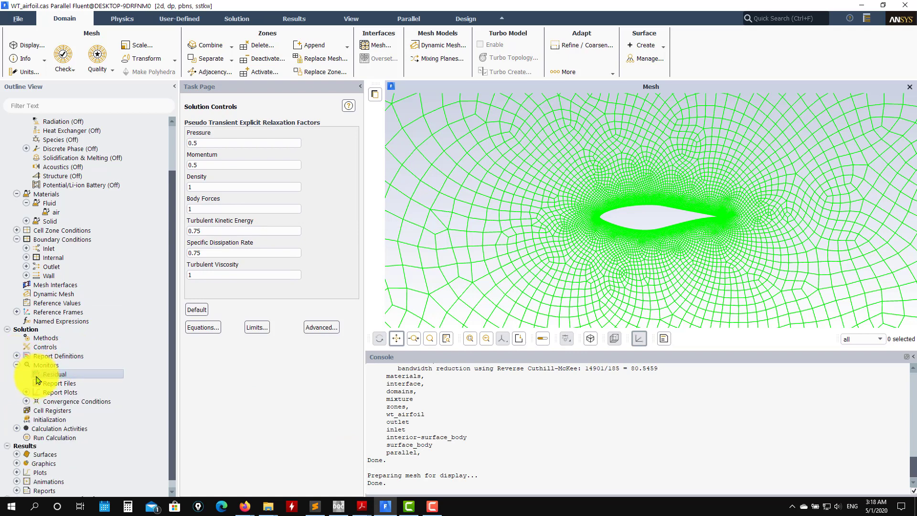
click(26, 402)
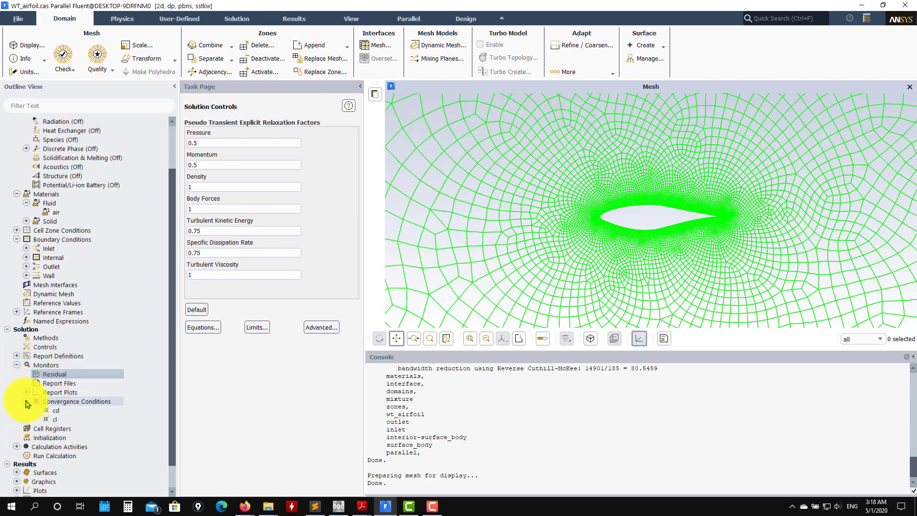
double_click(75, 403)
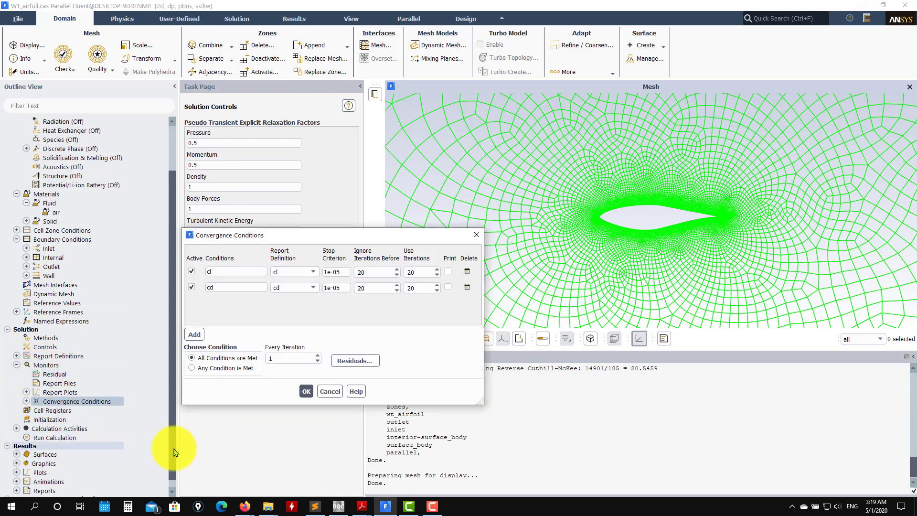
drag(321, 244, 269, 144)
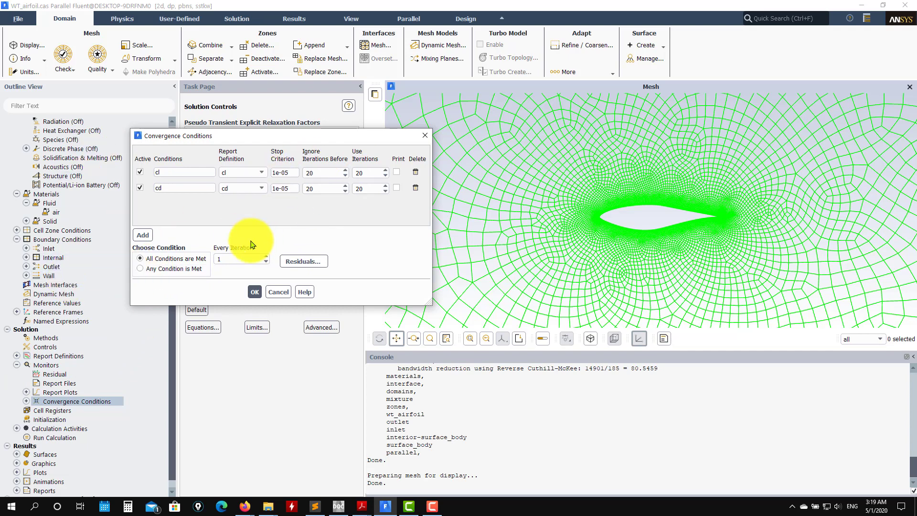
click(255, 293)
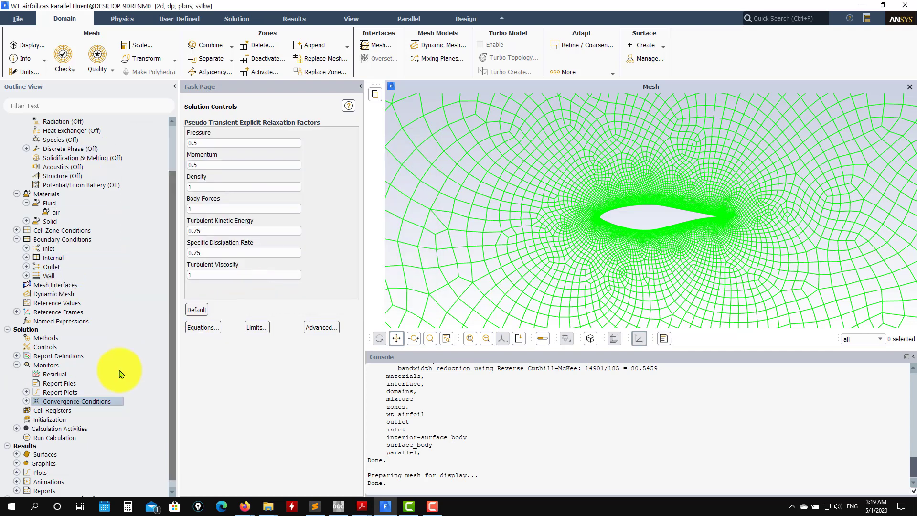
Initialize the solution with Standard Initialization and enable FMG initialization through the console's solve, init and fmg commands
click(52, 420)
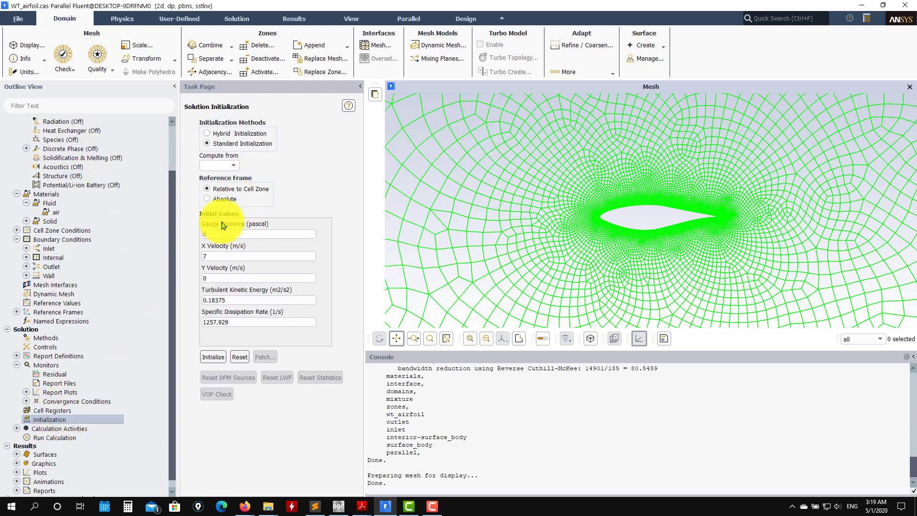
click(223, 184)
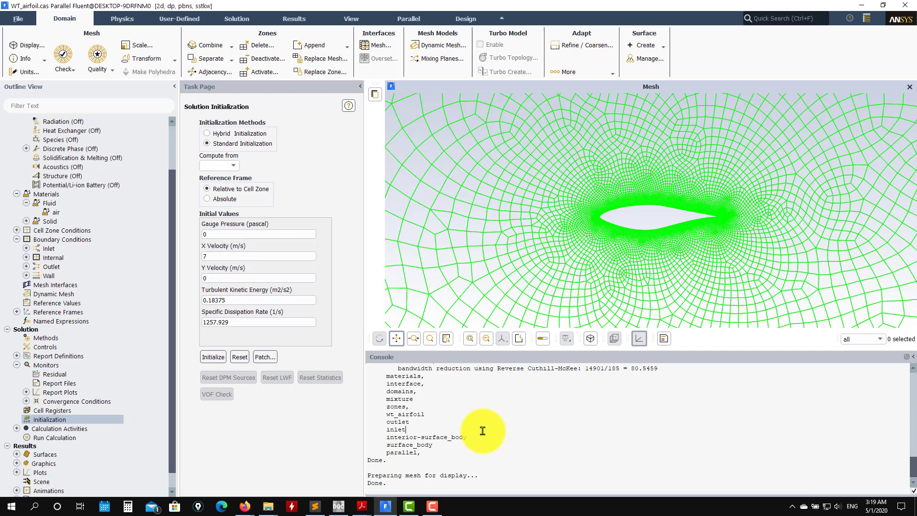
key(Return)
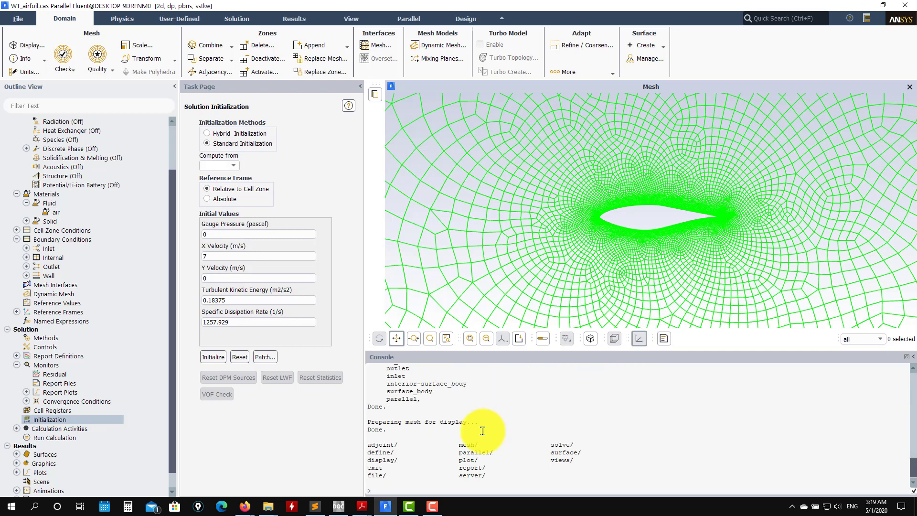
text(solve)
key(Return)
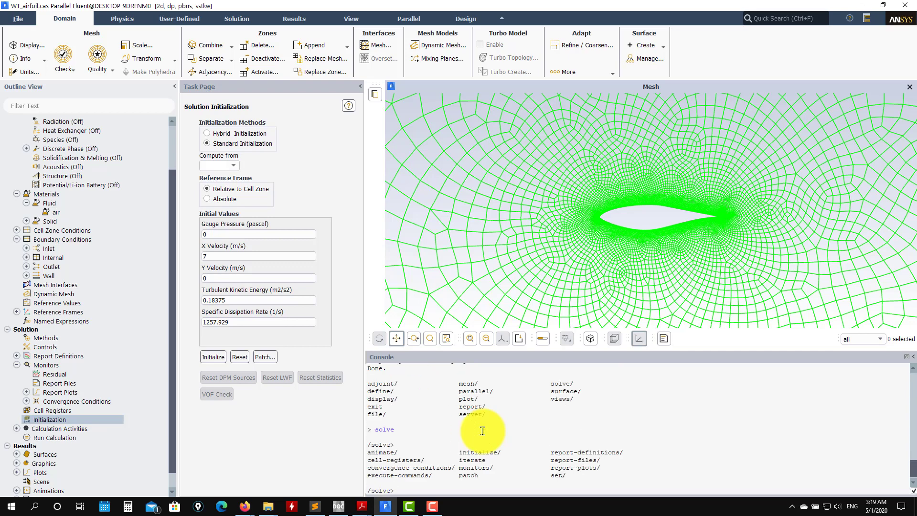
text(init)
key(Return)
text(fmg)
key(Return)
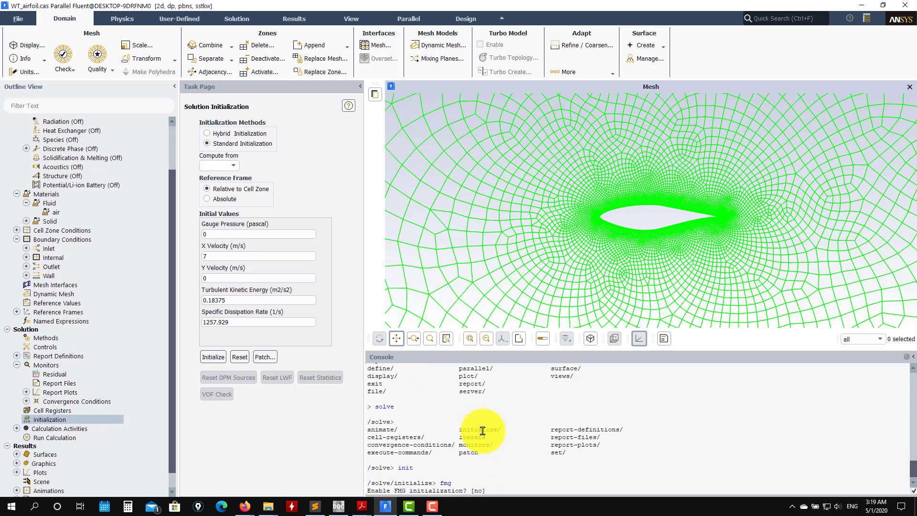
text(yes)
key(Return)
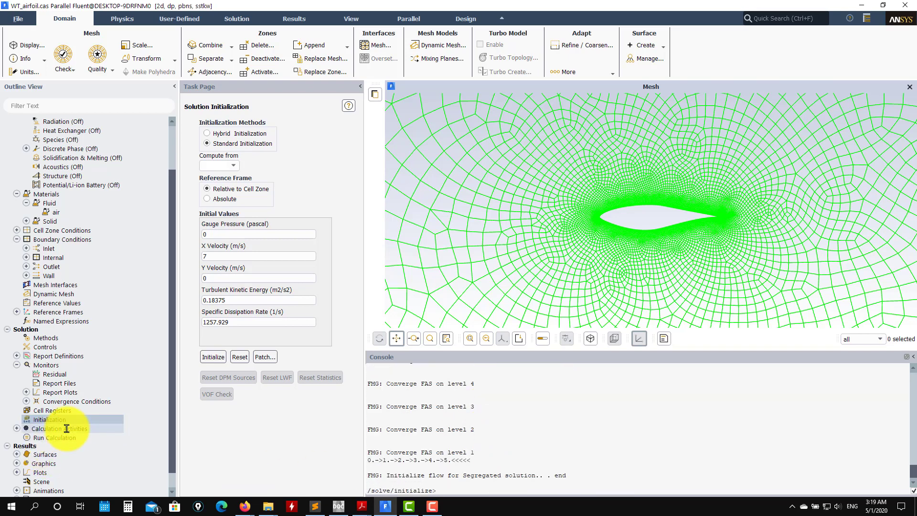
Display the existing contour-1 of static pressure on surface_body and inspect the initialized field around the airfoil
click(17, 463)
scroll(62, 488, down, 2)
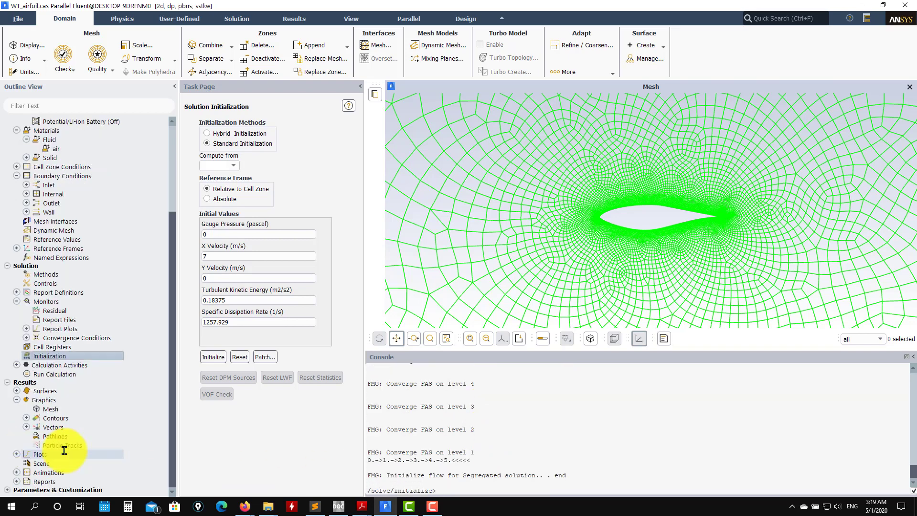
click(26, 418)
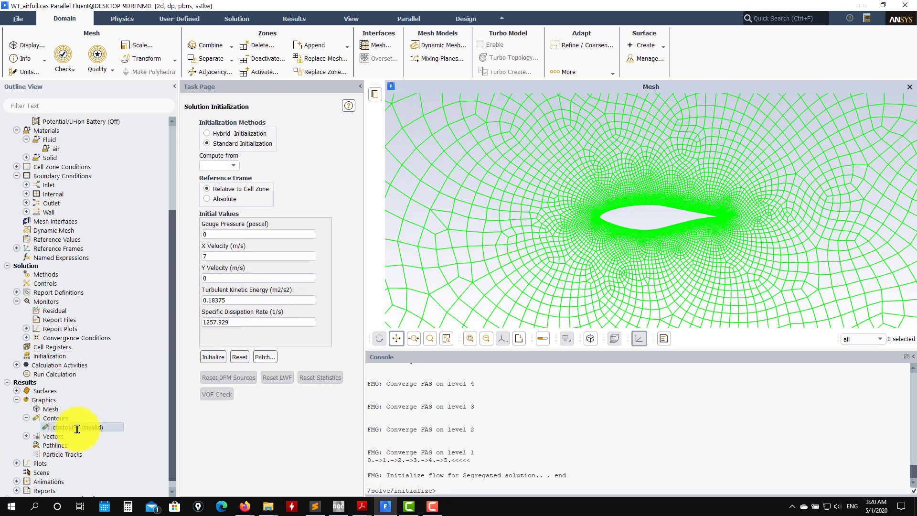
double_click(77, 427)
click(264, 455)
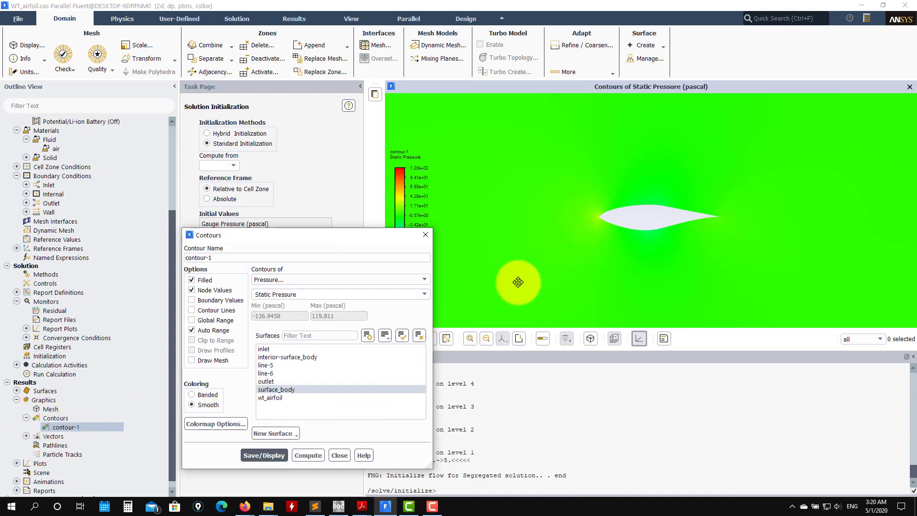
scroll(557, 211, up, 5)
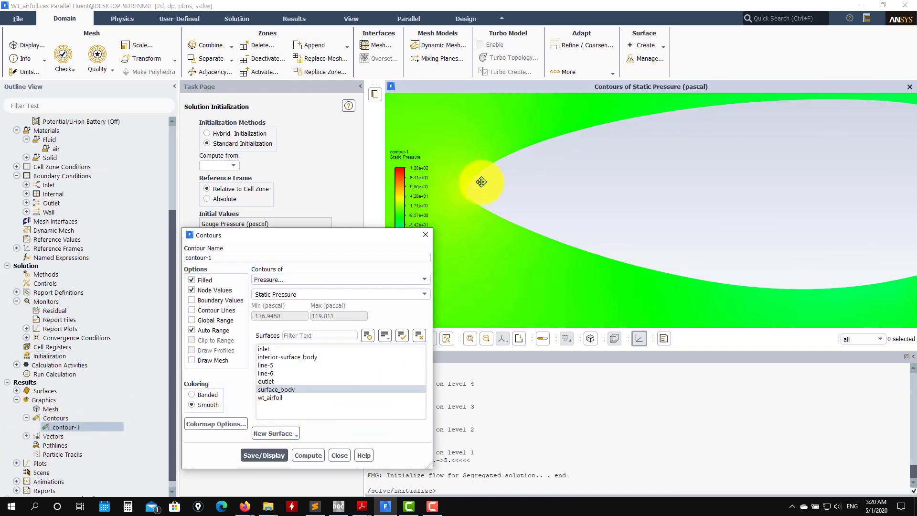
scroll(481, 182, down, 5)
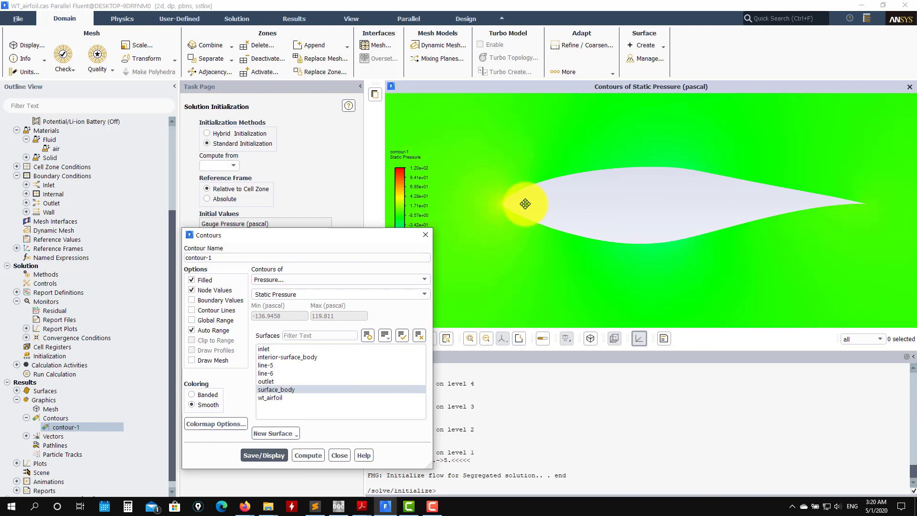
scroll(526, 204, down, 3)
Switch contour-1 to velocity magnitude on surface_body, display it, and inspect the field around the airfoil
click(423, 280)
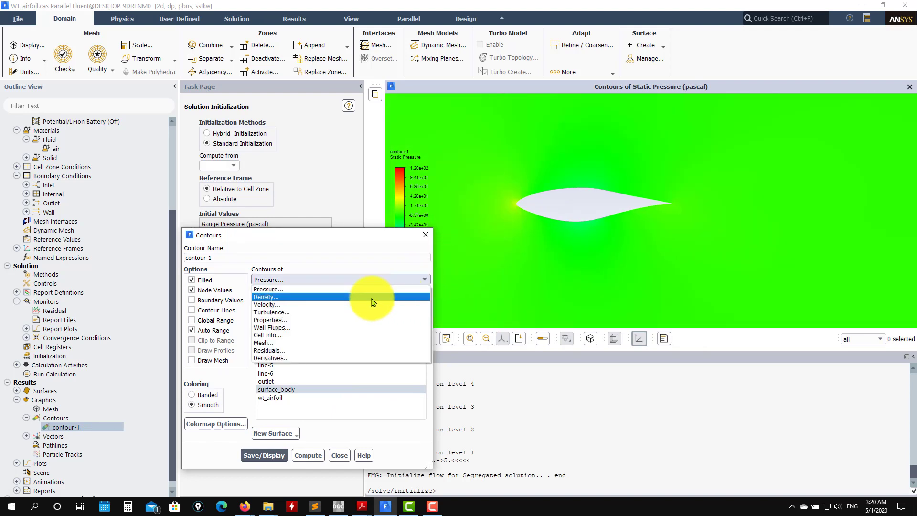
click(373, 305)
click(264, 455)
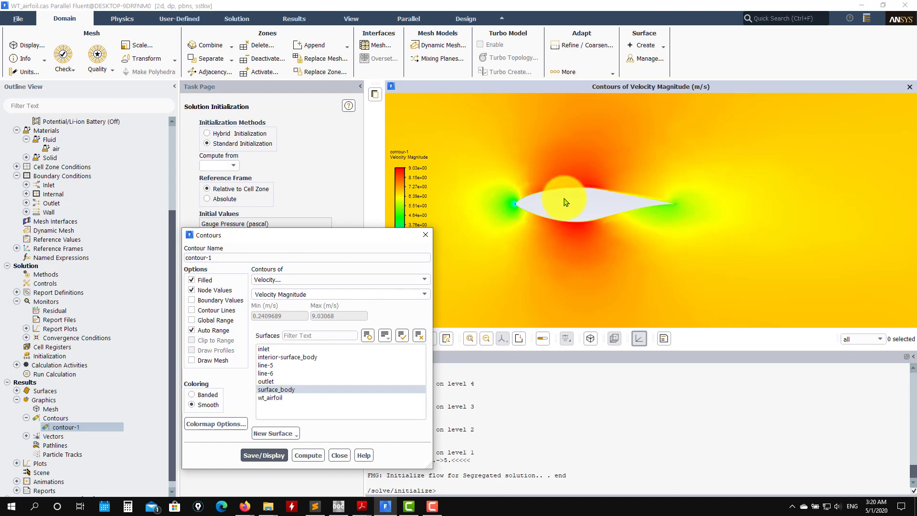
scroll(630, 310, down, 6)
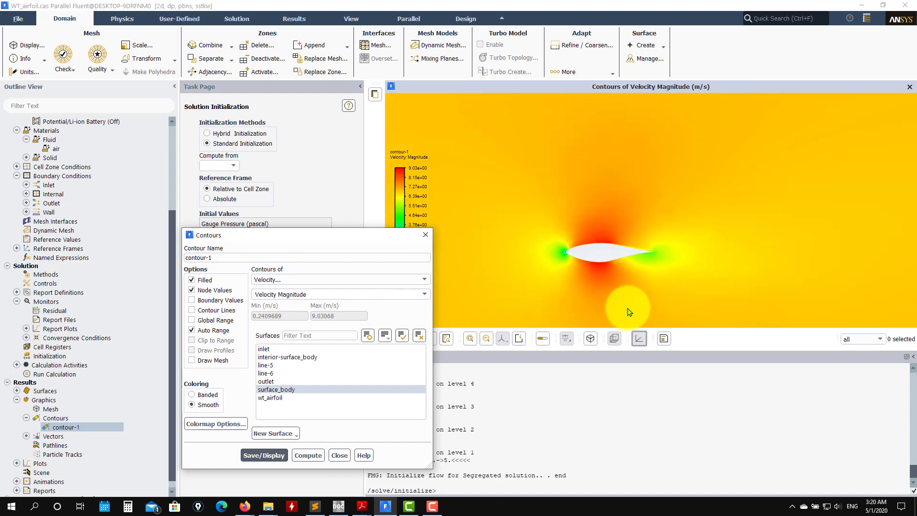
click(339, 455)
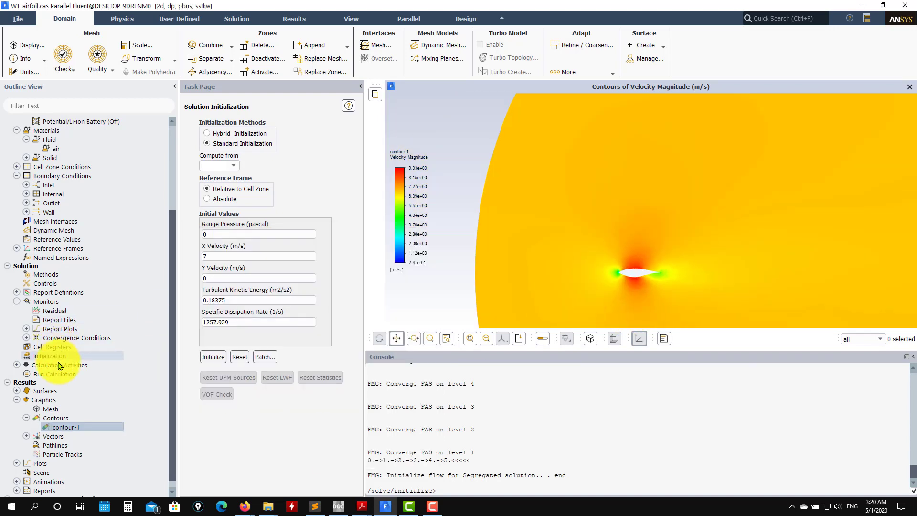
Start the calculation with 1000 iterations and the automatic pseudo transient time step method
double_click(54, 374)
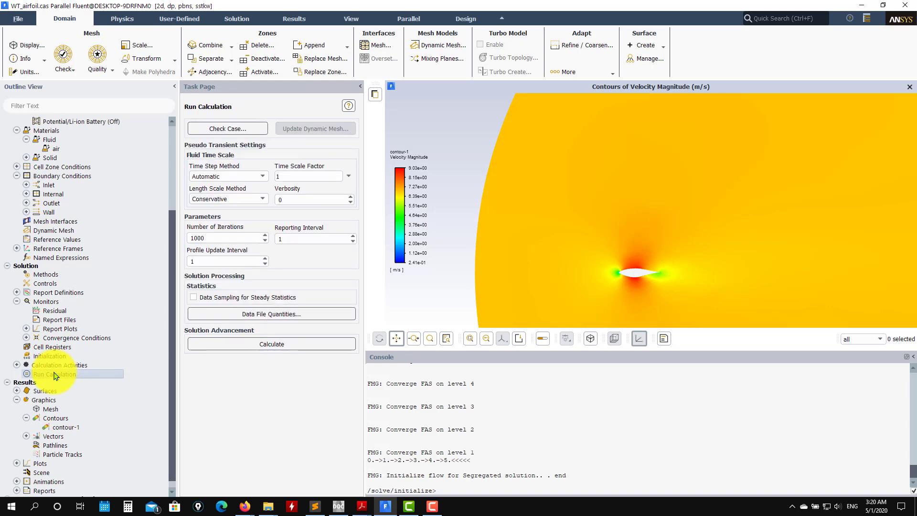
scroll(164, 400, down, 1)
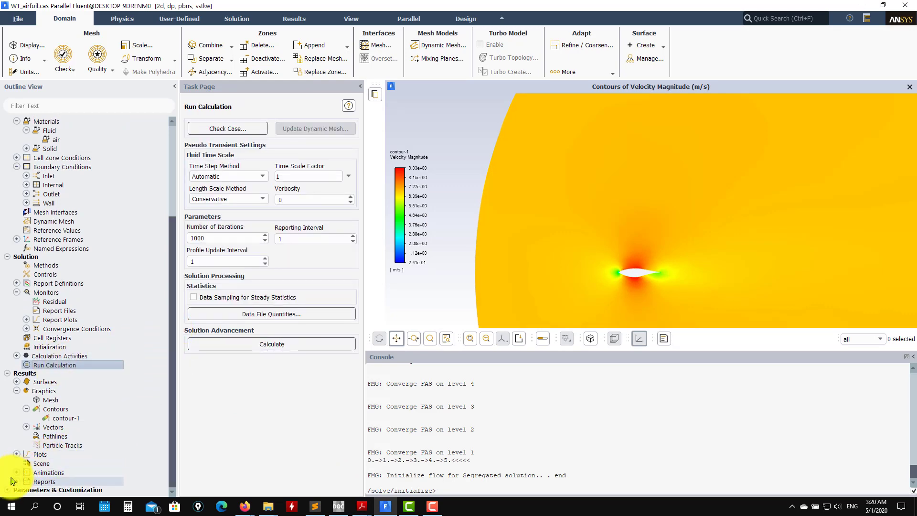
scroll(29, 473, down, 2)
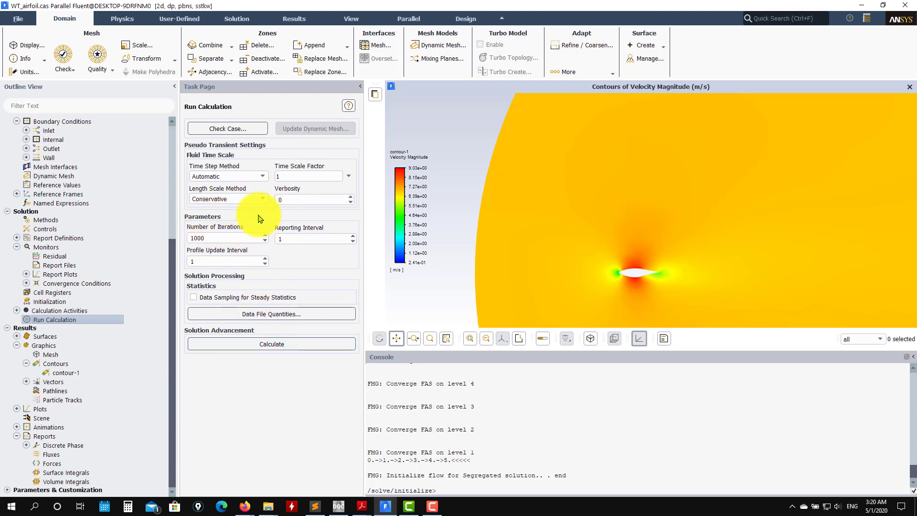
click(248, 344)
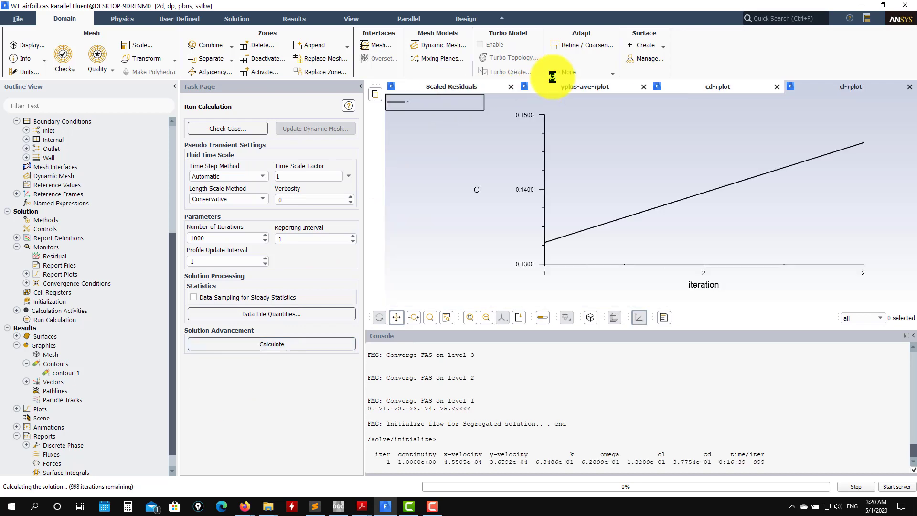
Monitor the scaled residuals and the cd and cl plots until the calculation completes, and dismiss the completion notice
click(458, 86)
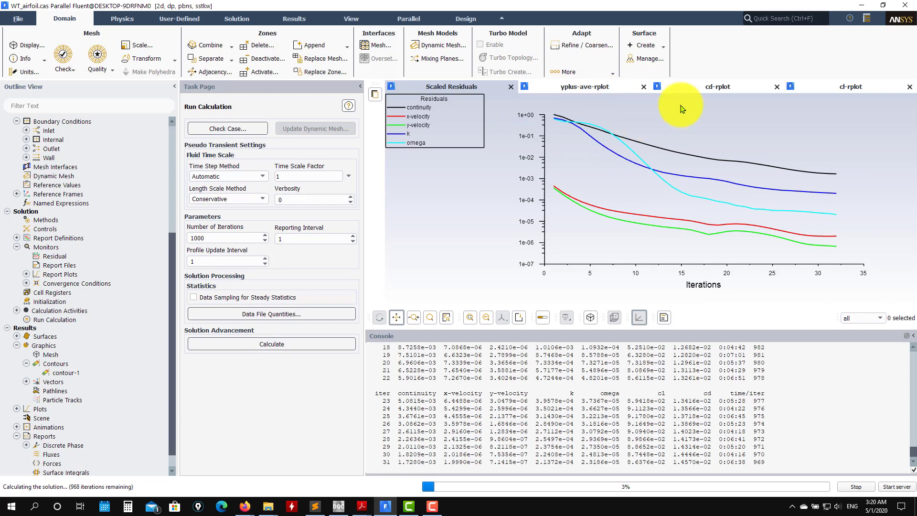
click(719, 86)
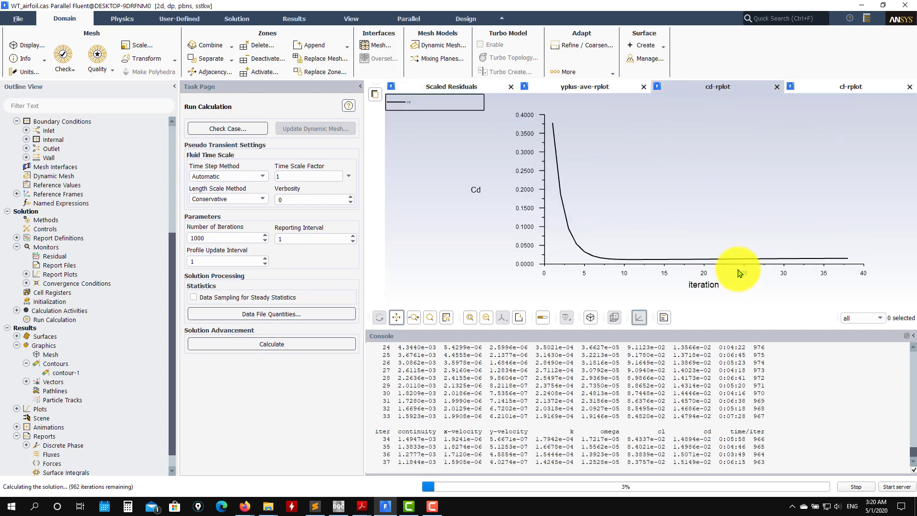
click(833, 92)
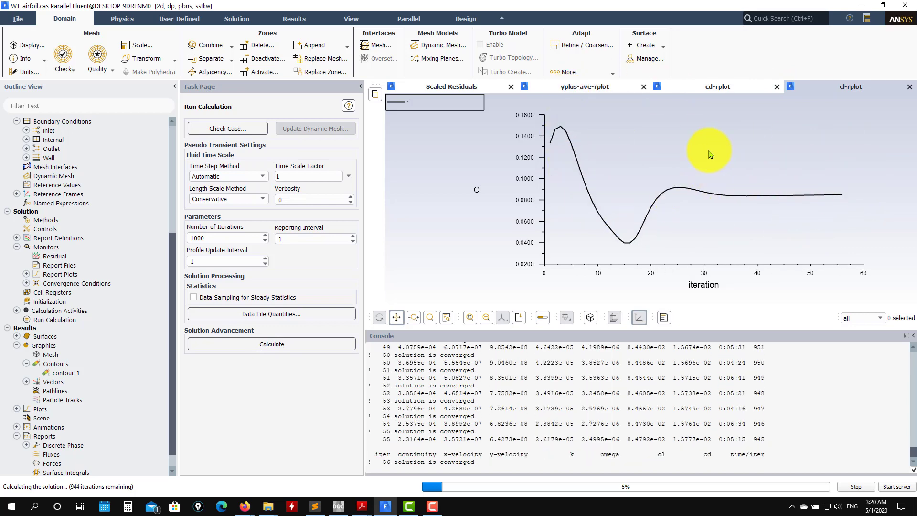
click(460, 94)
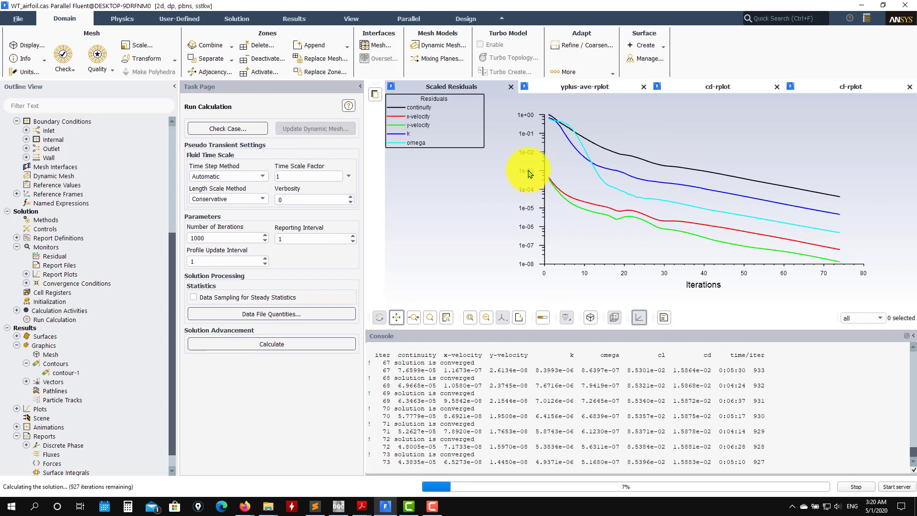
click(721, 87)
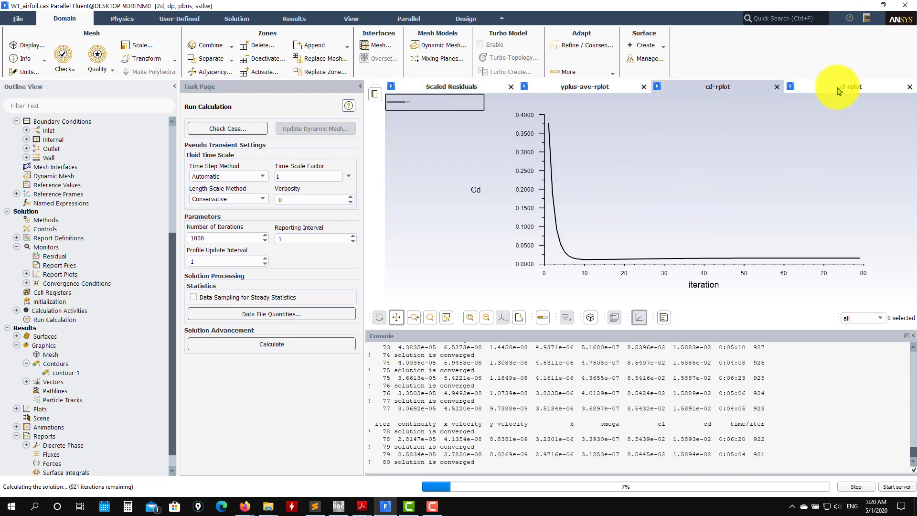
click(845, 88)
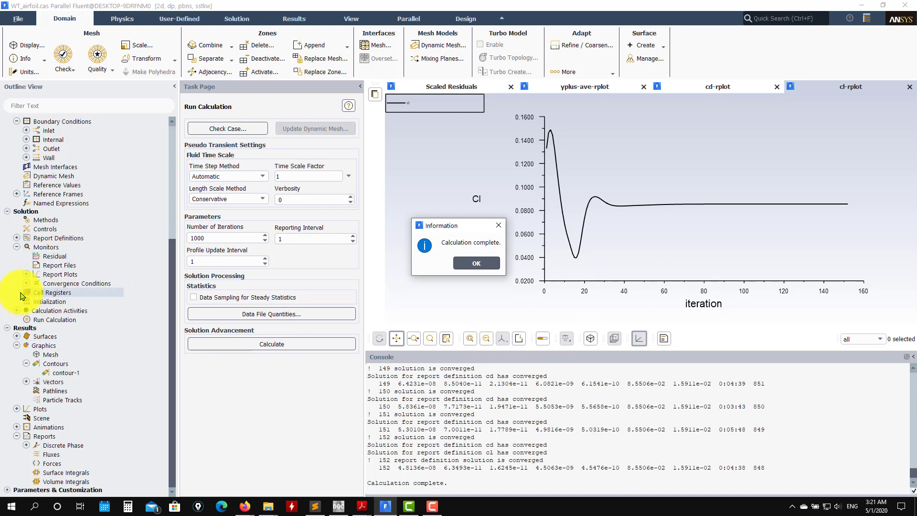
click(476, 263)
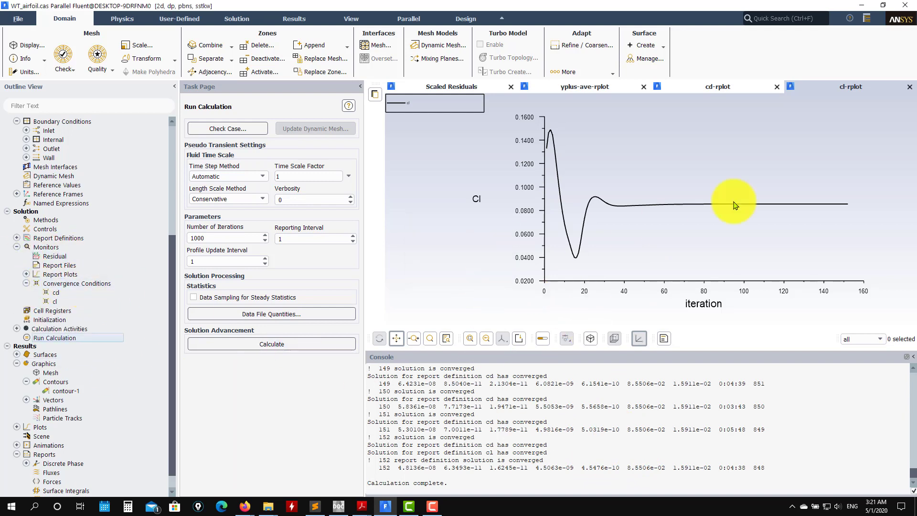
Review the final cd, yplus-ave and scaled residuals histories of the completed run
click(717, 87)
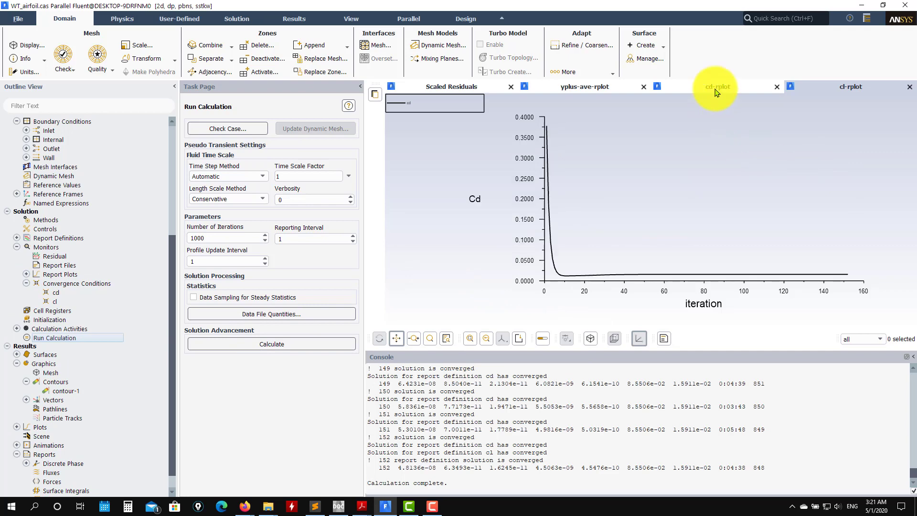
click(587, 87)
click(447, 87)
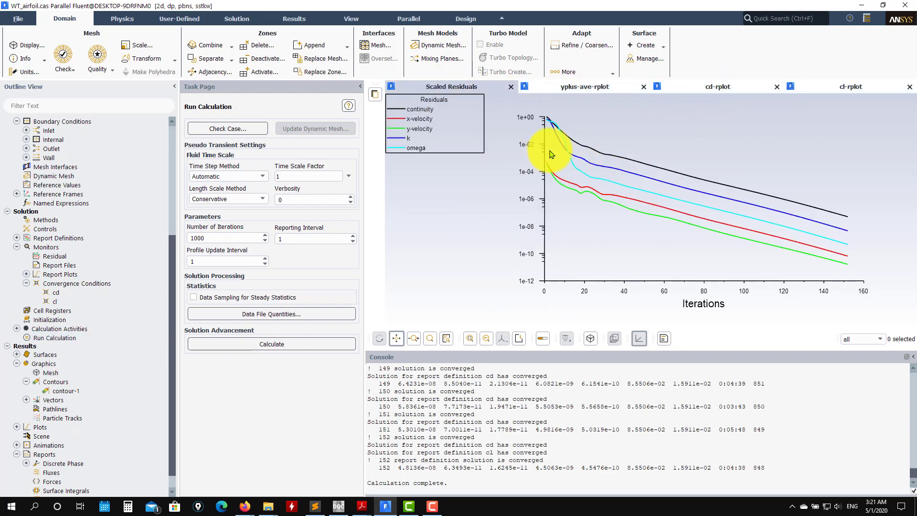
Display the velocity magnitude contours of contour-1 on surface_body for the calculated solution
double_click(68, 392)
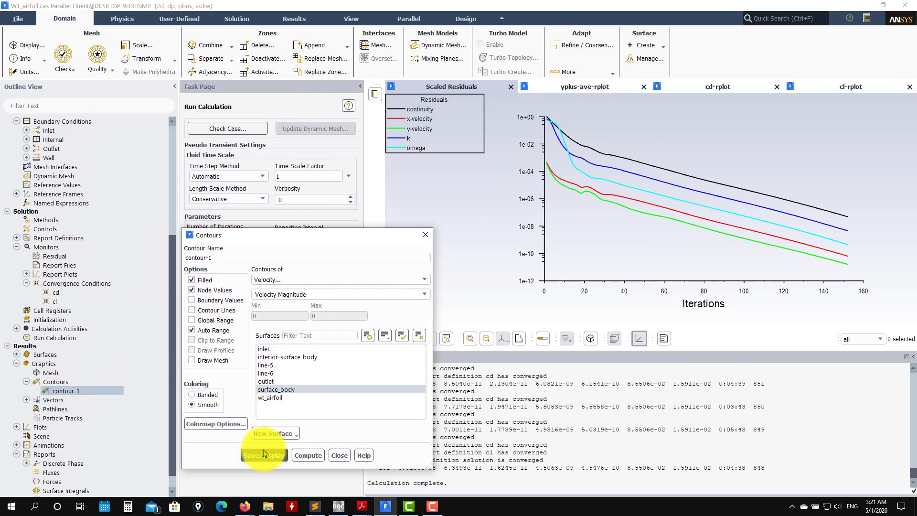
click(265, 455)
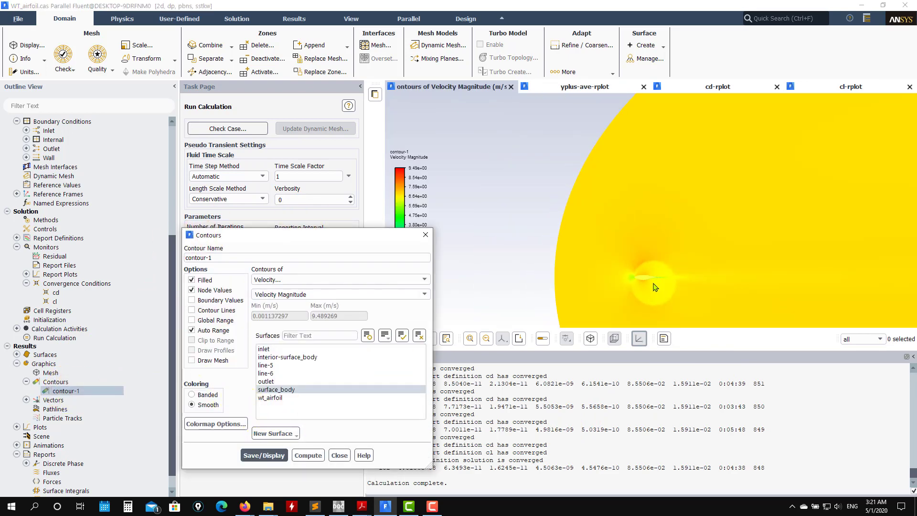
Examine the velocity magnitude contours along the airfoil's upper surface, at the trailing edge and wake, and around the leading-edge stagnation point
scroll(639, 290, up, 6)
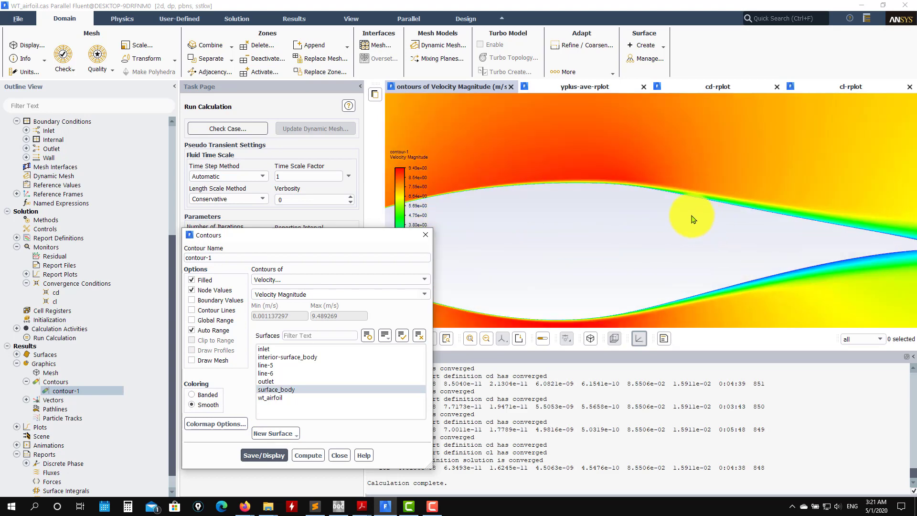
scroll(777, 212, up, 3)
scroll(748, 219, down, 3)
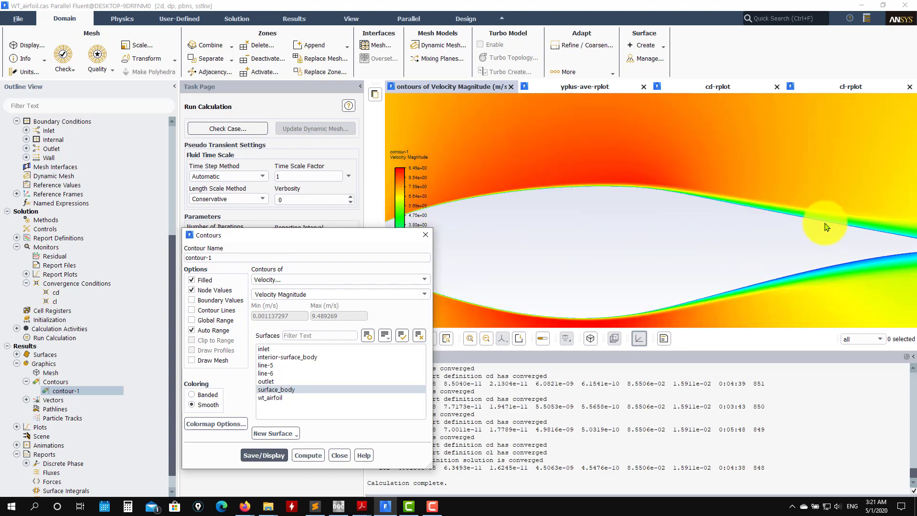
drag(825, 227, 665, 225)
scroll(764, 220, up, 5)
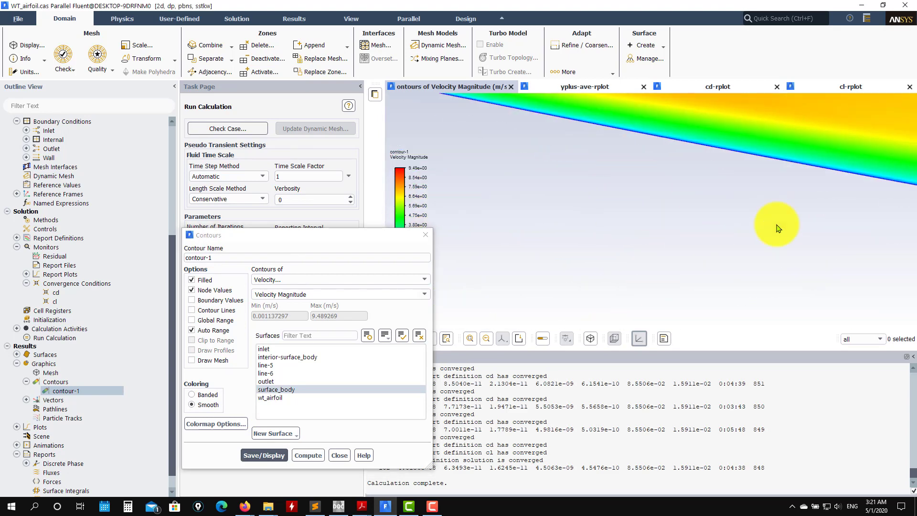
scroll(696, 205, down, 6)
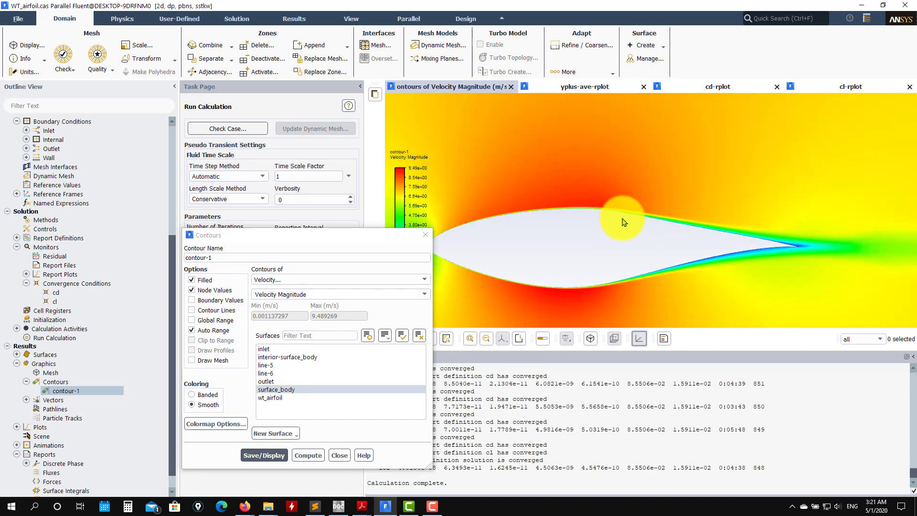
scroll(542, 198, up, 2)
scroll(645, 202, down, 2)
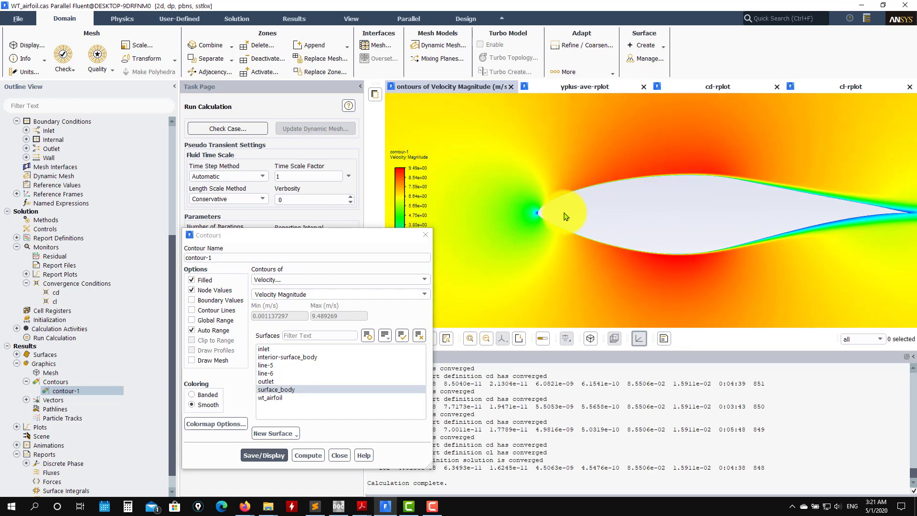
scroll(527, 227, up, 2)
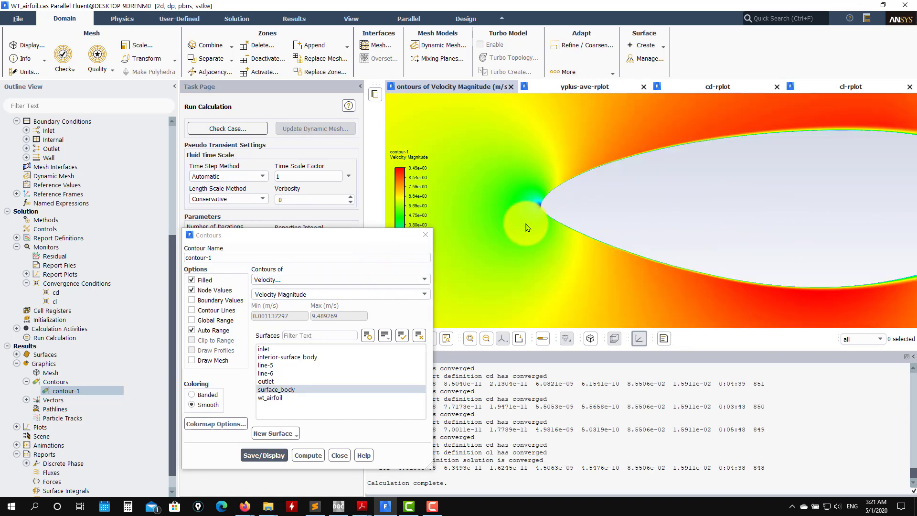
scroll(527, 228, up, 1)
scroll(500, 180, up, 2)
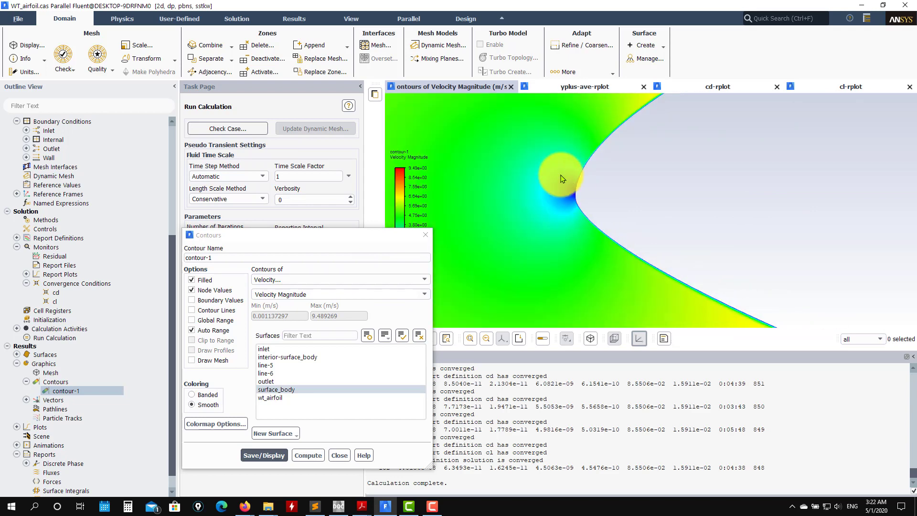
Display the static pressure contours of contour-1 on surface_body and inspect the stagnation region at the airfoil's leading edge
click(425, 280)
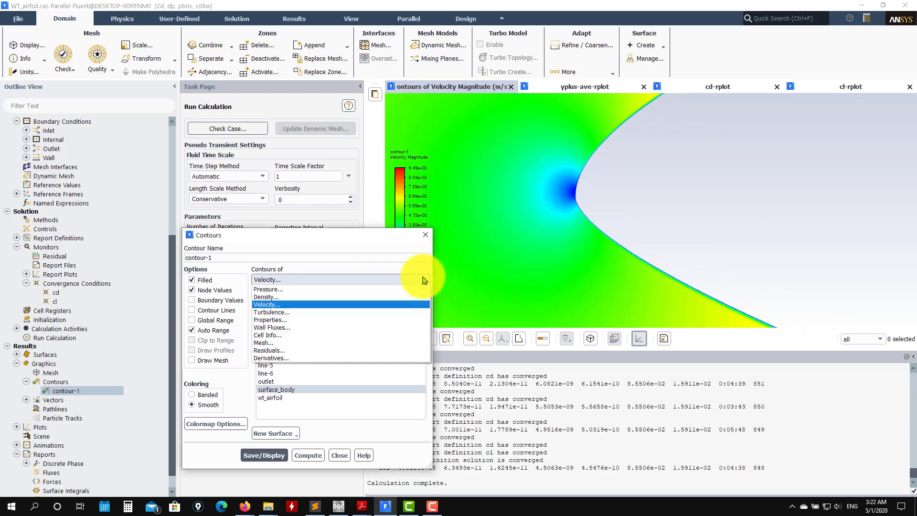
click(333, 289)
click(268, 455)
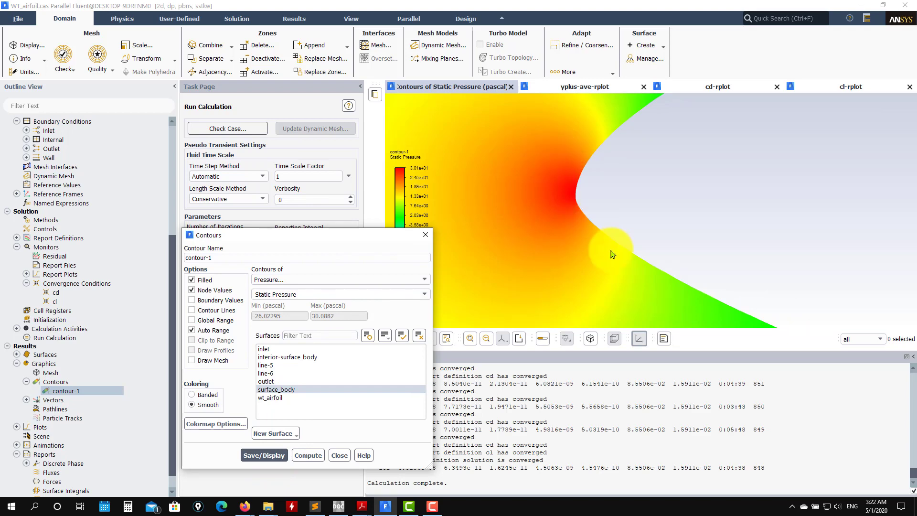
scroll(613, 254, up, 1)
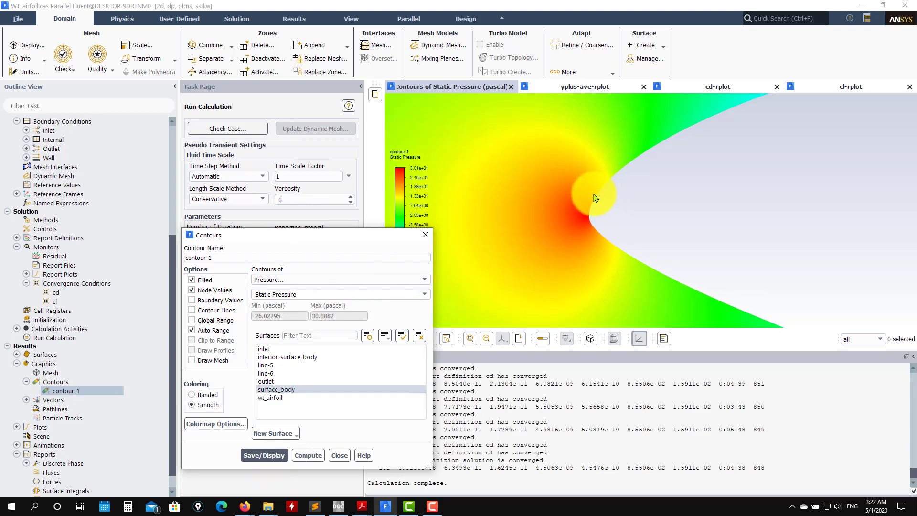
scroll(626, 220, down, 2)
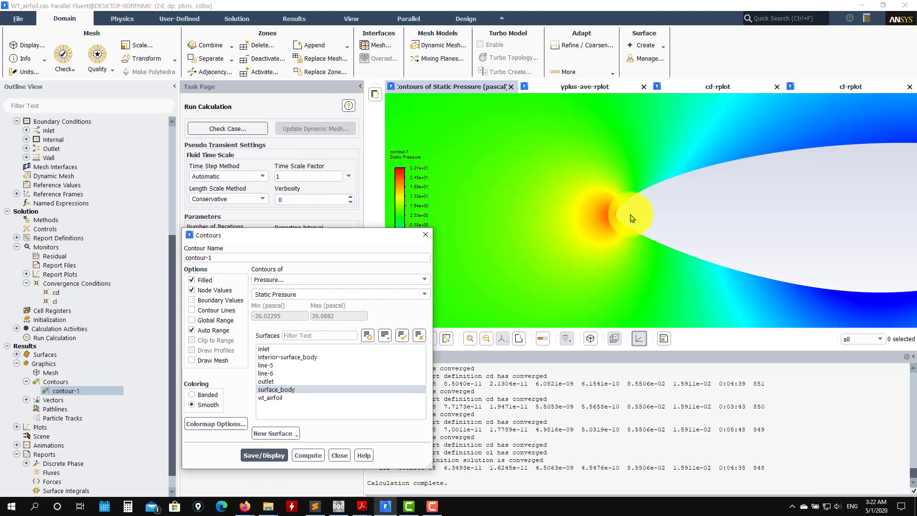
scroll(631, 218, up, 3)
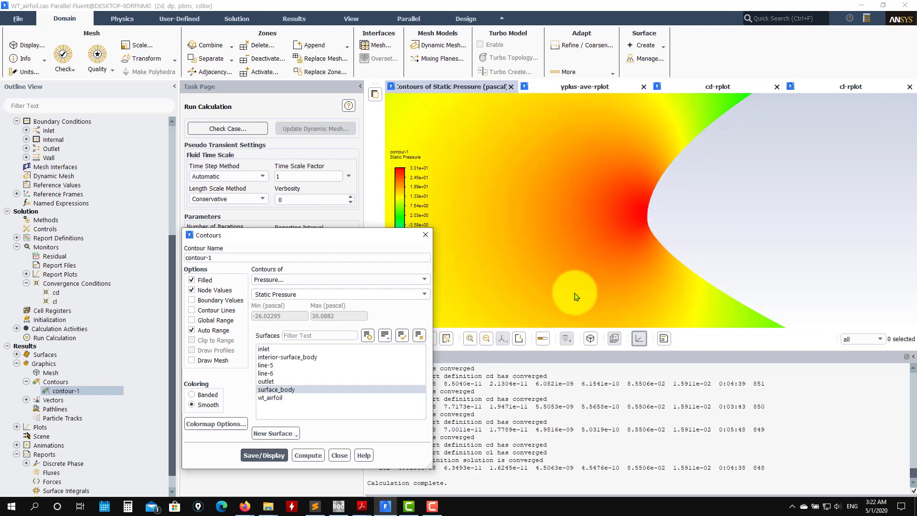
scroll(575, 296, down, 3)
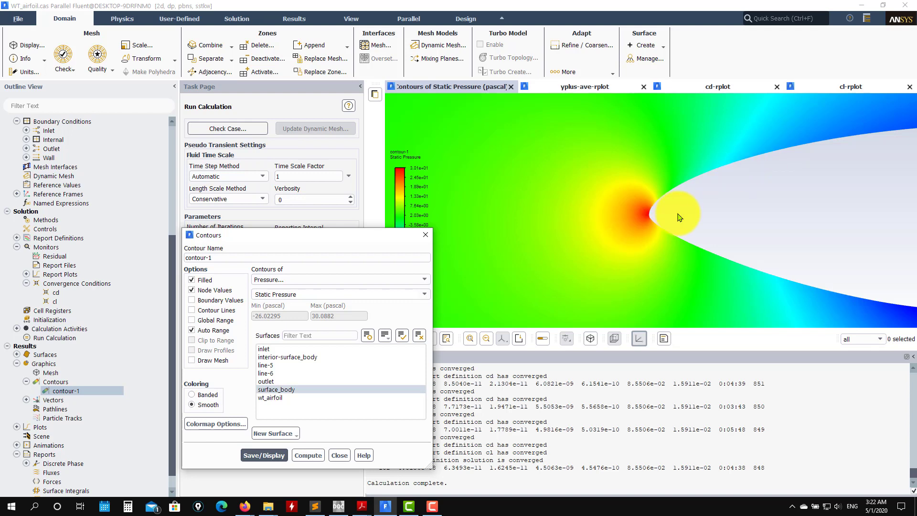
scroll(668, 234, down, 3)
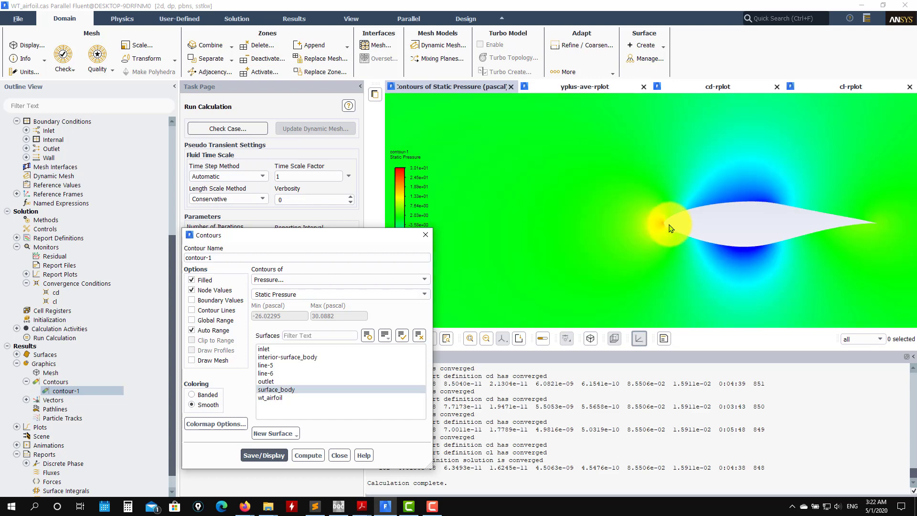
scroll(698, 215, up, 3)
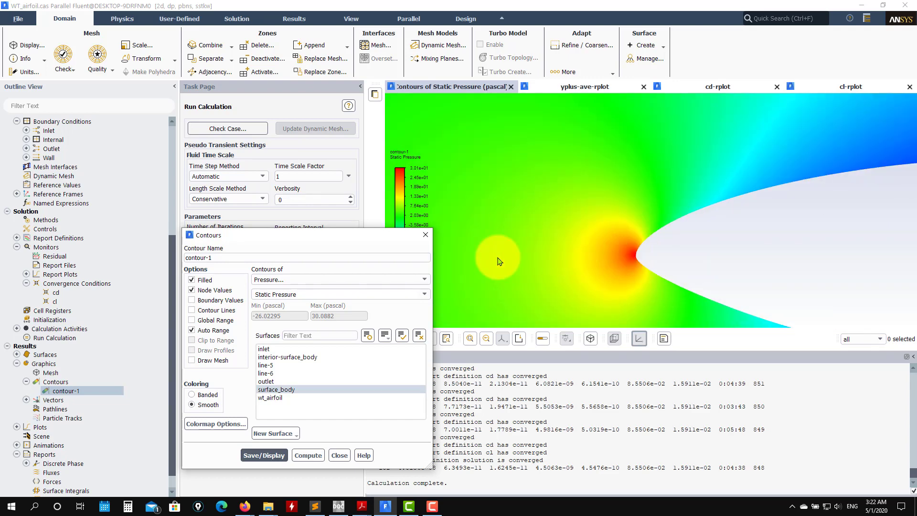
Display contour-1 as contours of the turbulence variable Production of k on surface_body
key(alt+Tab)
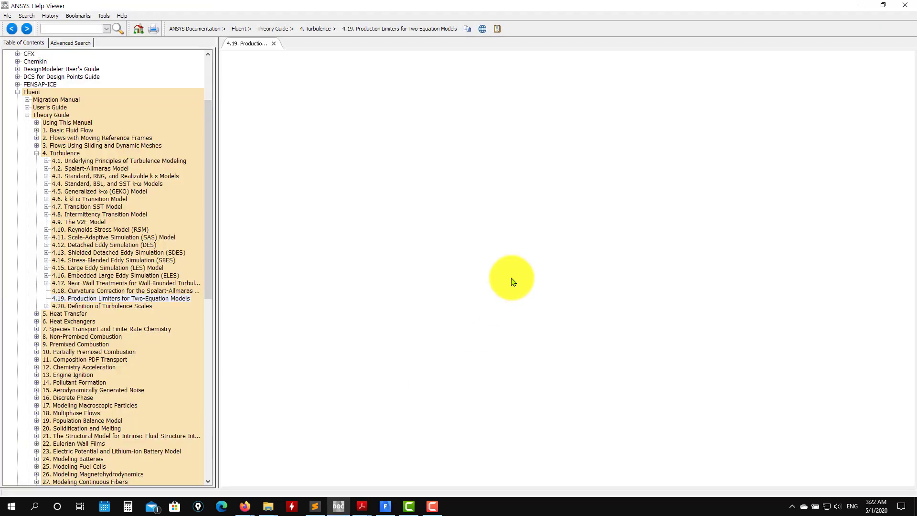
click(861, 5)
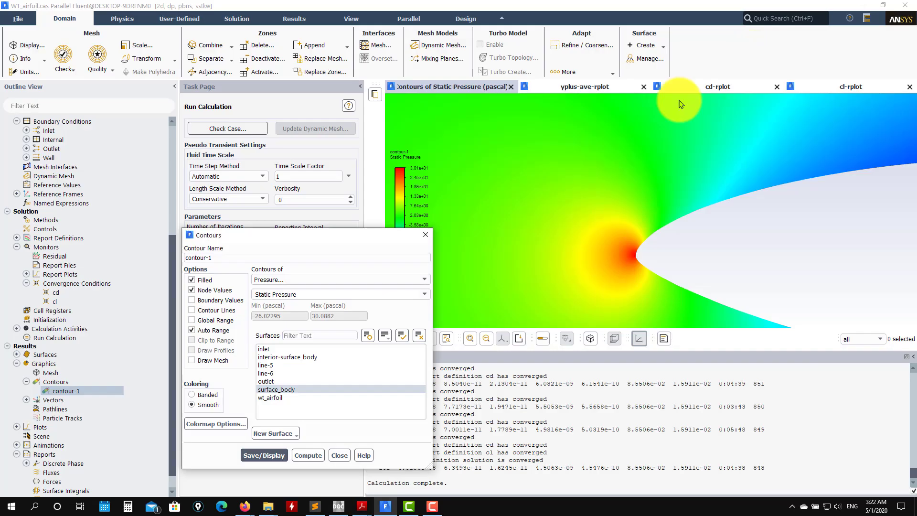
click(423, 282)
click(271, 313)
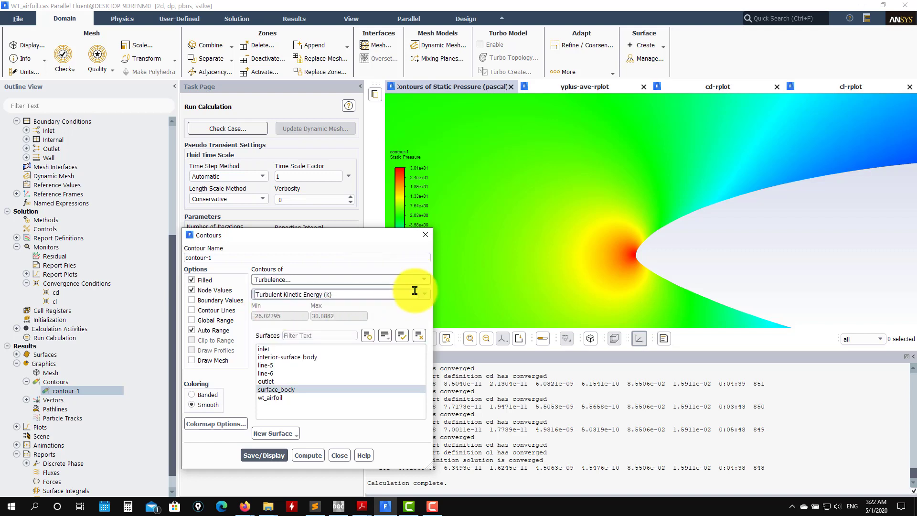
click(415, 294)
scroll(369, 374, down, 1)
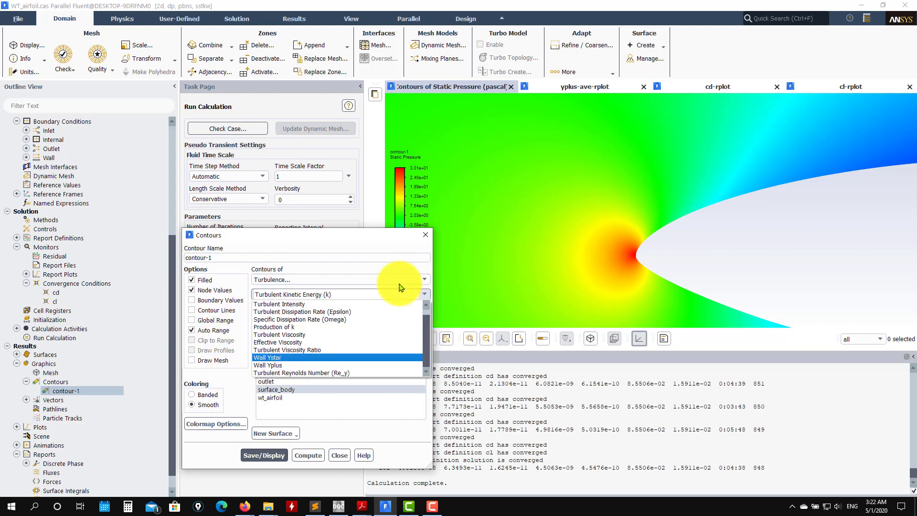
click(273, 328)
click(265, 456)
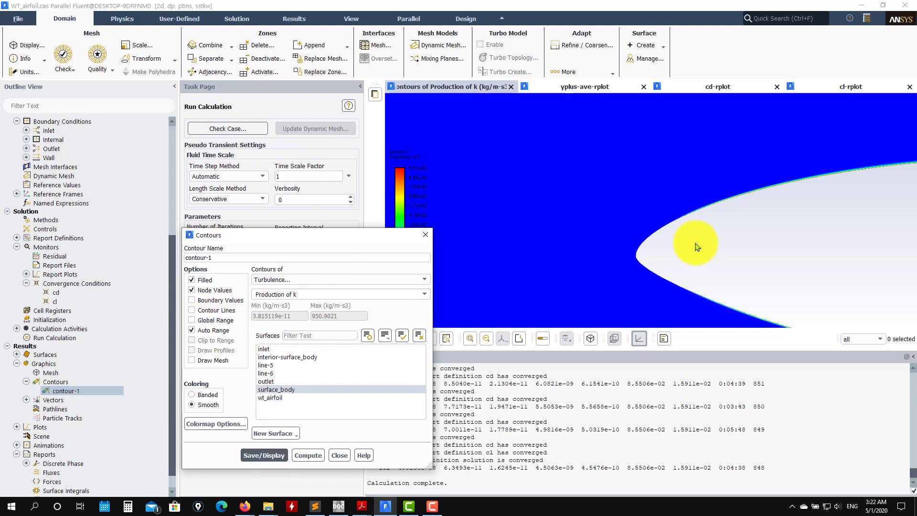
Examine the Production of k contours in the boundary layer along the airfoil's upper surface and around the leading edge
scroll(852, 220, down, 2)
scroll(803, 235, up, 6)
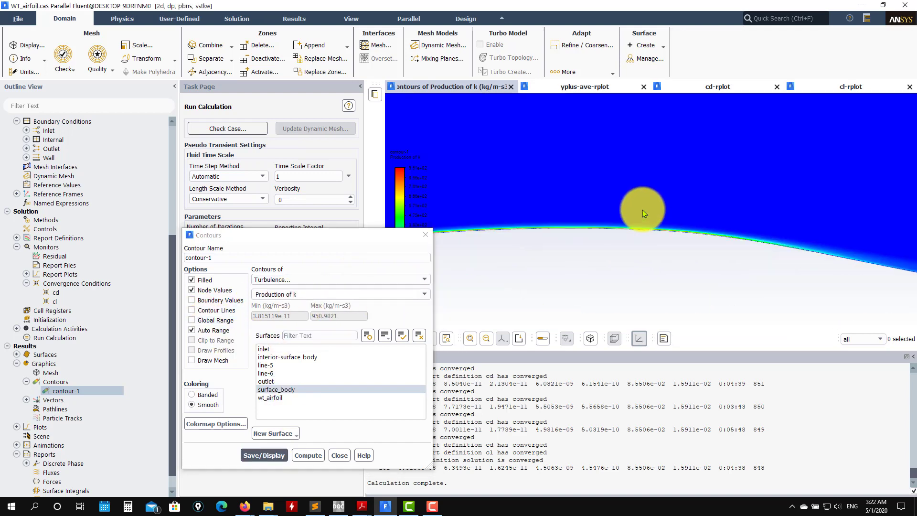
drag(631, 263, 731, 249)
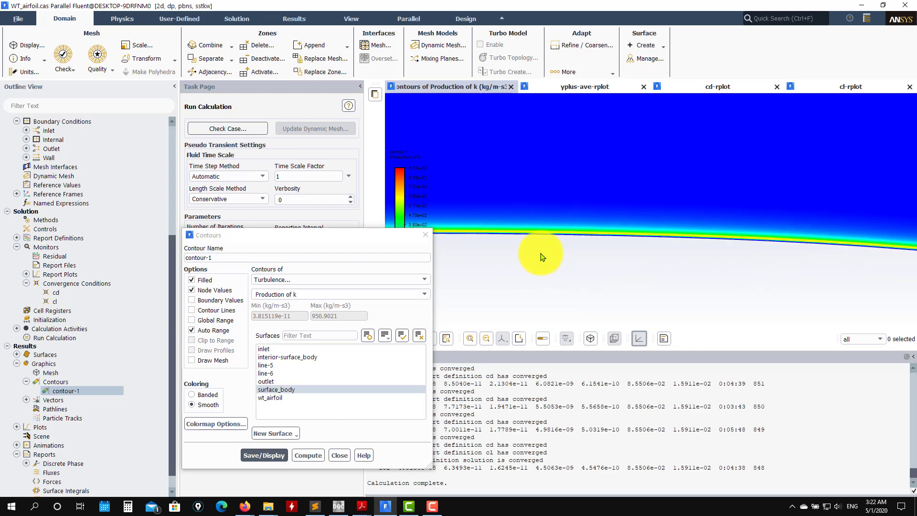
drag(542, 254, 733, 253)
drag(608, 252, 742, 253)
scroll(554, 236, up, 5)
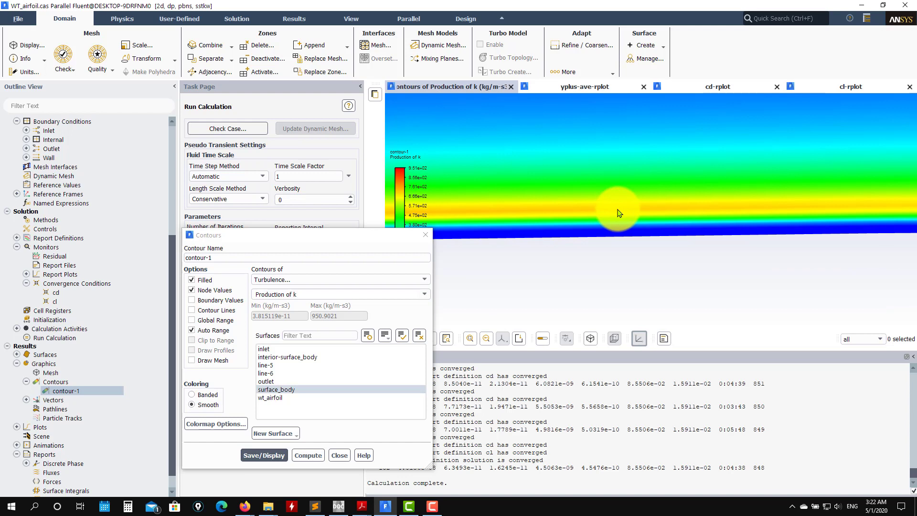
scroll(586, 230, up, 4)
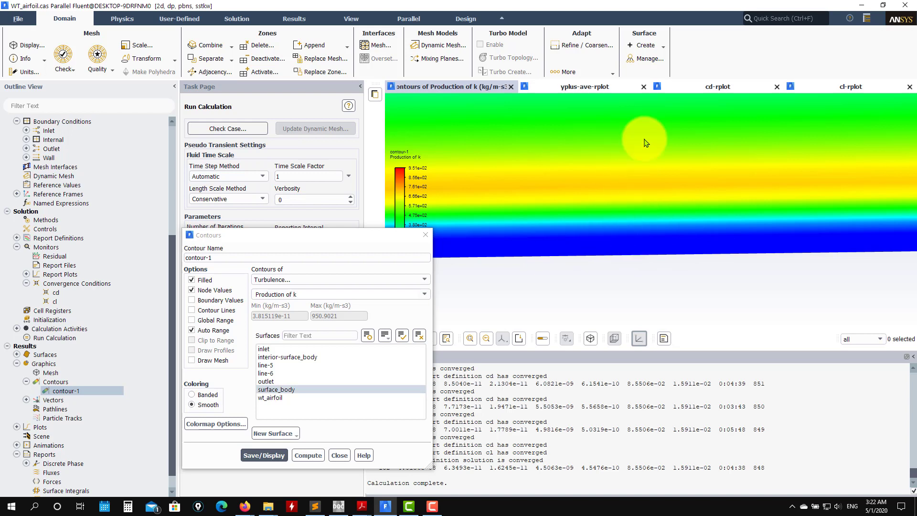
scroll(627, 197, down, 10)
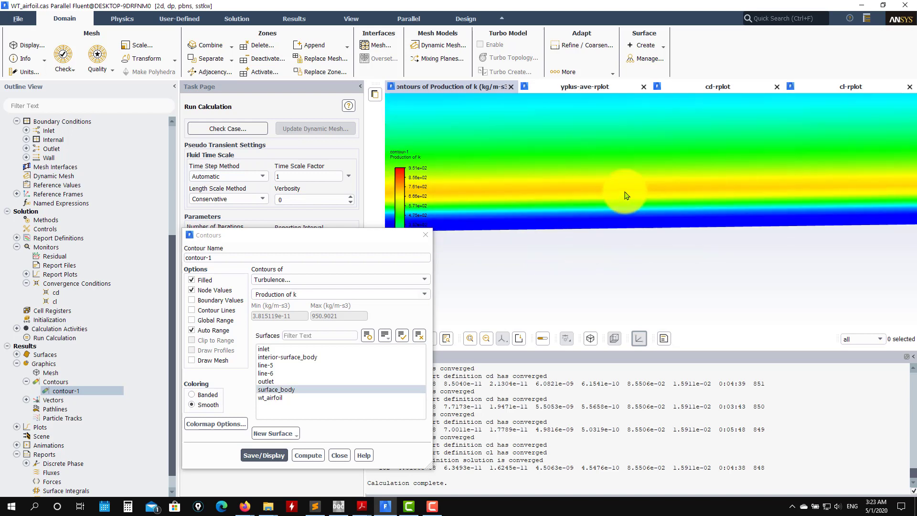
drag(560, 231, 679, 208)
scroll(681, 212, down, 5)
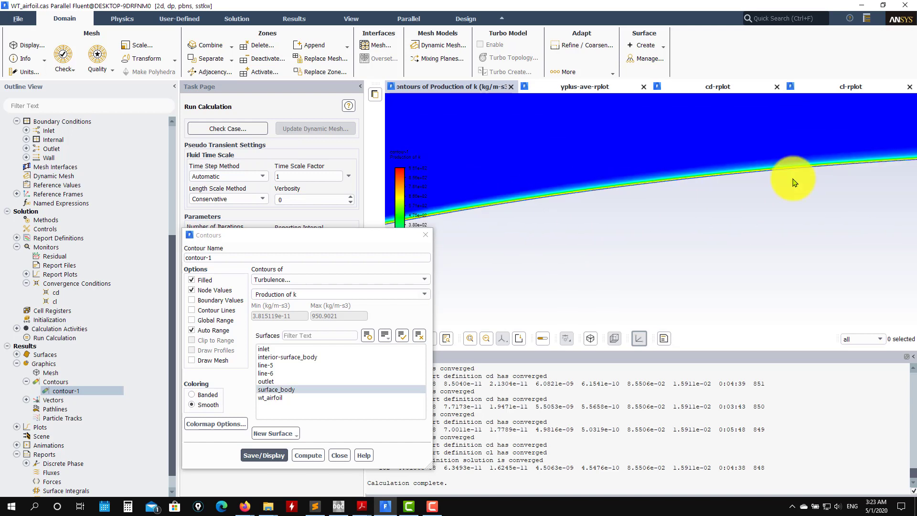
scroll(585, 191, down, 5)
scroll(545, 239, up, 3)
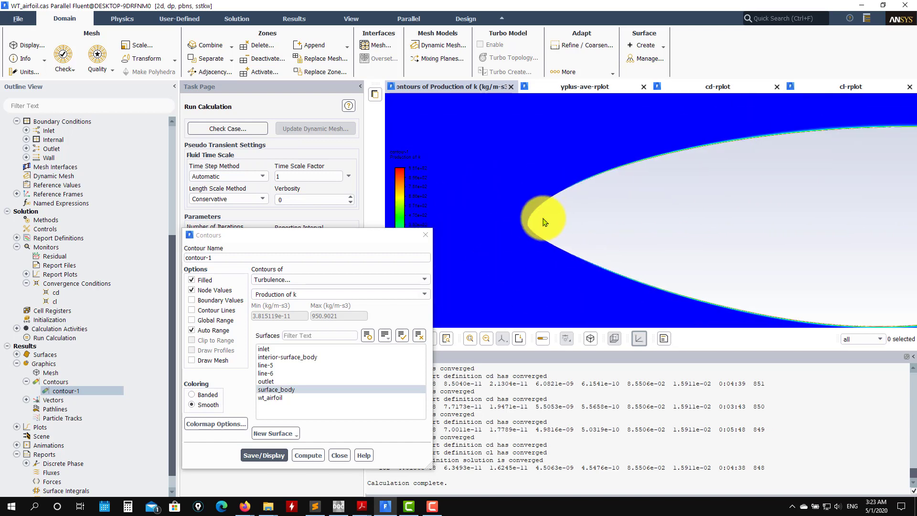
Turn off the automatic range, set the Production of k range from 0 to 1 kg/m-s3, and redisplay the contours
click(210, 333)
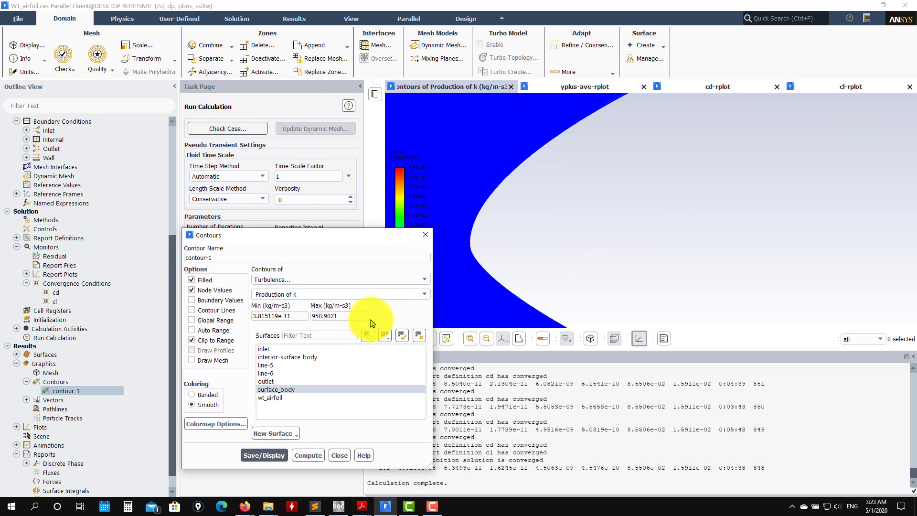
triple_click(279, 316)
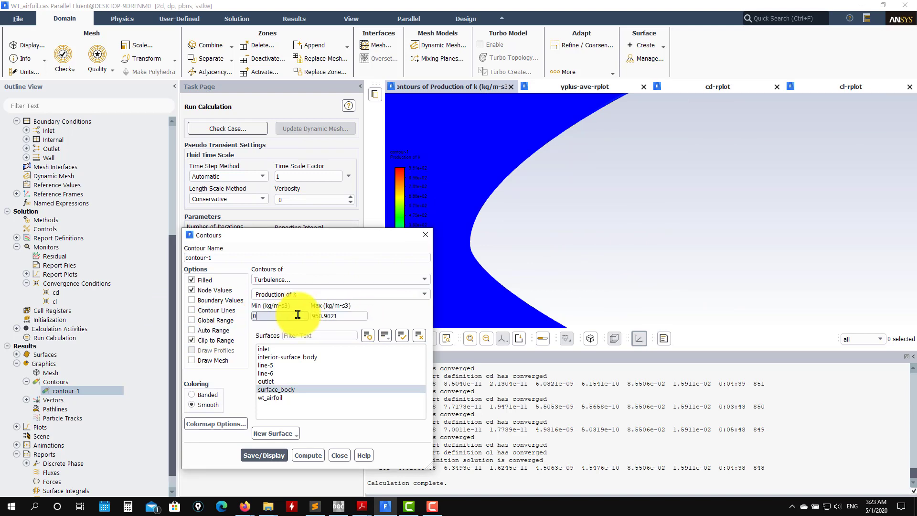
text(0)
triple_click(356, 316)
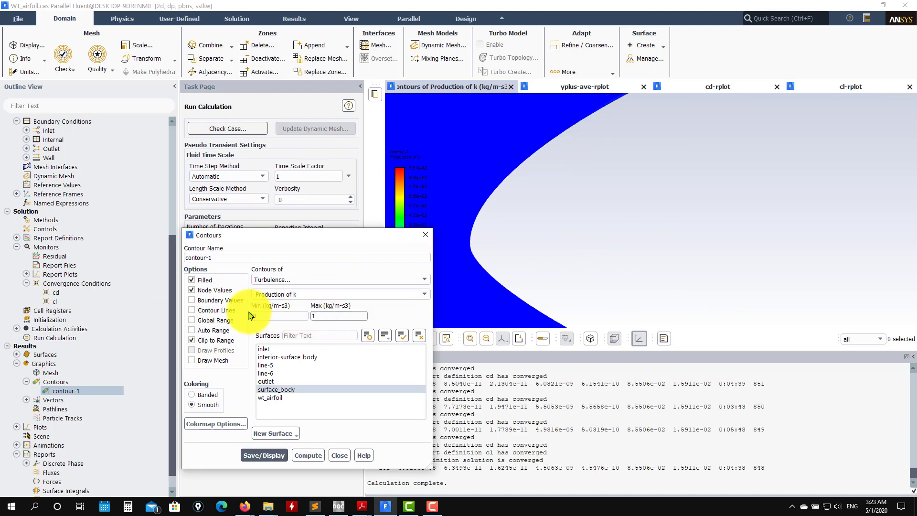
text(1)
click(267, 457)
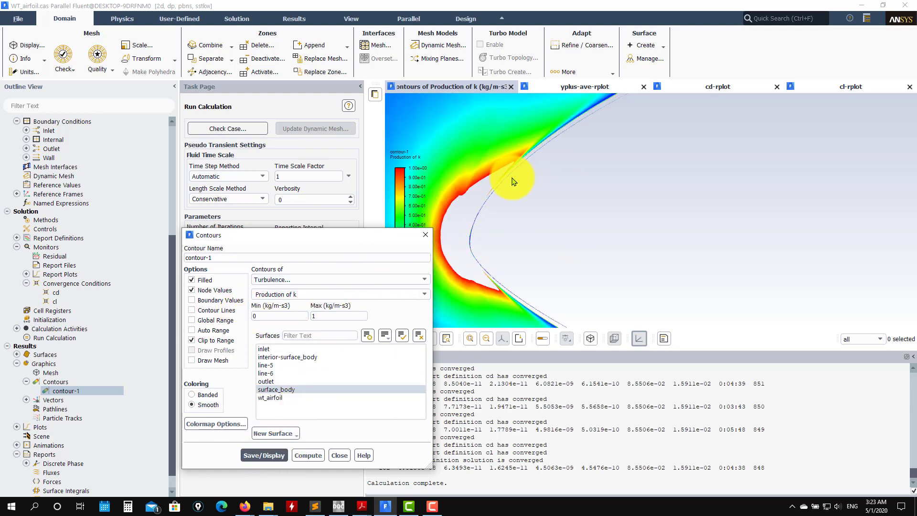
Try banded coloring for the Production of k contours and return to smooth coloring
click(201, 395)
click(246, 454)
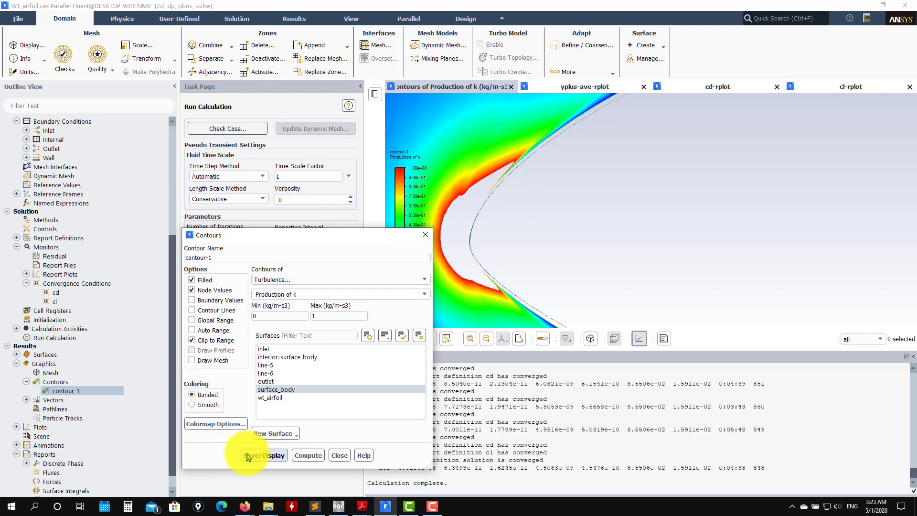
click(194, 404)
click(257, 455)
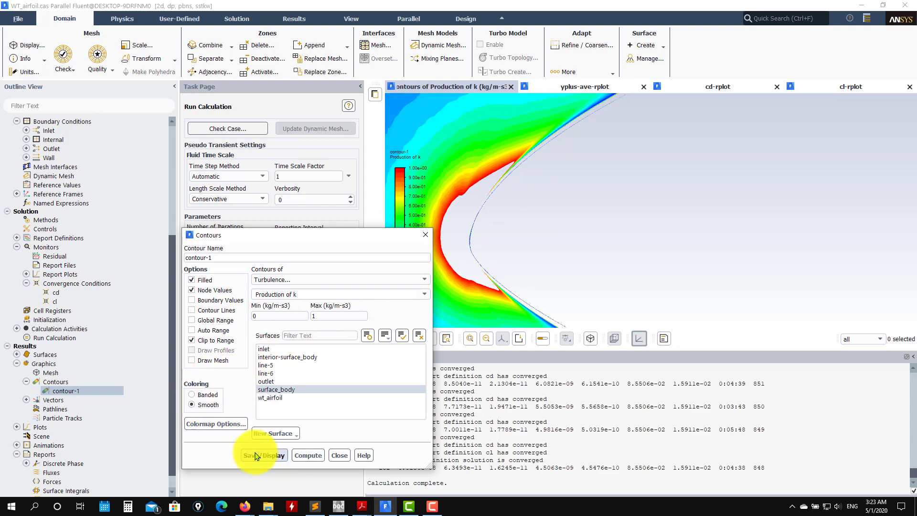
Disable clipping to range for contour-1 and redisplay the Production of k contours
click(217, 344)
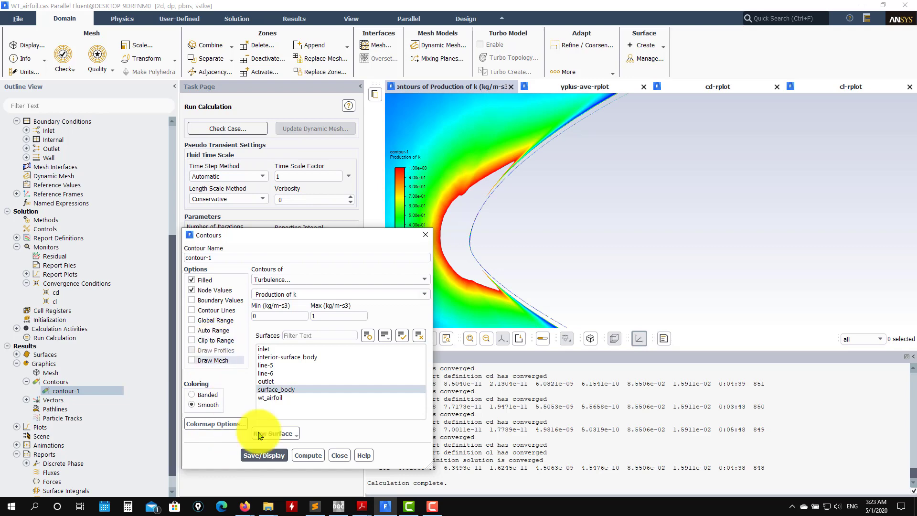
click(264, 455)
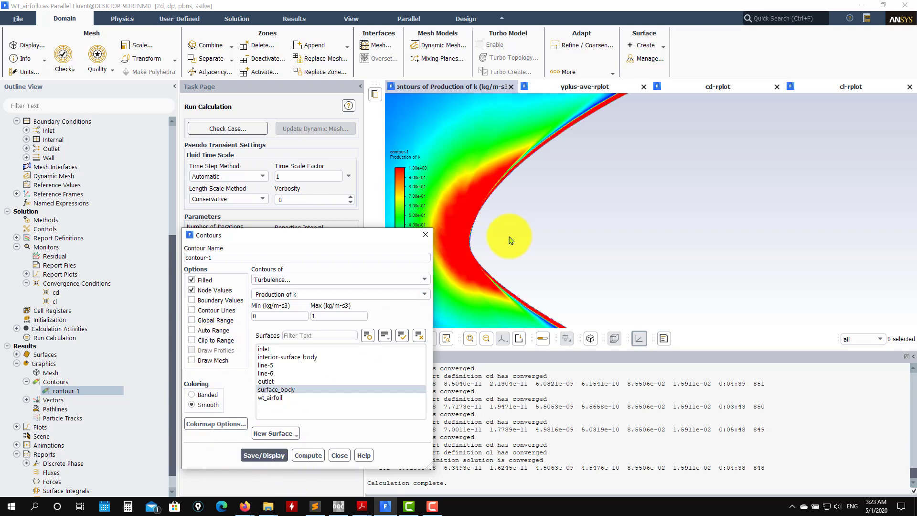
Examine the Production of k contours in the near-wall layer along the airfoil's upper surface just behind the leading edge
scroll(559, 247, up, 1)
scroll(514, 239, down, 5)
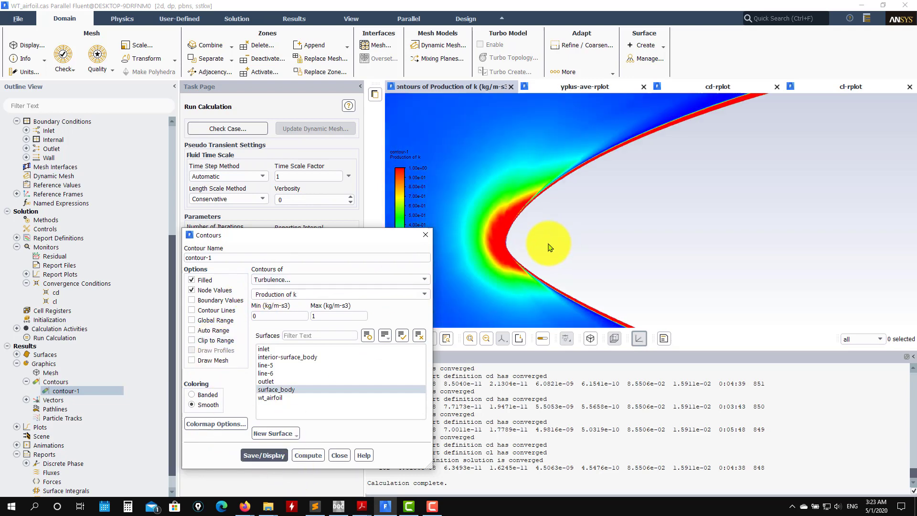
scroll(515, 238, up, 3)
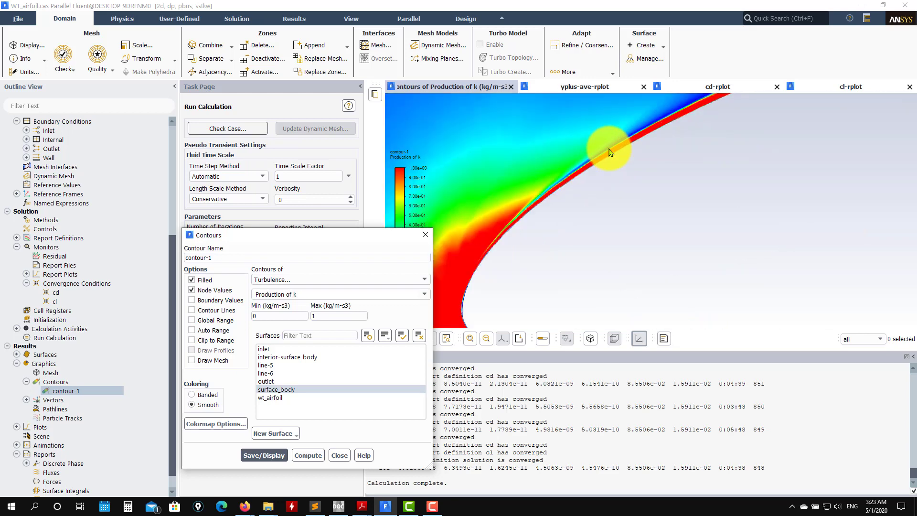
scroll(651, 242, up, 3)
scroll(638, 208, up, 4)
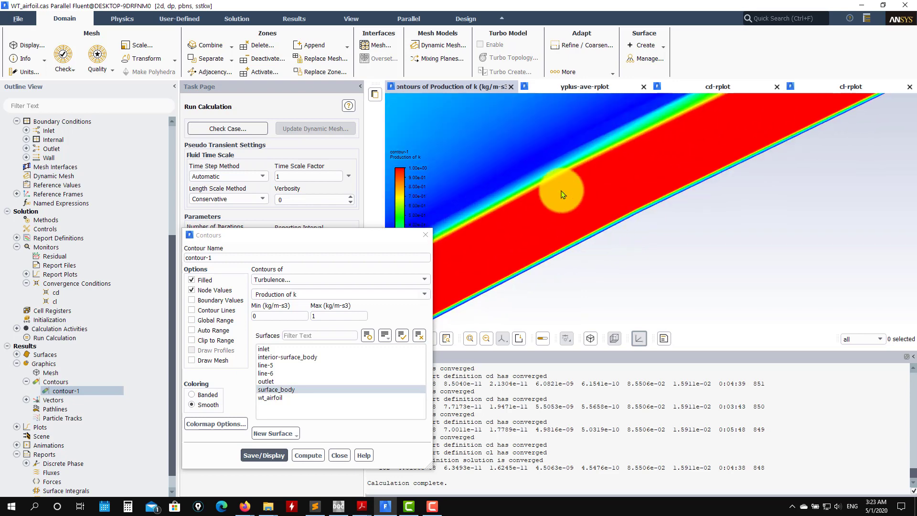
scroll(618, 249, up, 3)
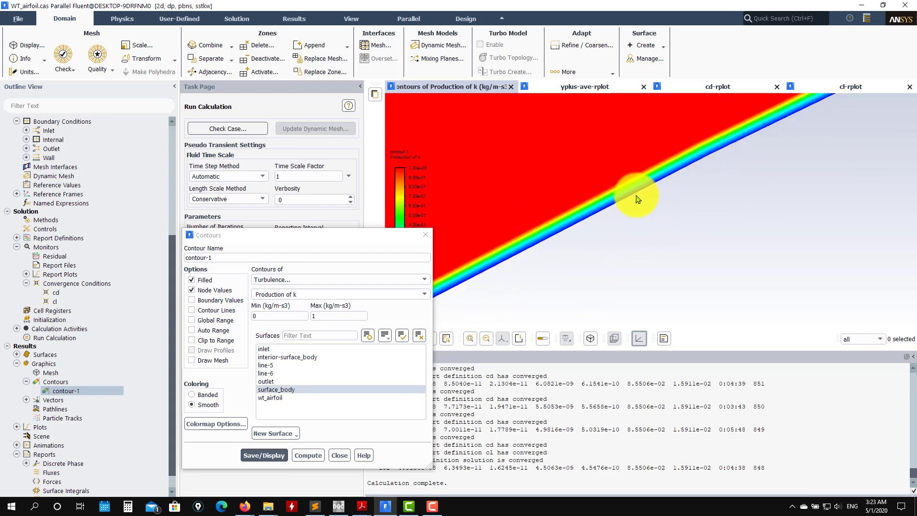
scroll(638, 200, down, 3)
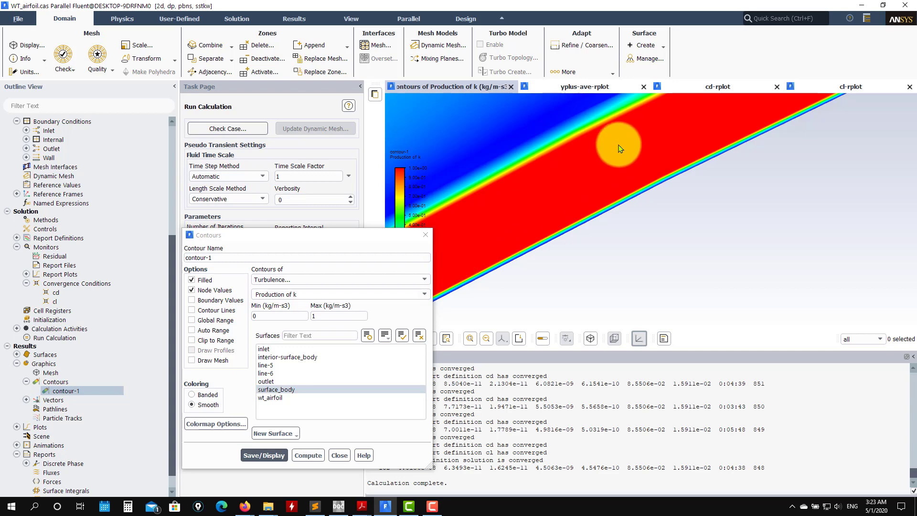
scroll(531, 215, down, 4)
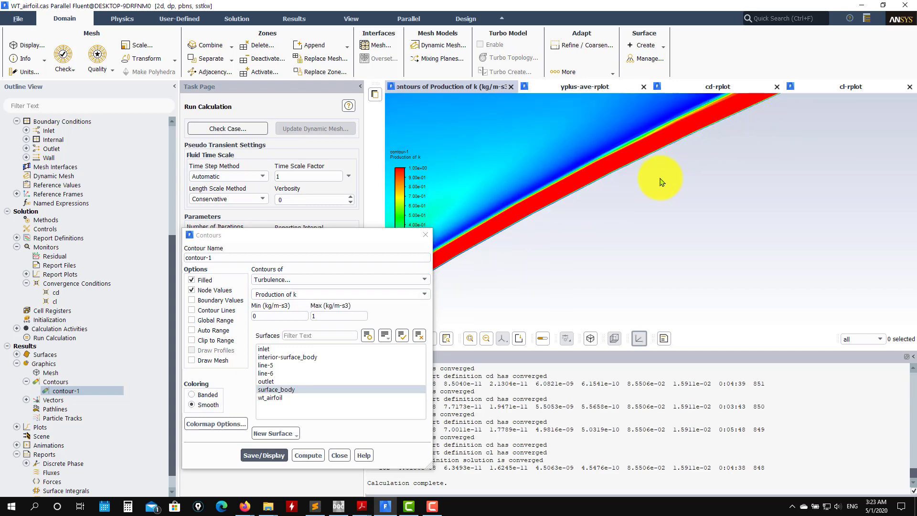
scroll(625, 239, down, 4)
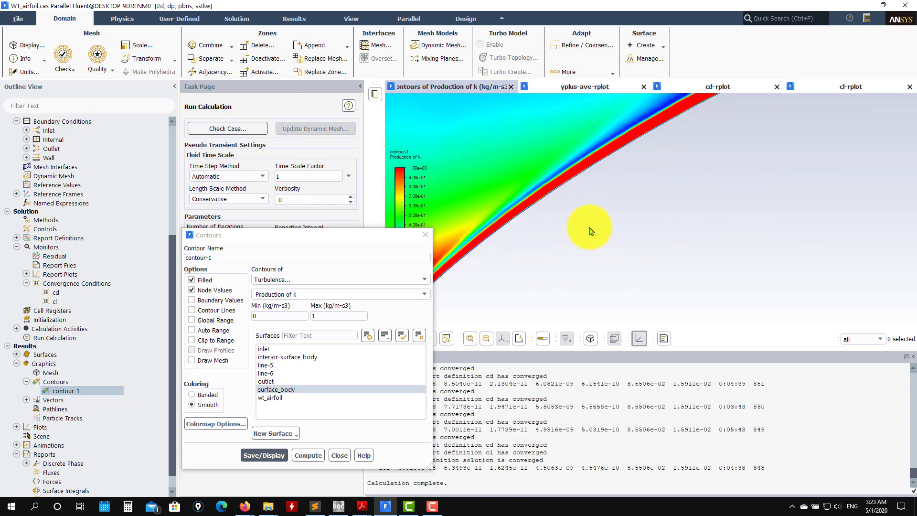
scroll(524, 263, down, 3)
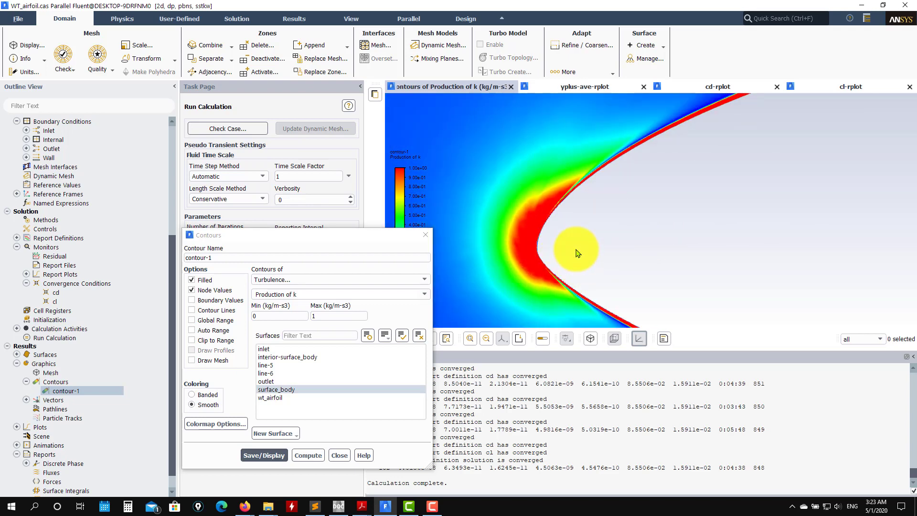
Examine the Production of k contours in the stagnation region ahead of the leading edge and close the contour settings
scroll(516, 229, up, 3)
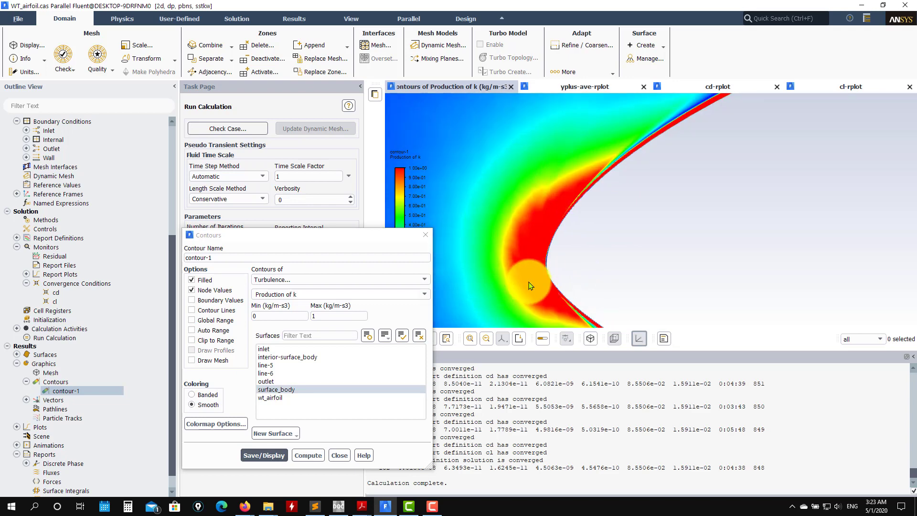
scroll(531, 284, down, 3)
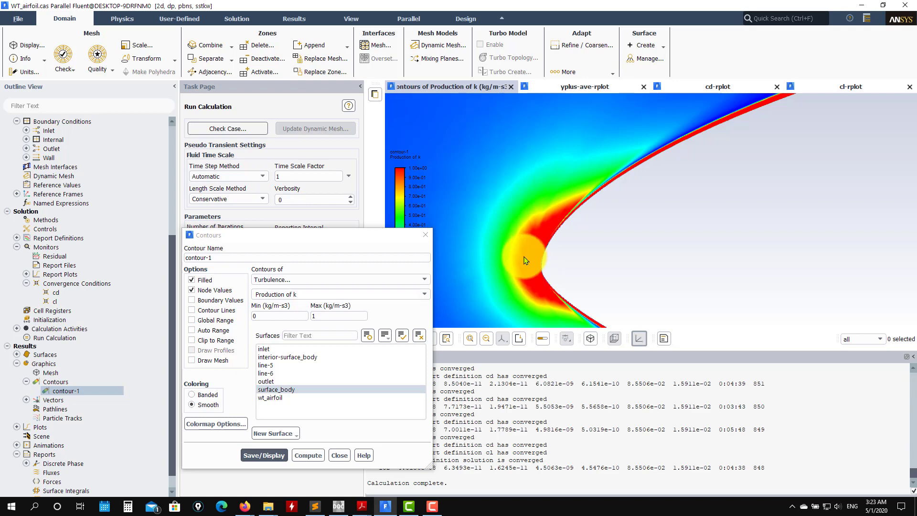
scroll(525, 260, up, 2)
scroll(526, 260, up, 2)
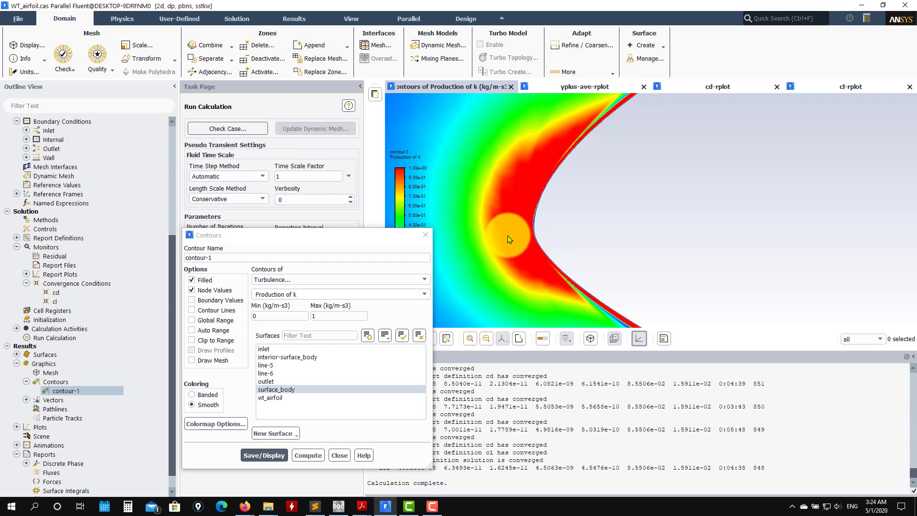
scroll(511, 177, down, 3)
scroll(524, 193, down, 2)
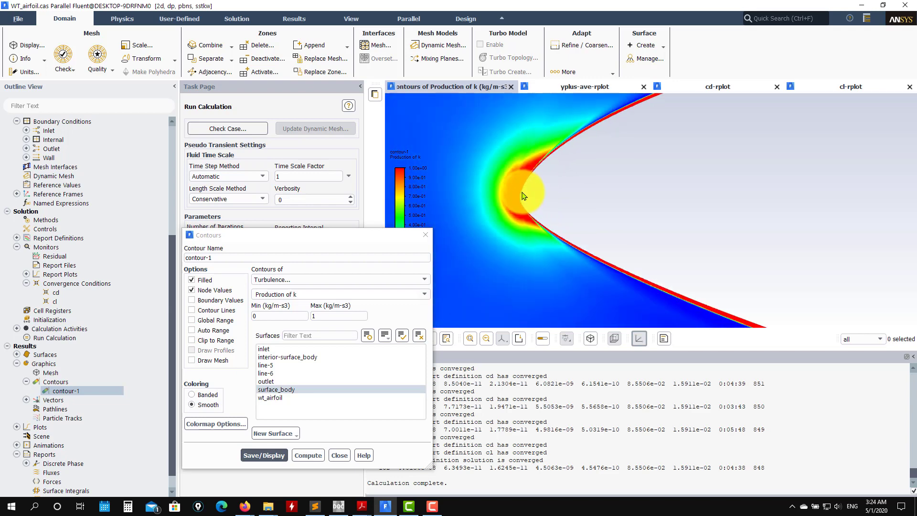
scroll(499, 195, up, 4)
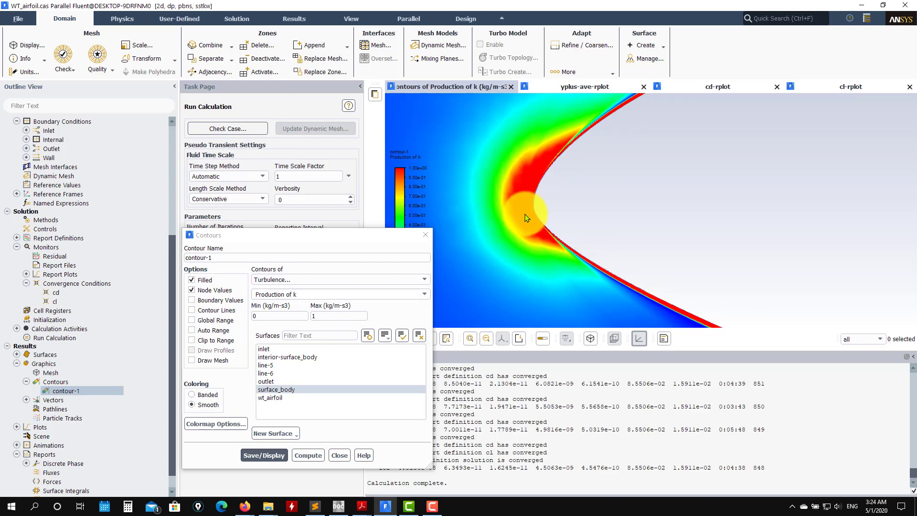
click(344, 455)
Apply the SST k-omega viscous model with Production Kato-Launder and Production Limiter enabled
drag(173, 260, 173, 133)
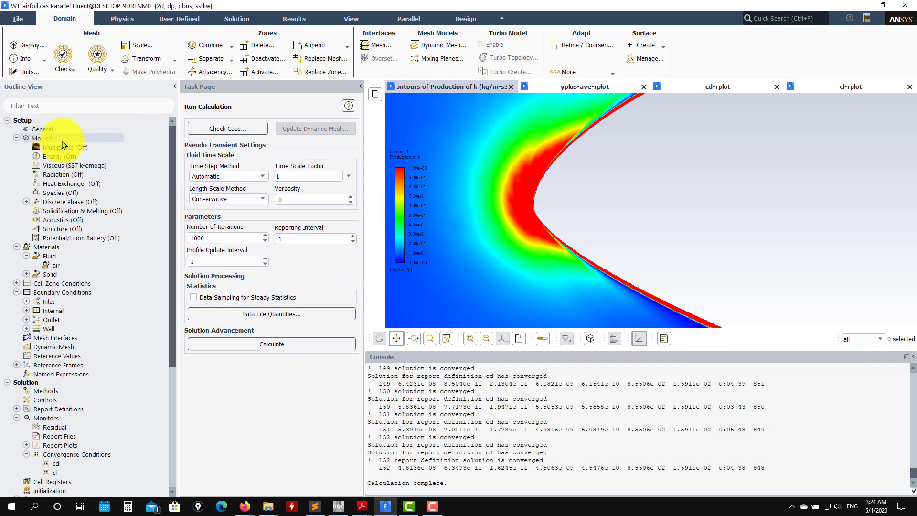
double_click(76, 166)
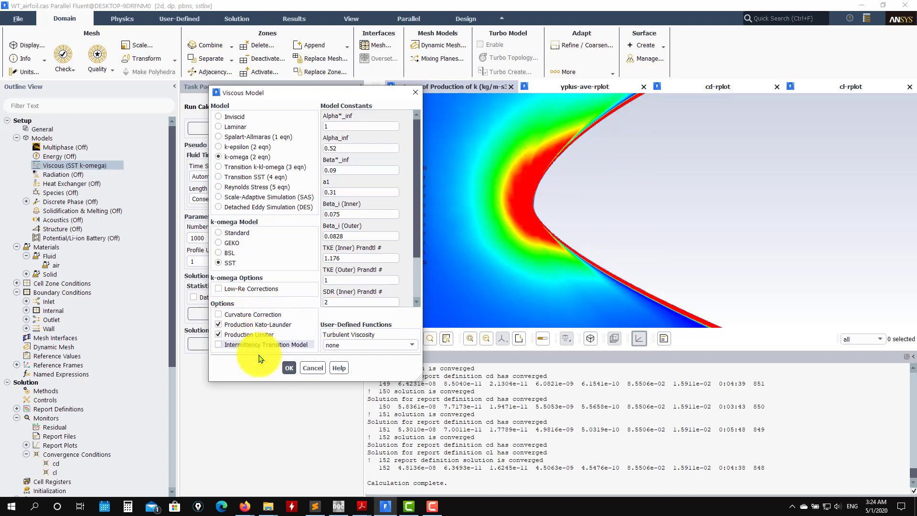
click(289, 369)
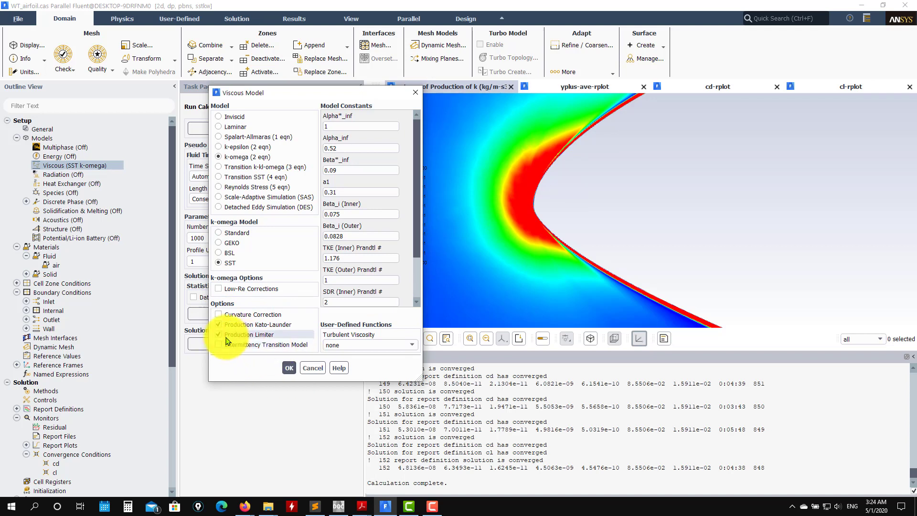
click(289, 368)
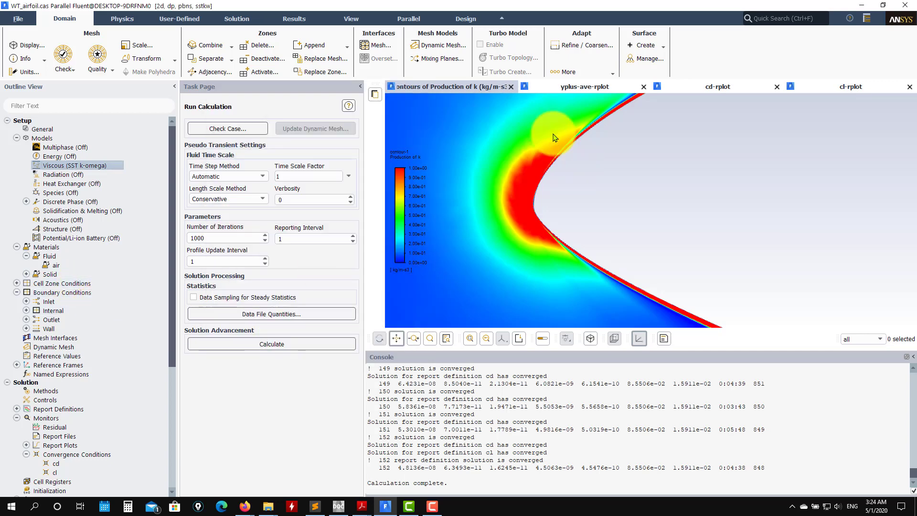
Save the leading-edge view of the Production of k contours as a color JPEG picture named WT_airfoil.jpg
drag(595, 218, 619, 224)
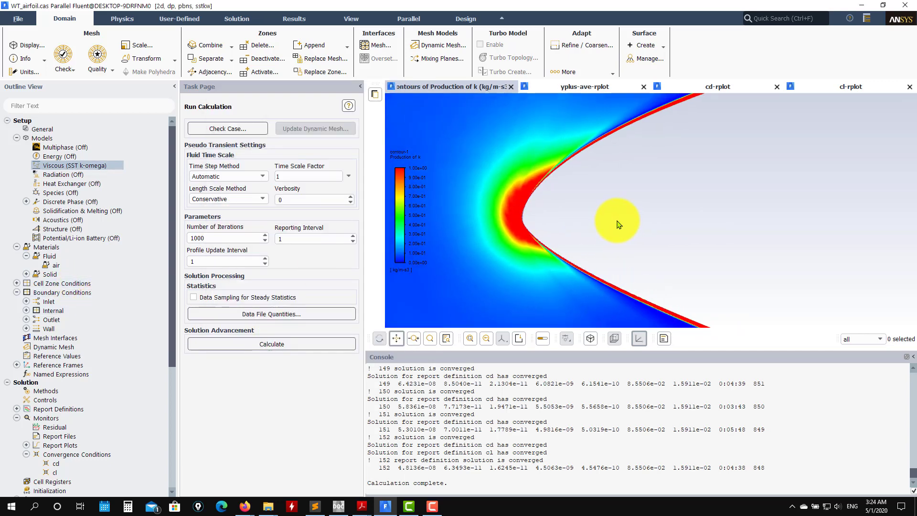
right_click(622, 215)
click(655, 233)
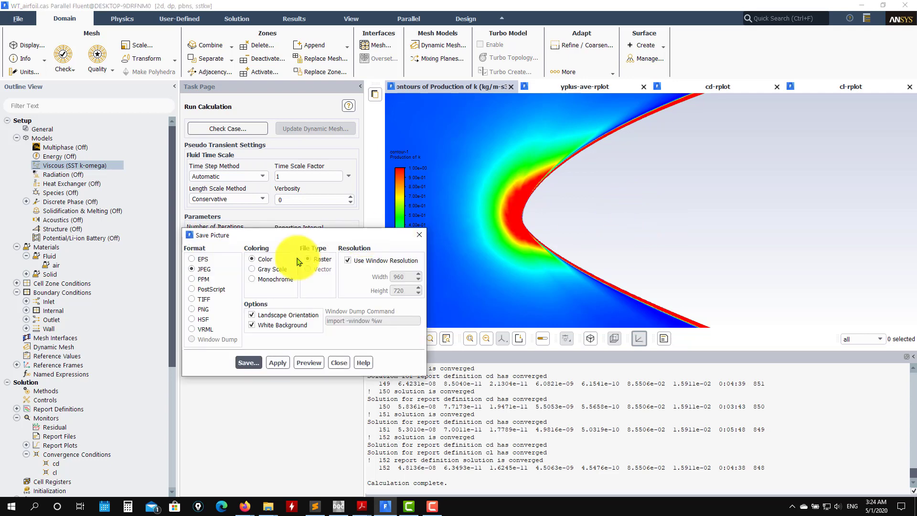
click(248, 363)
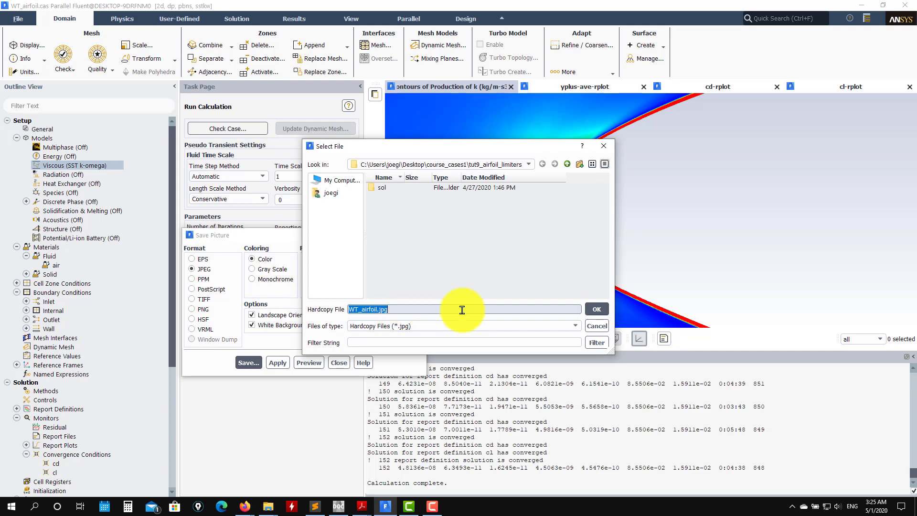
click(595, 310)
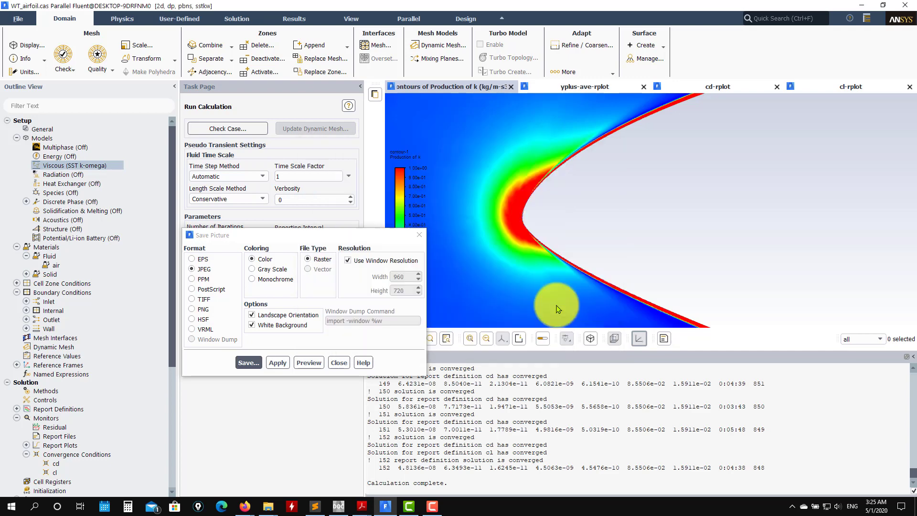
click(338, 364)
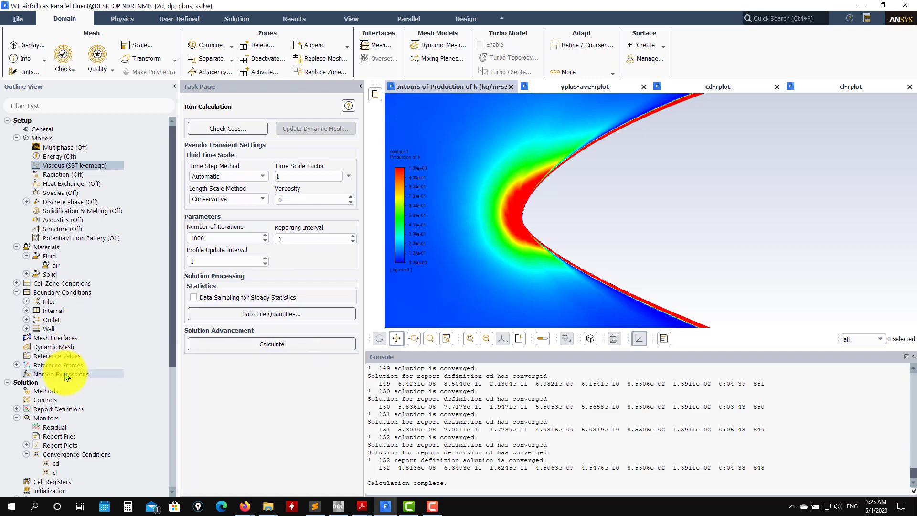
Reinitialize the flow solution using Standard Initialization relative to the cell zone
scroll(71, 400, down, 6)
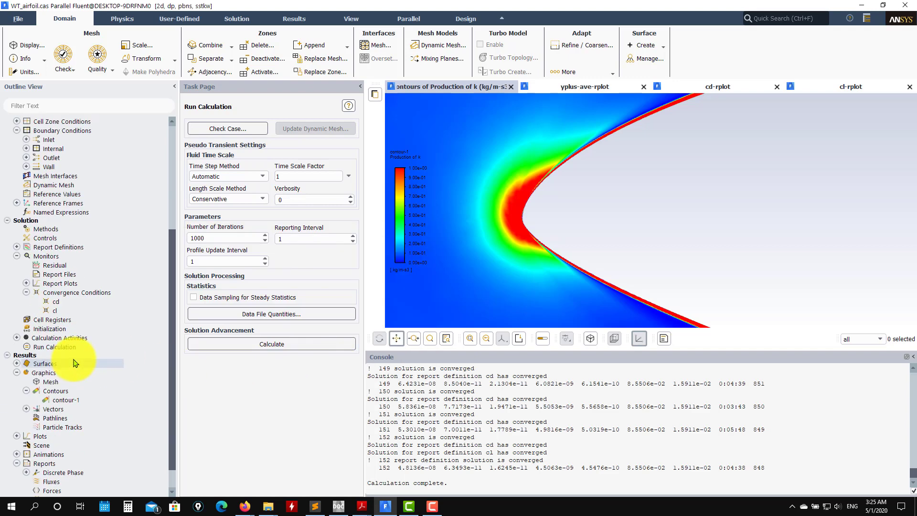
click(52, 330)
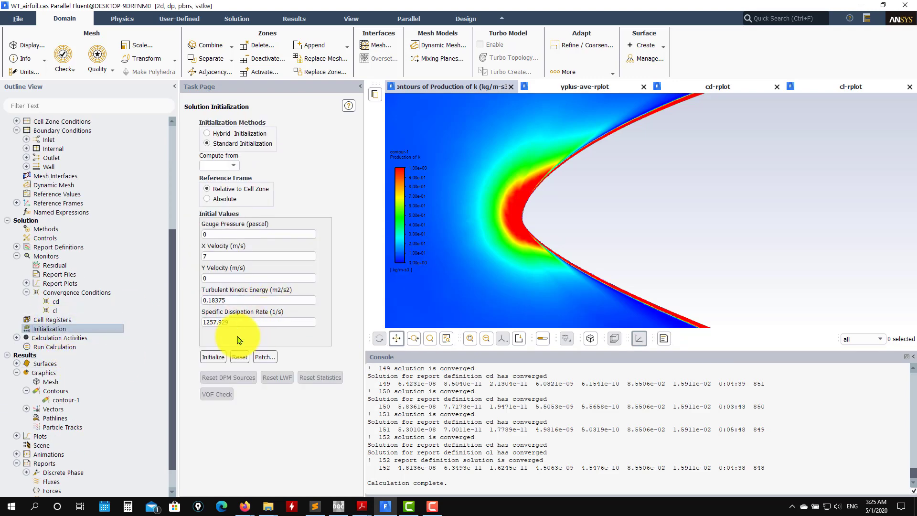
click(214, 358)
click(549, 269)
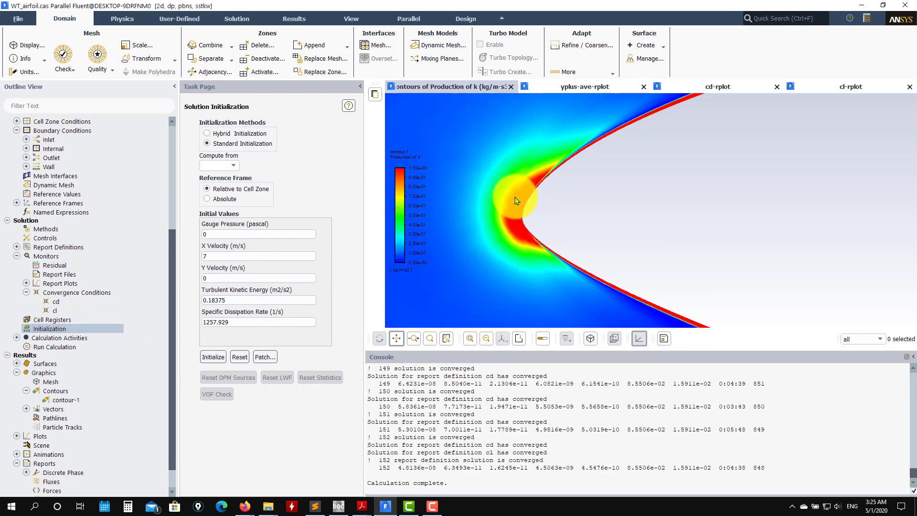
Run the calculation with 1000 iterations requested and dismiss the completion notice
click(57, 349)
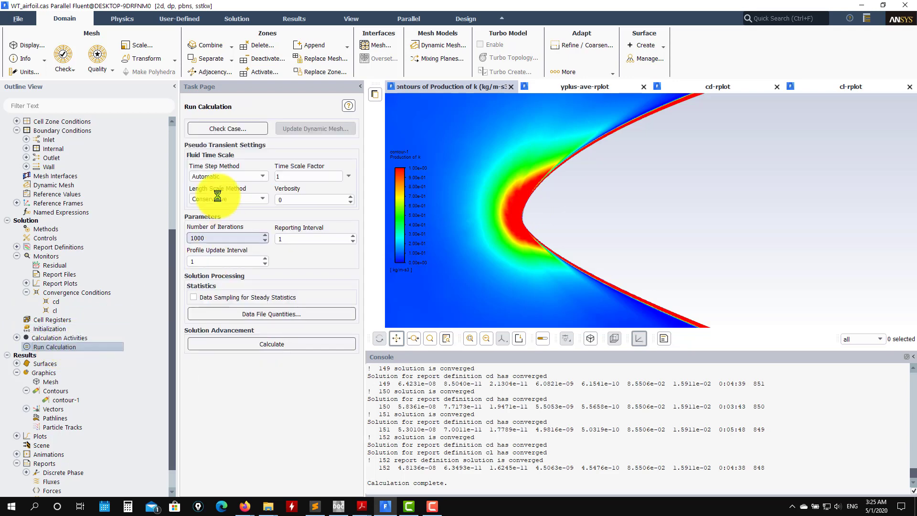
click(251, 350)
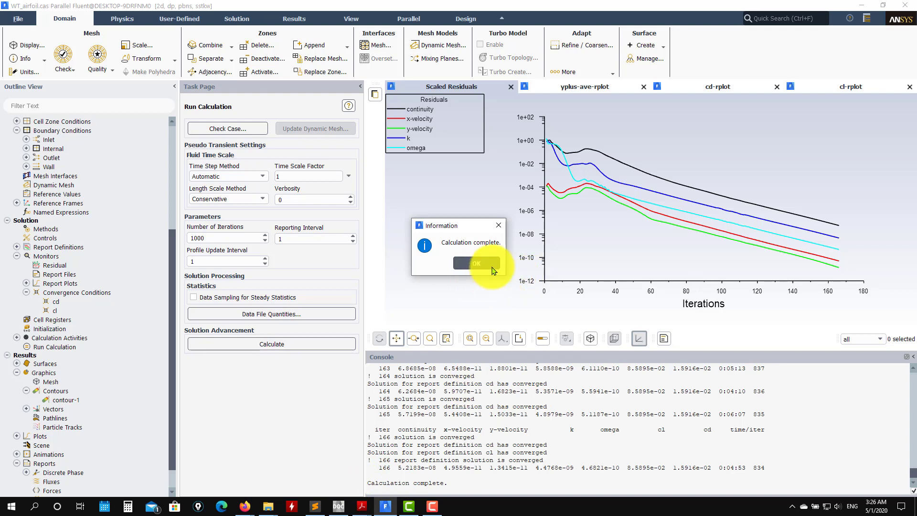
click(471, 264)
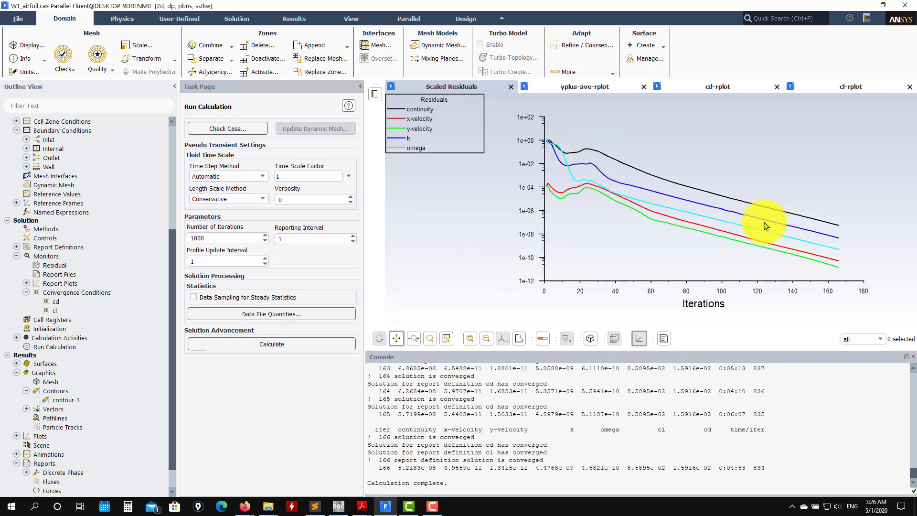
Review the average y-plus, cd and cl convergence plots and check the final cl and cd values in the console
click(564, 86)
click(714, 87)
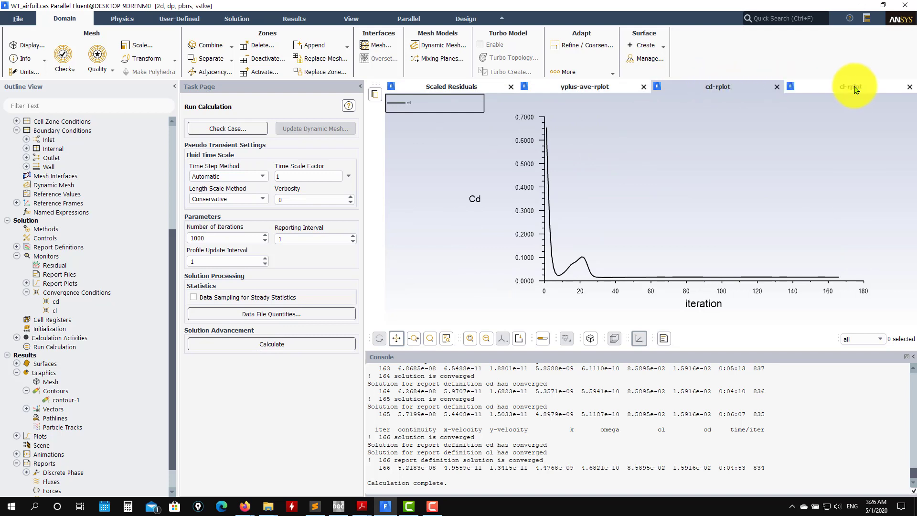
click(858, 89)
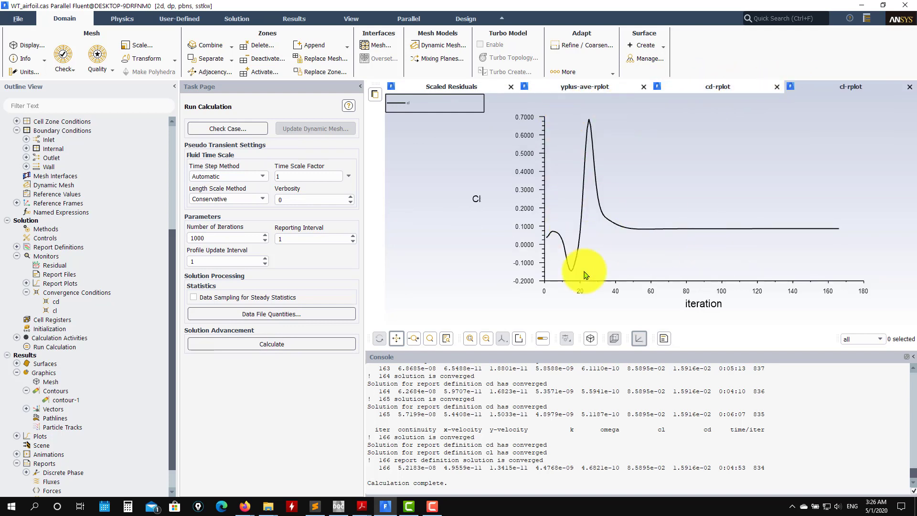
click(708, 89)
click(573, 94)
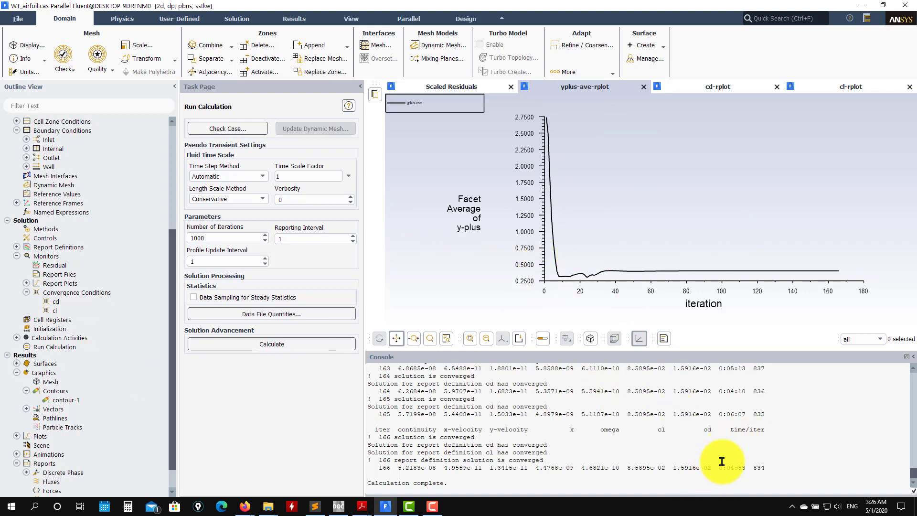
drag(719, 466, 629, 469)
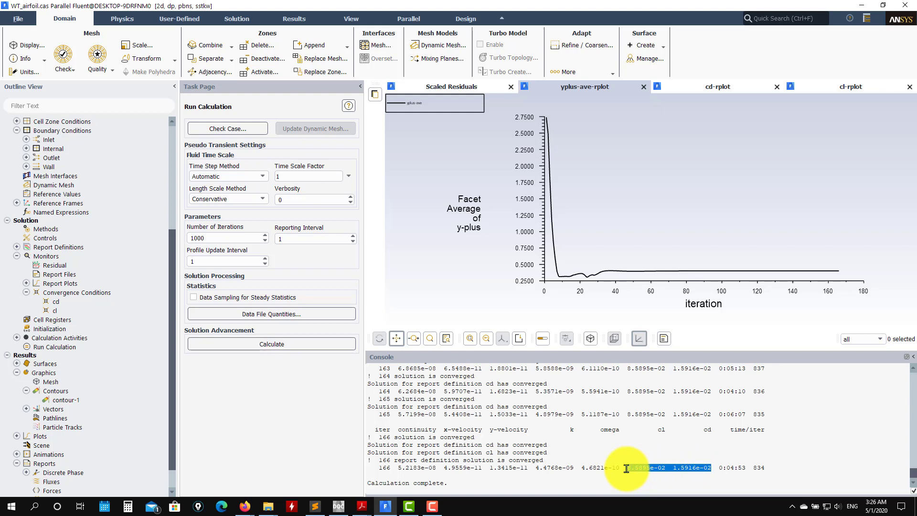
click(673, 451)
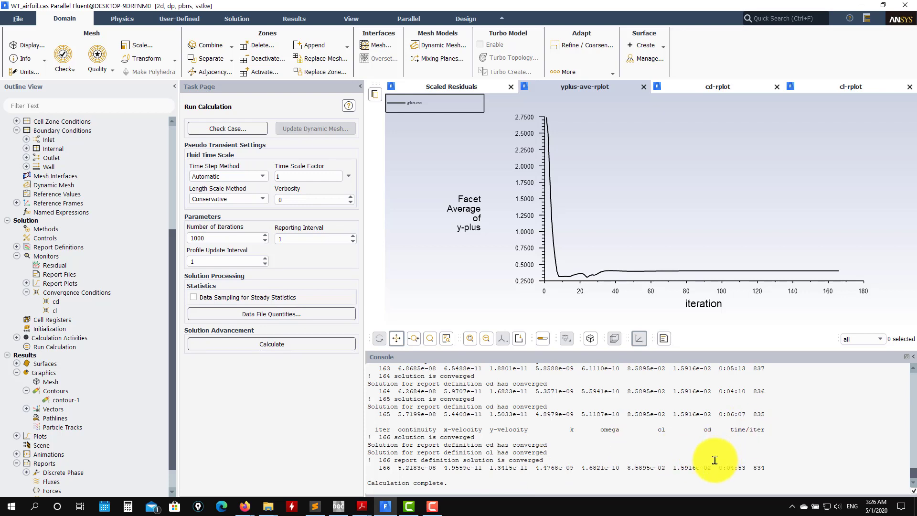
Change contour-1 to Velocity Magnitude and display it on surface_body
double_click(69, 401)
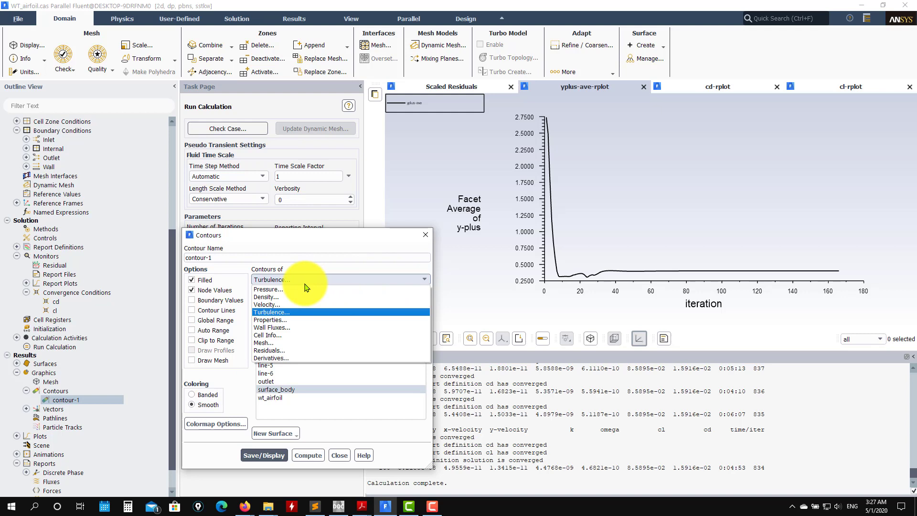
click(272, 304)
click(264, 455)
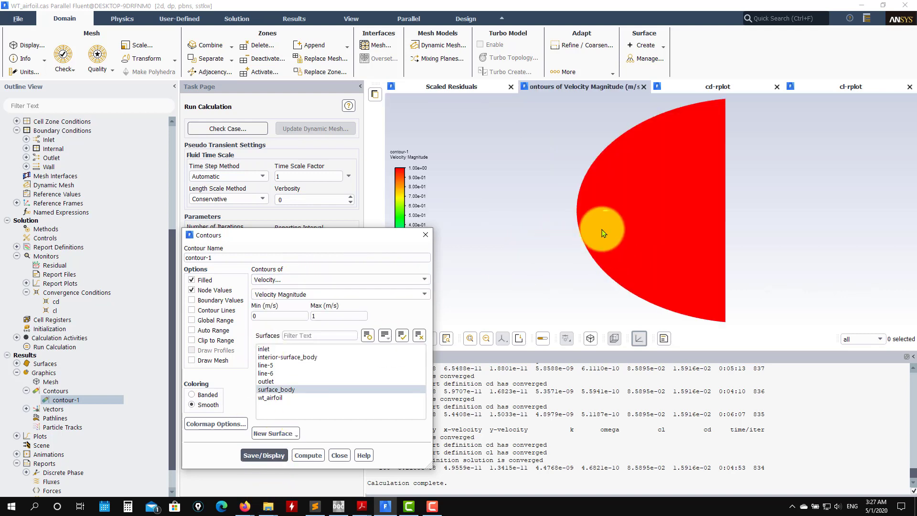
Enable Auto Range for the Velocity Magnitude contour, redisplay it and inspect the airfoil's leading edge
scroll(603, 223, up, 5)
double_click(261, 317)
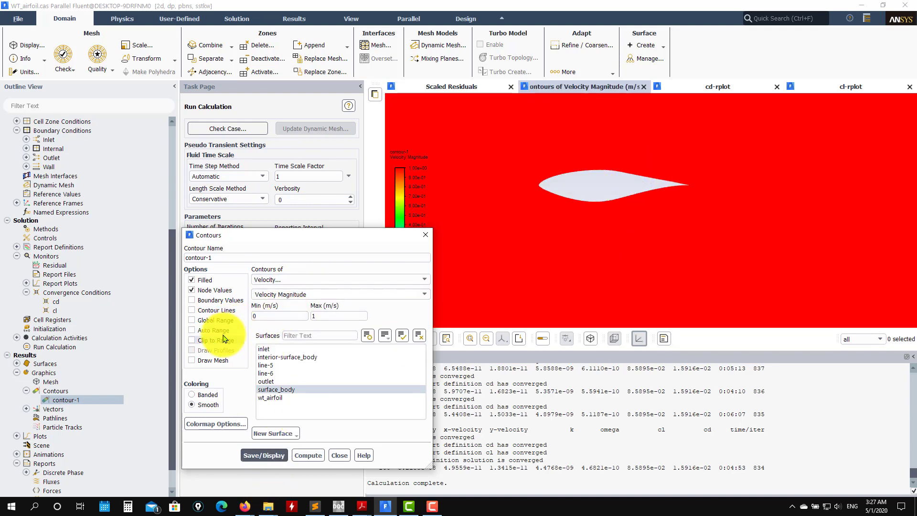
click(258, 454)
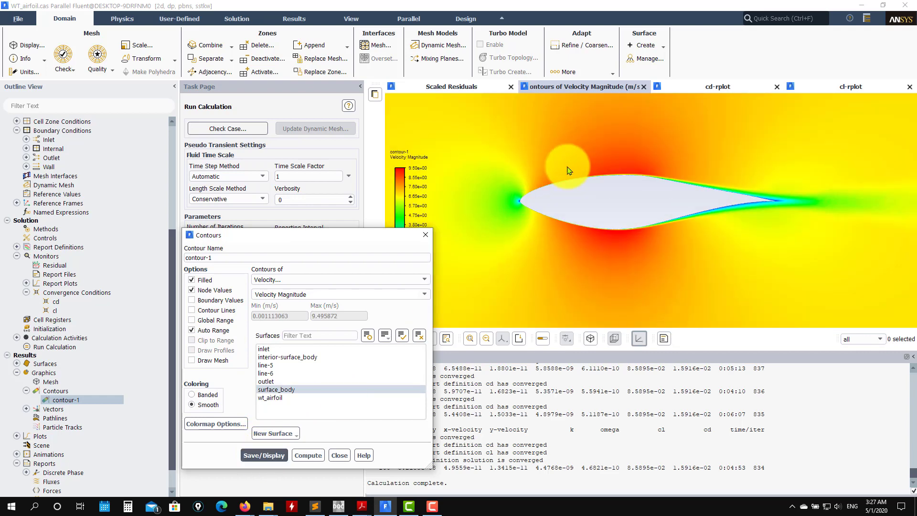
scroll(812, 199, up, 5)
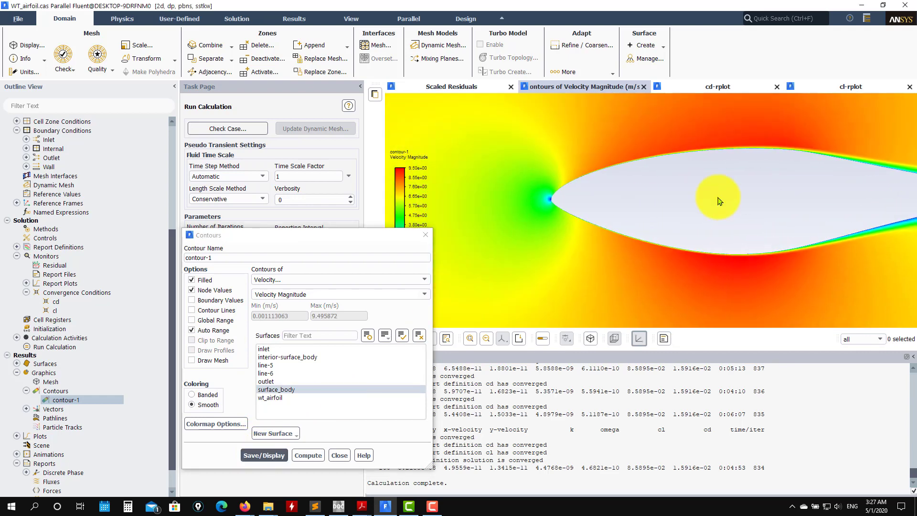
scroll(537, 188, up, 2)
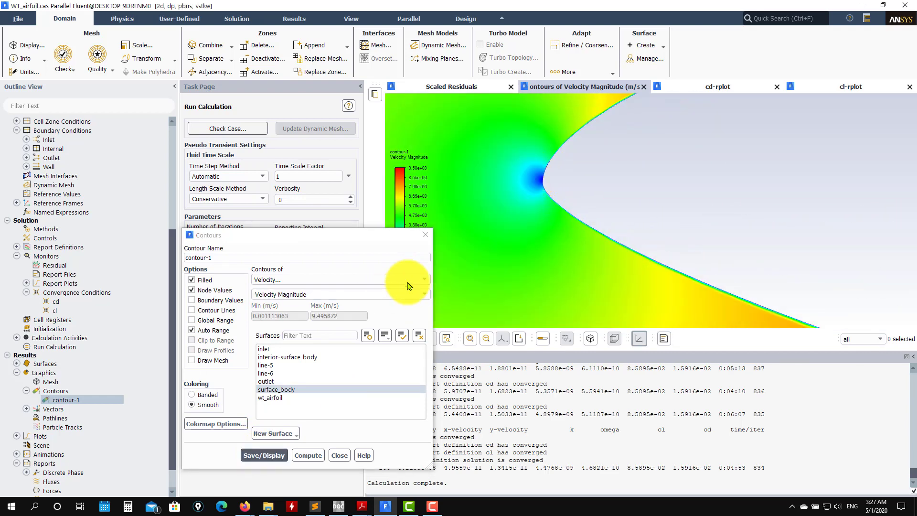
Change contour-1 to Static Pressure, display it on surface_body and view the whole airfoil
click(423, 283)
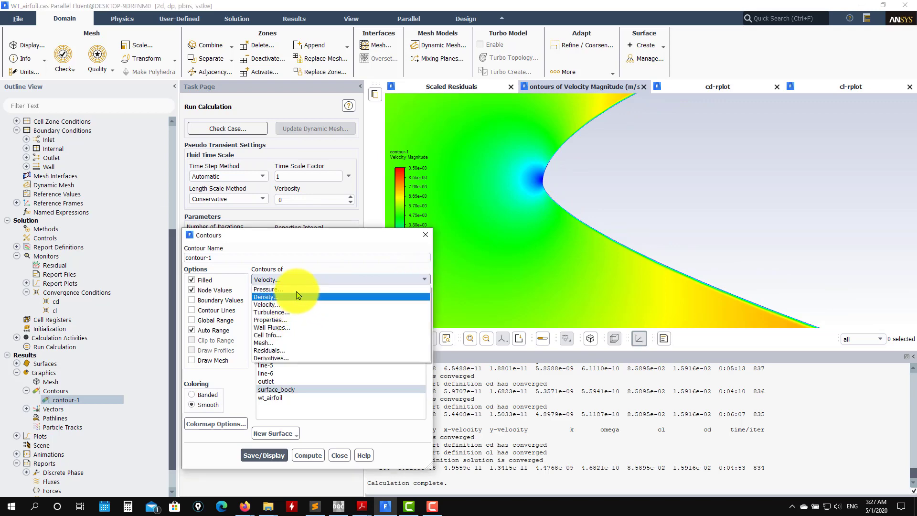
click(292, 264)
click(263, 455)
scroll(845, 235, down, 4)
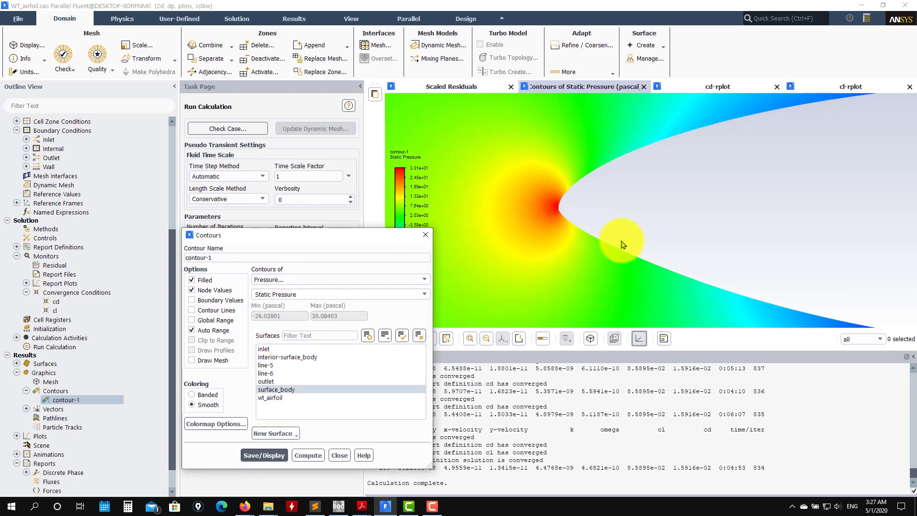
drag(845, 235, 602, 248)
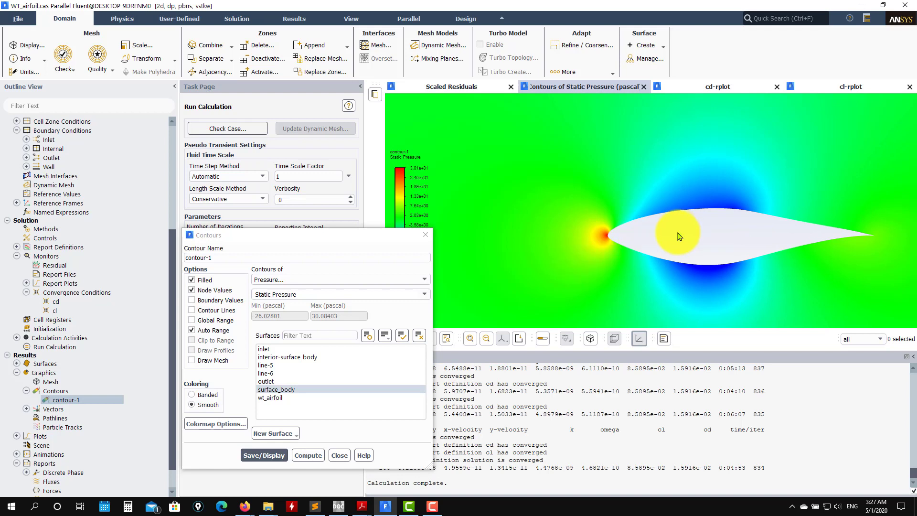
Change contour-1 to the turbulence variable Production of k and display it on surface_body
click(413, 281)
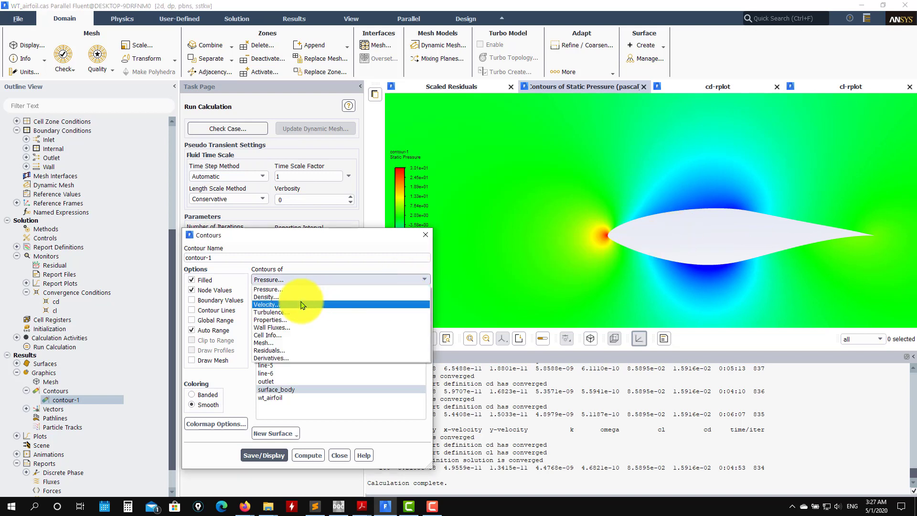
click(280, 313)
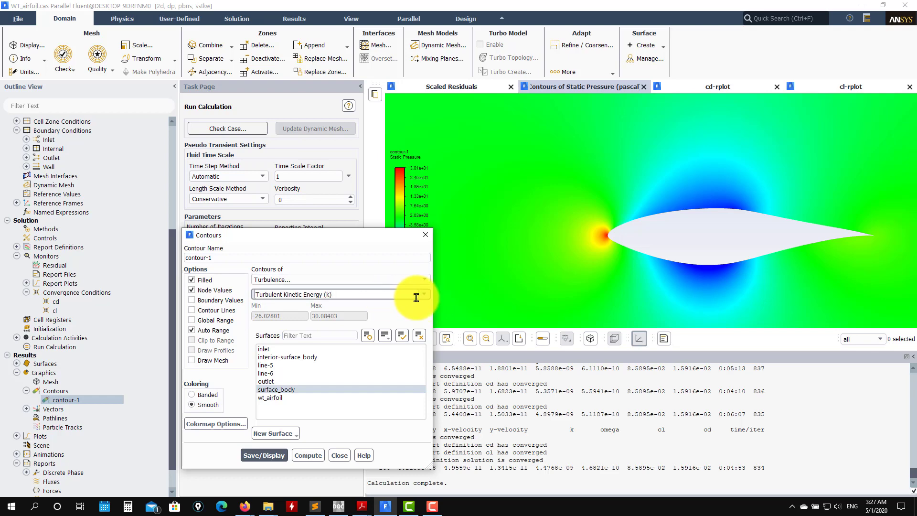
click(424, 294)
click(286, 327)
click(264, 457)
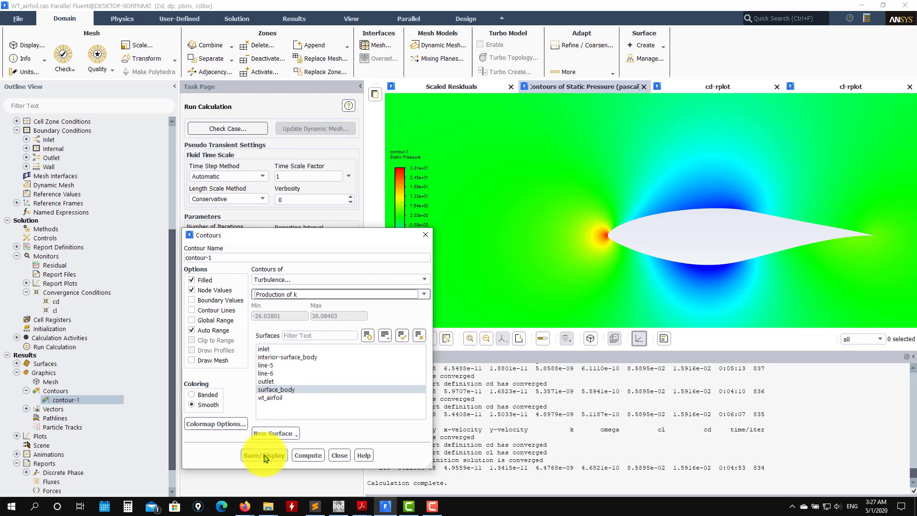
Turn off Auto Range, set the Production of k range from 0 to 1, and redisplay it around the leading edge
click(212, 330)
double_click(339, 316)
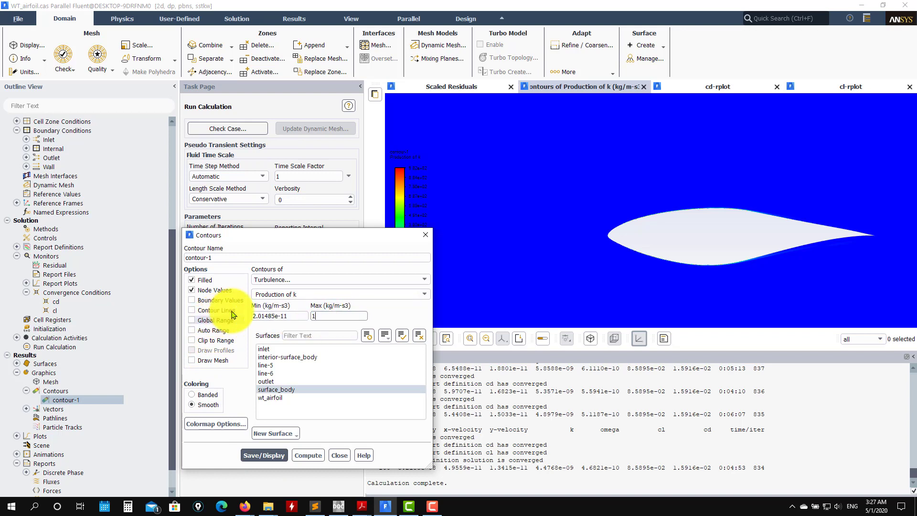
text(1)
double_click(296, 316)
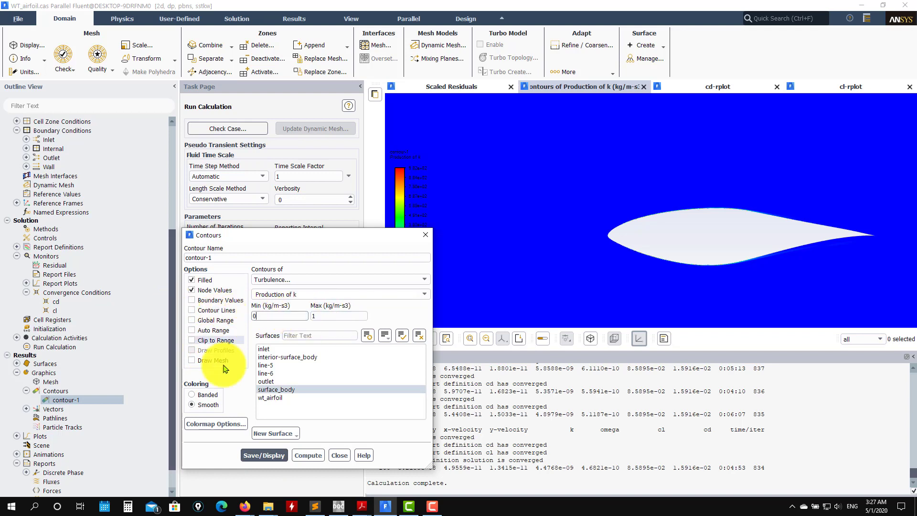
text(0)
click(264, 455)
scroll(590, 237, up, 6)
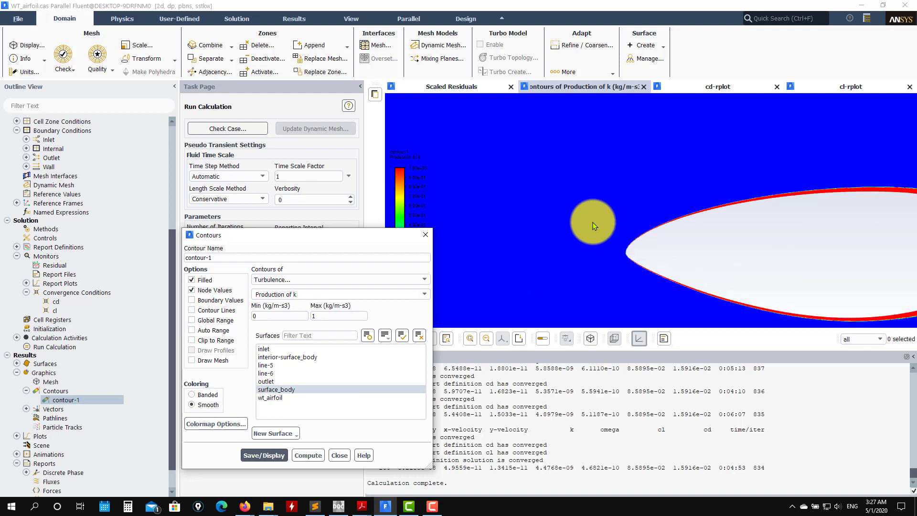
scroll(617, 240, up, 4)
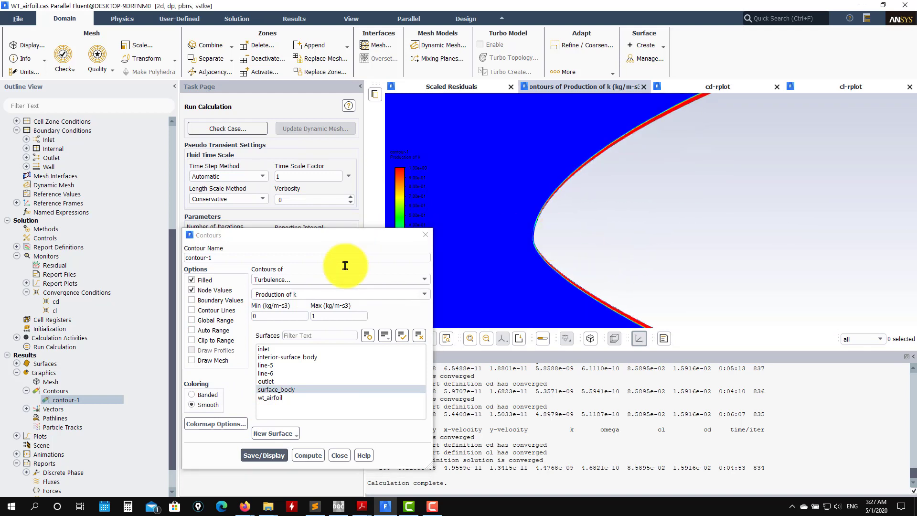
Open WT_airfoil.jpg from the tut9_airfoil_limiters folder in File Explorer and place the image beside the Fluent contour
mouse_move(267, 504)
click(311, 467)
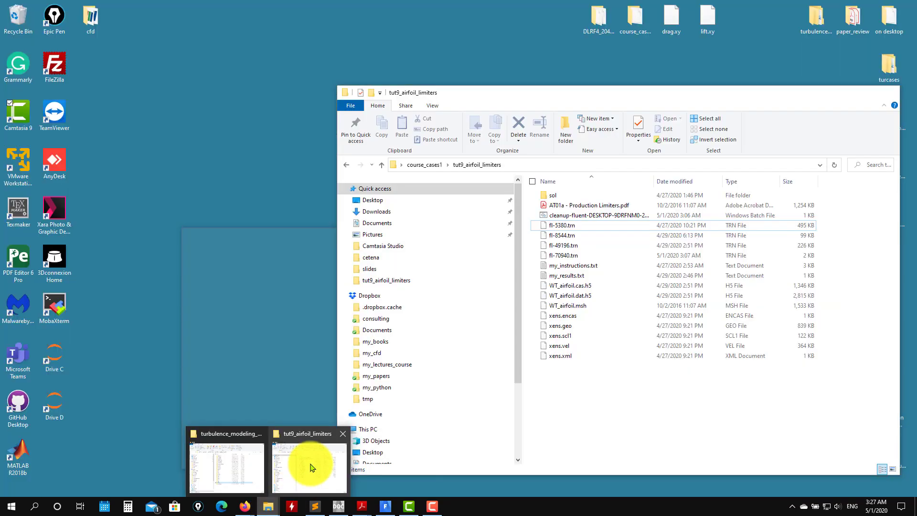
click(310, 467)
double_click(569, 305)
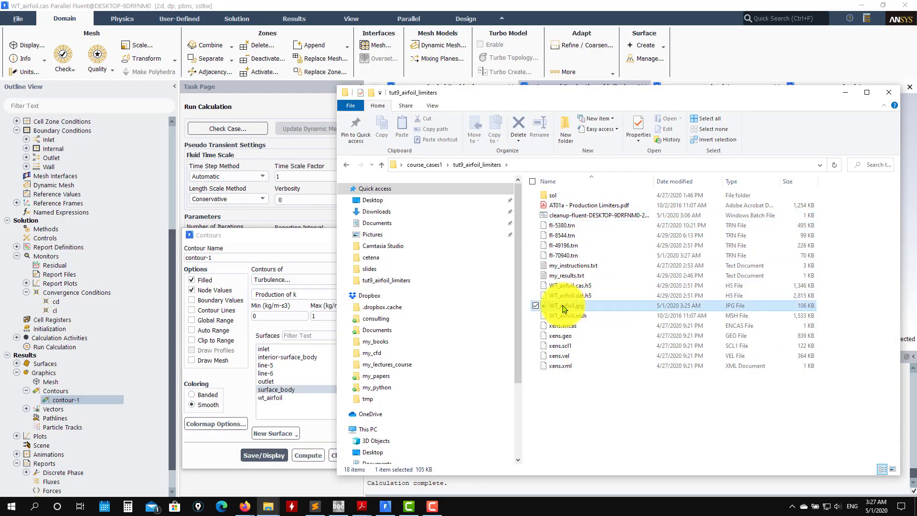
click(846, 93)
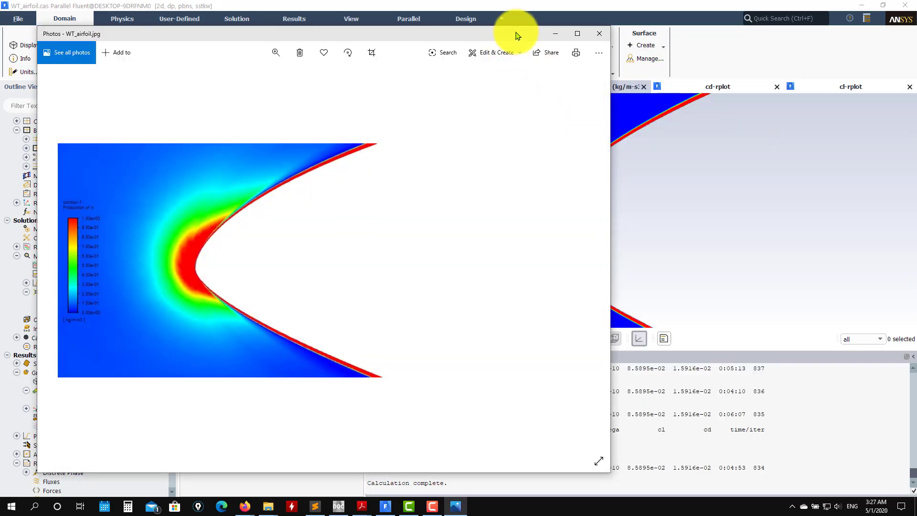
drag(517, 33, 415, 46)
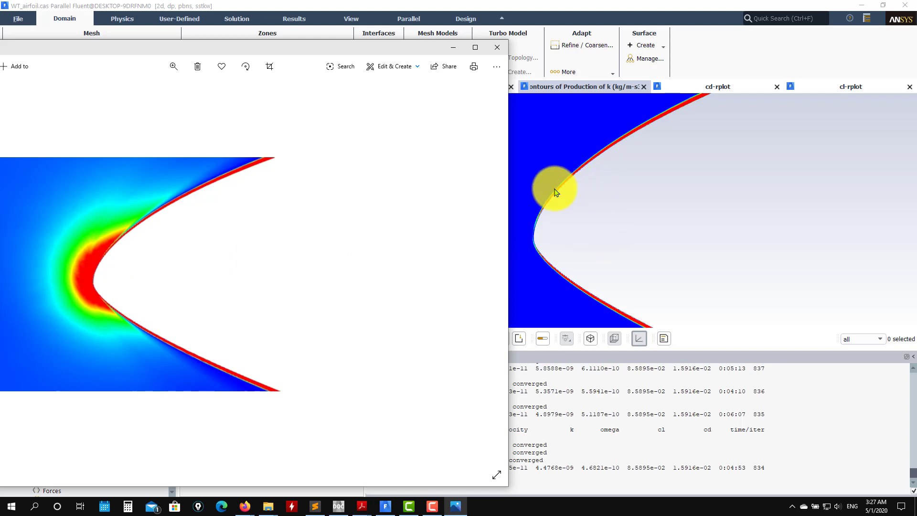
Compare the leading-edge Production of k contour with the saved image, and close the image and the contour settings
scroll(535, 242, up, 5)
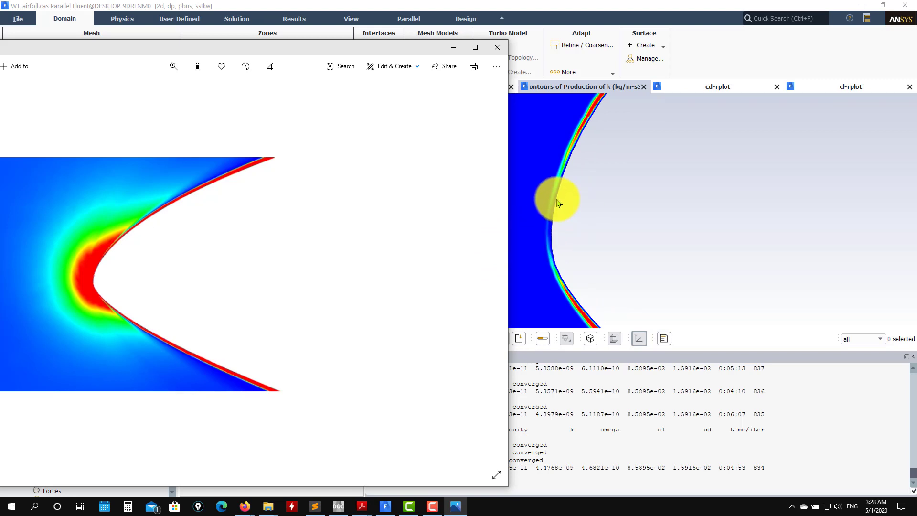
scroll(543, 233, down, 5)
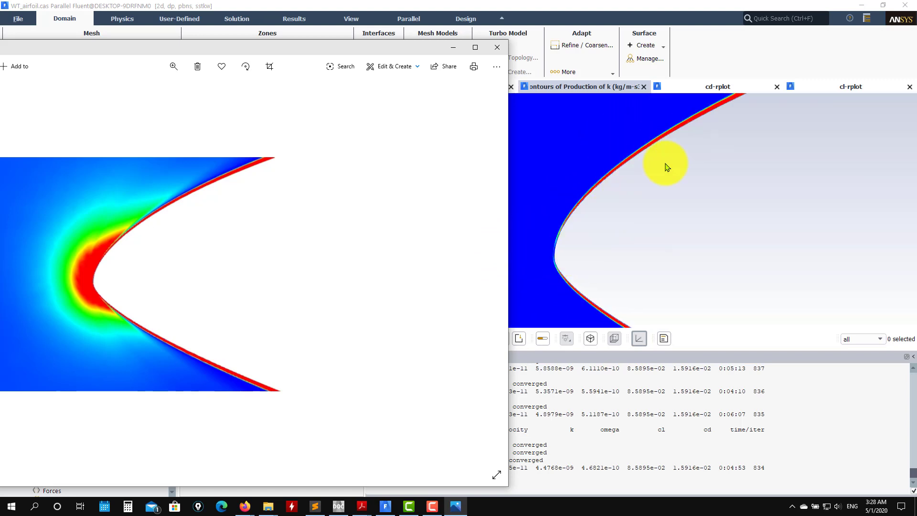
drag(719, 183, 617, 191)
scroll(569, 210, up, 3)
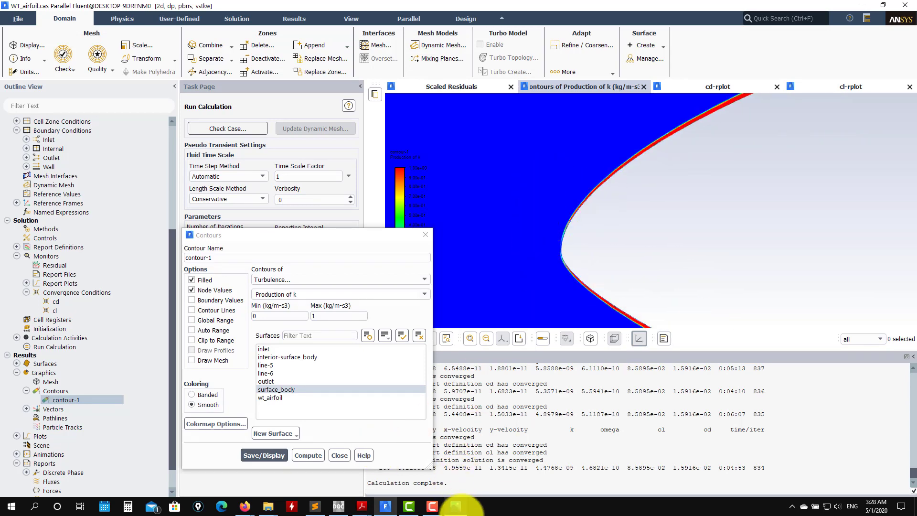
click(456, 506)
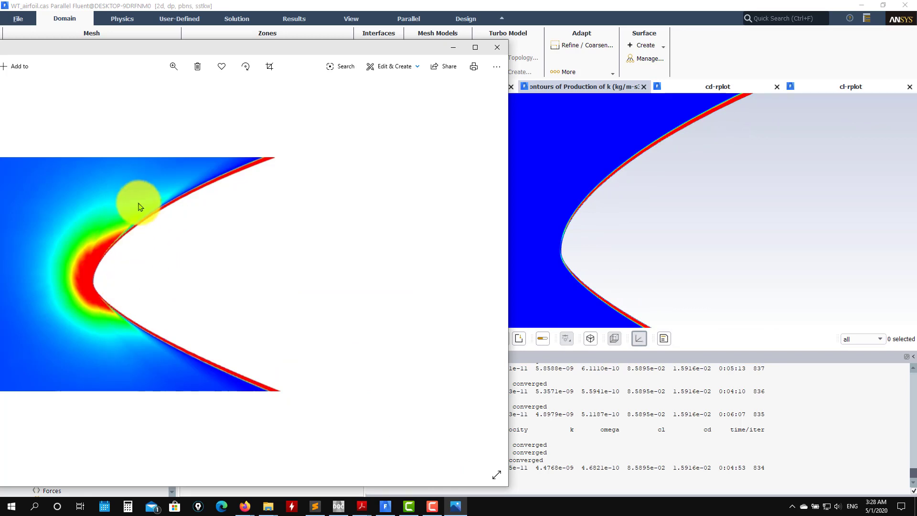
drag(368, 51, 494, 35)
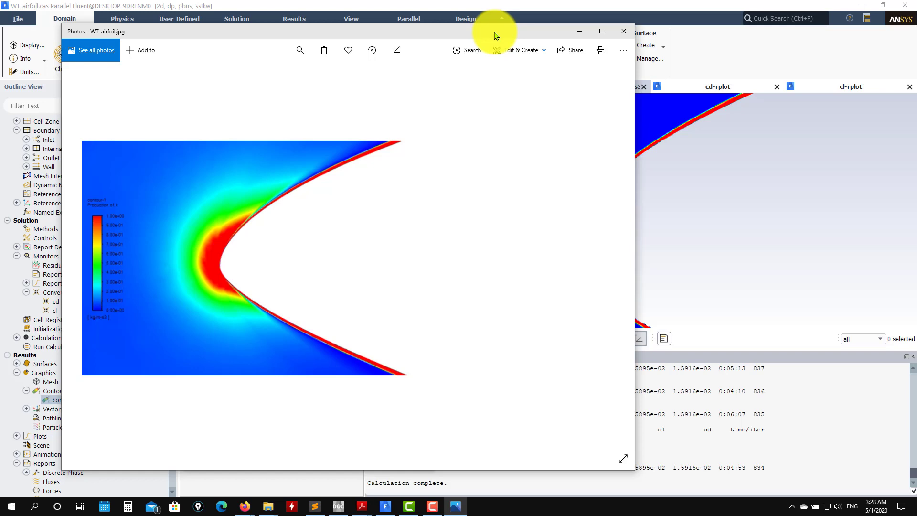
click(623, 32)
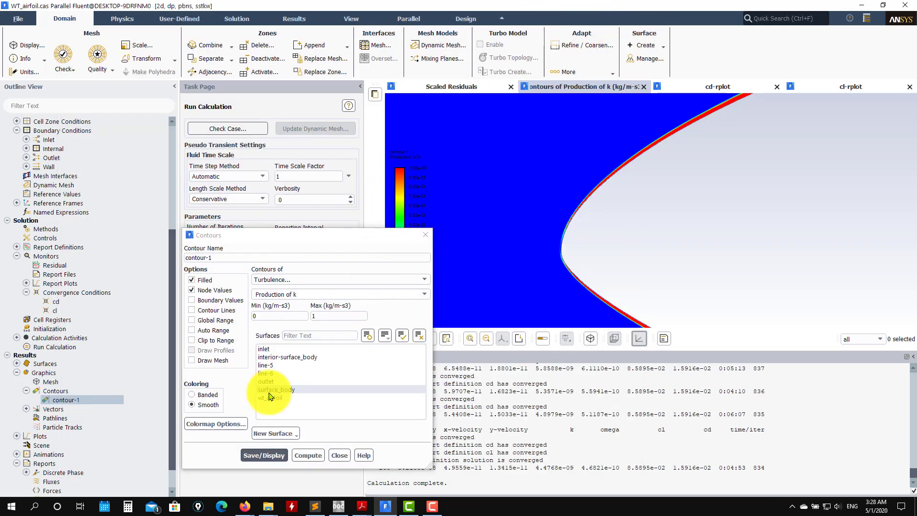
click(341, 455)
Change contour-1 back to Velocity Magnitude, display it with Auto Range enabled and close the contour settings
scroll(641, 246, down, 5)
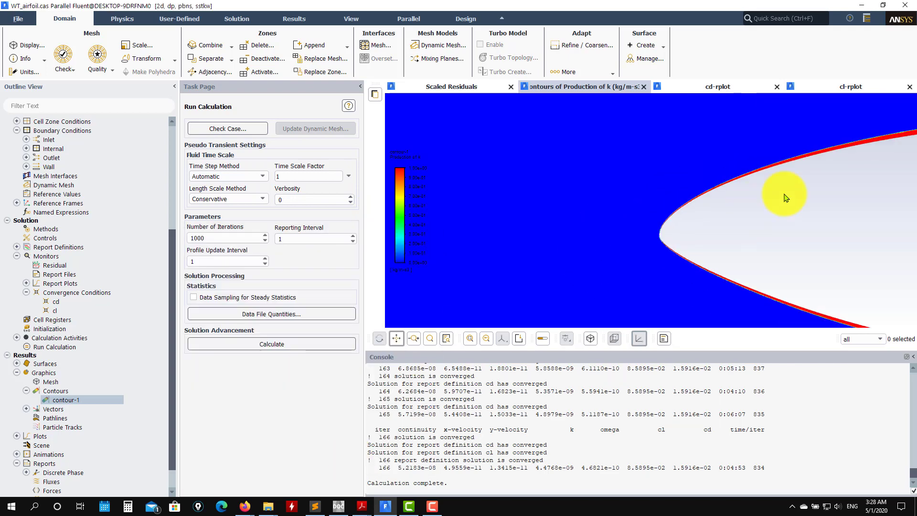
scroll(846, 241, up, 2)
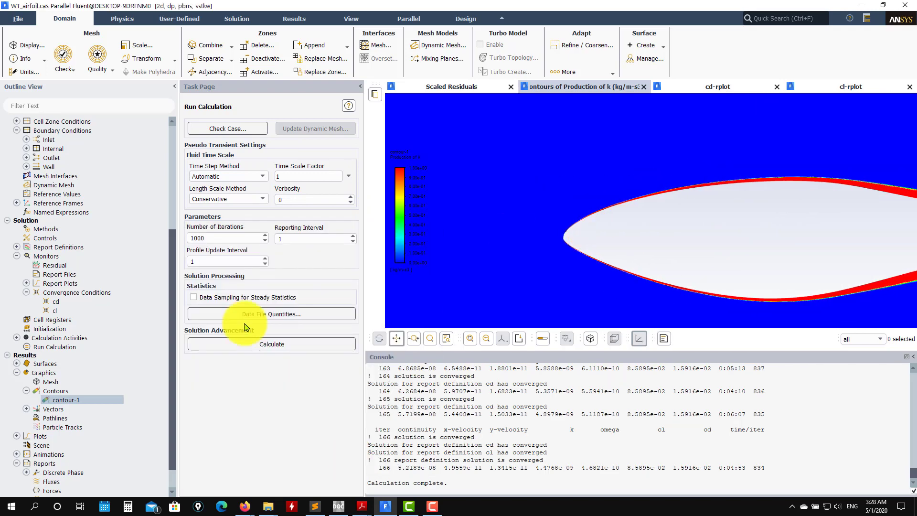
double_click(59, 400)
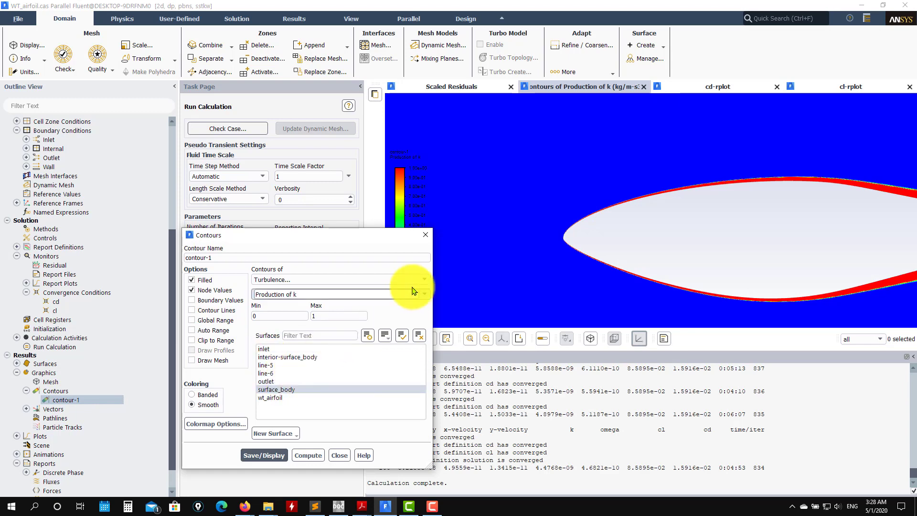
click(424, 280)
click(289, 304)
click(264, 455)
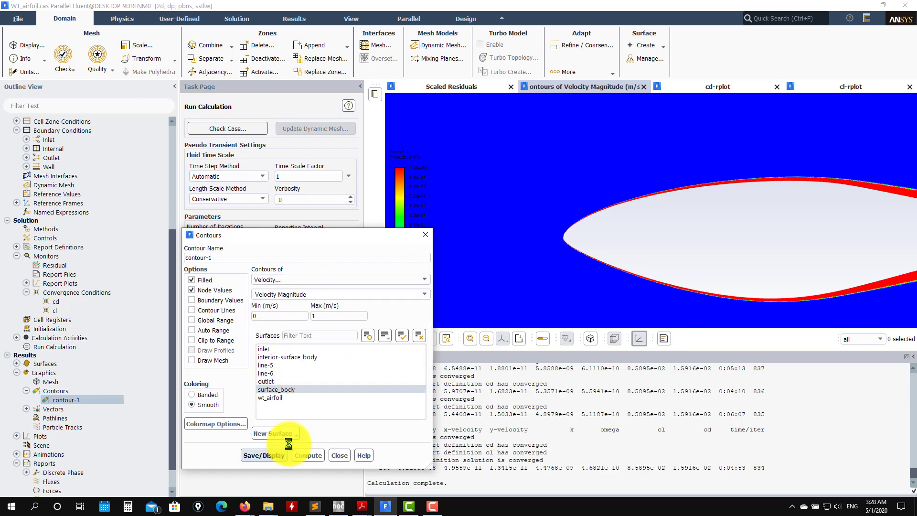
click(194, 330)
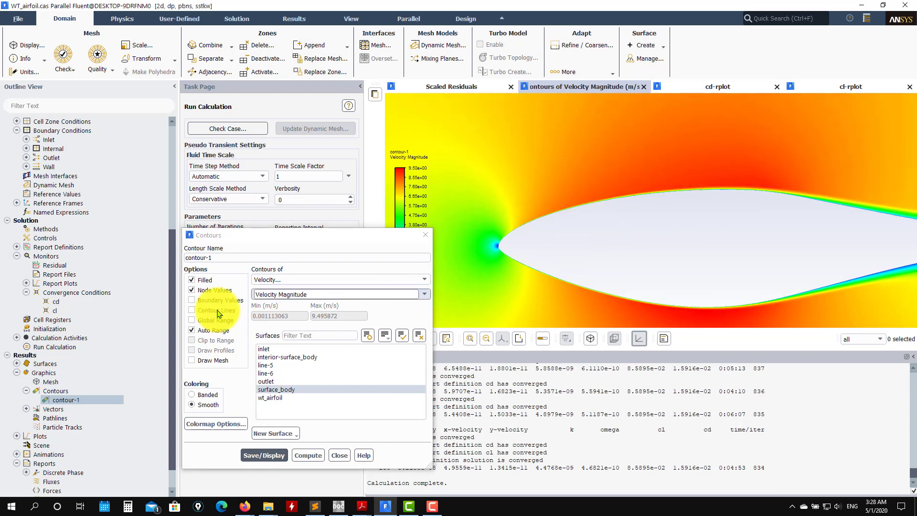
click(339, 455)
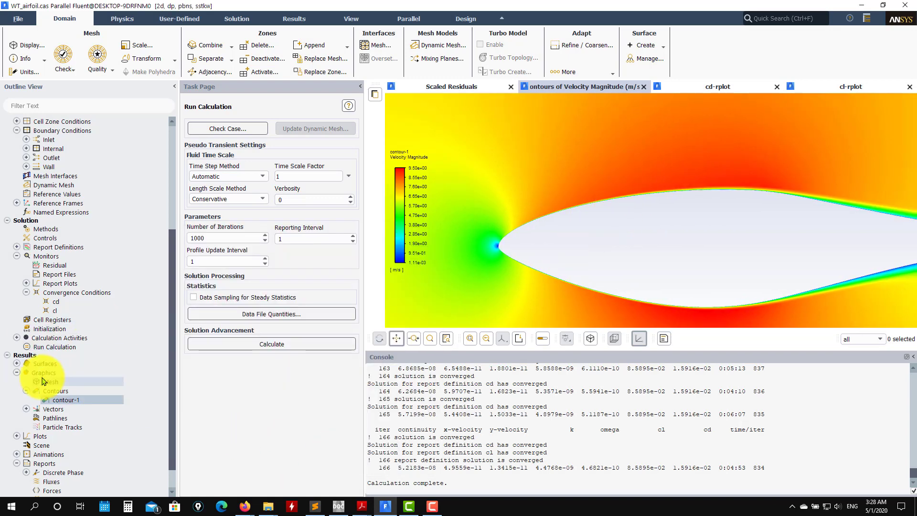
Display line-5 and line-6 together with wt_airfoil in the mesh view and inspect the line on the upper surface
click(16, 364)
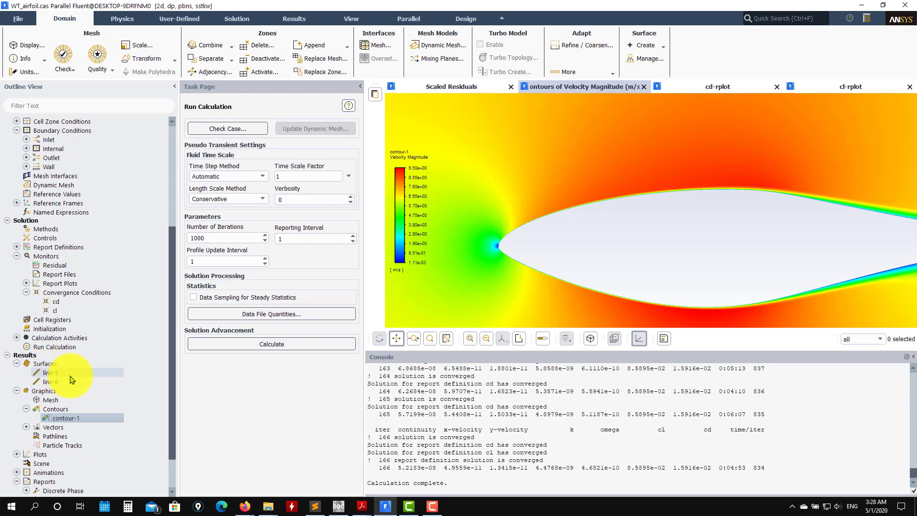
scroll(97, 381, down, 2)
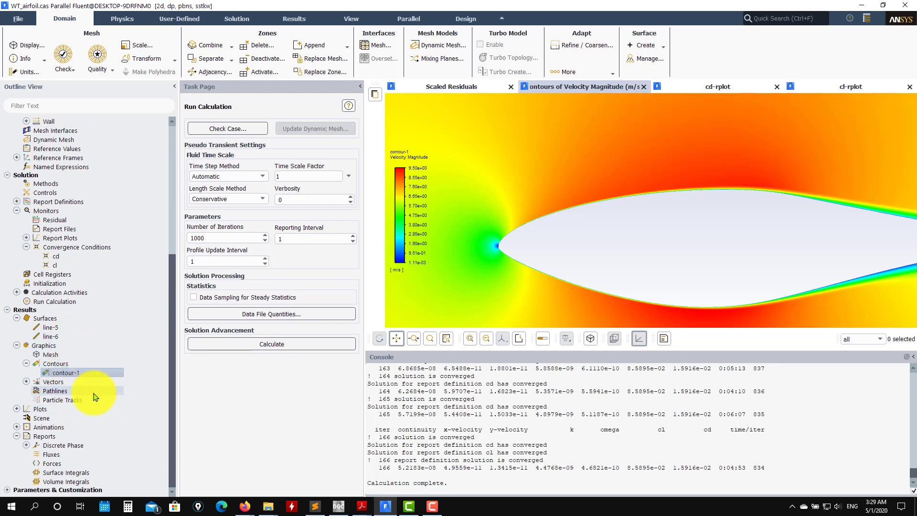
double_click(65, 356)
click(291, 315)
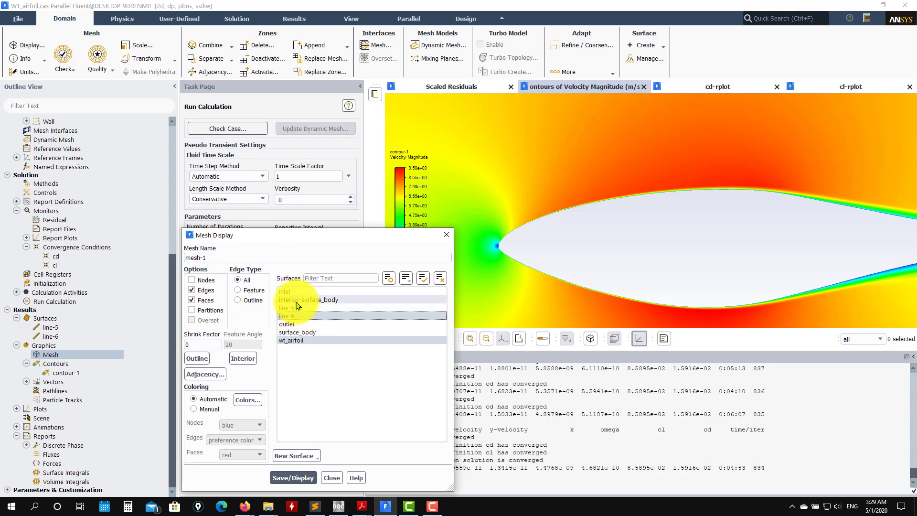
click(292, 307)
click(296, 478)
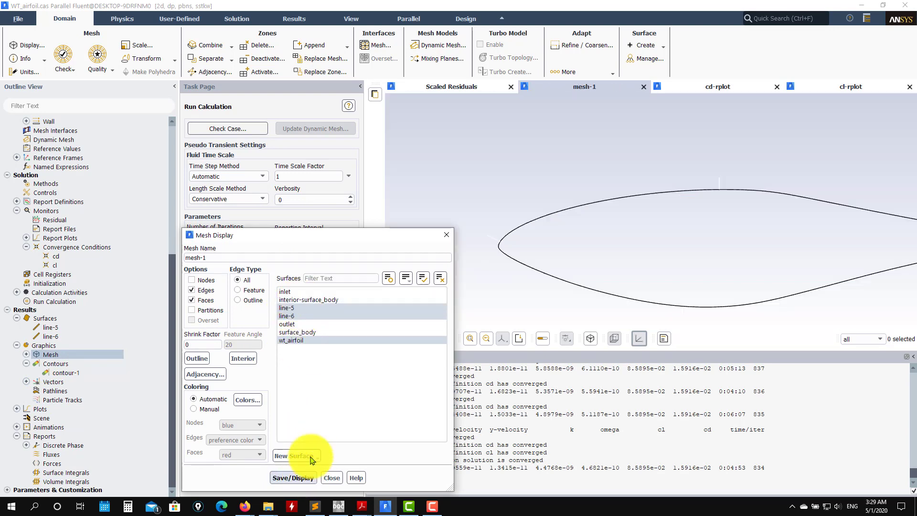
scroll(691, 196, up, 3)
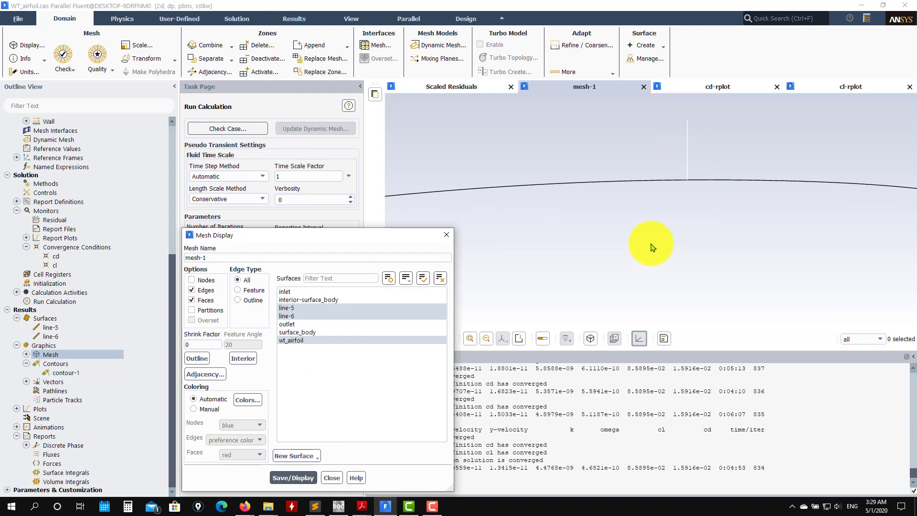
Inspect where the two sampling lines meet the airfoil's leading edge and upper surface, and close the mesh display settings
scroll(652, 248, down, 5)
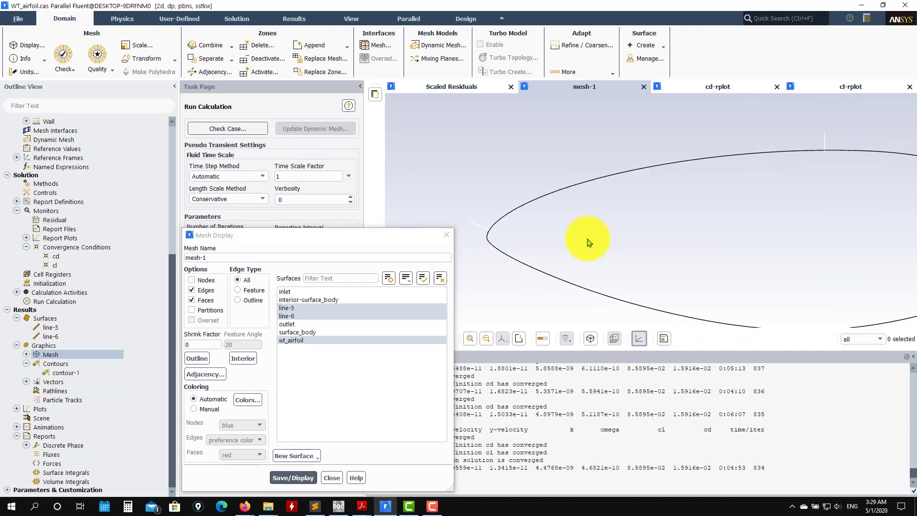
scroll(489, 236, up, 2)
scroll(405, 206, up, 2)
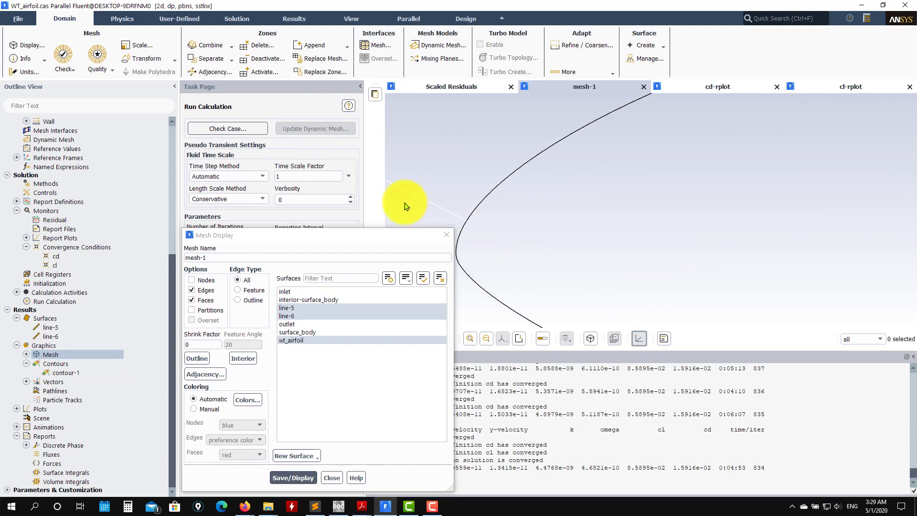
scroll(505, 221, down, 3)
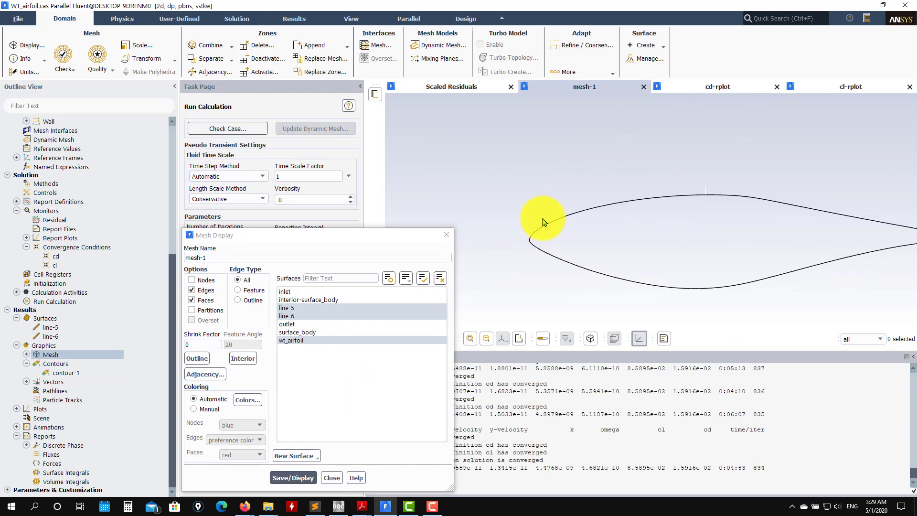
click(332, 478)
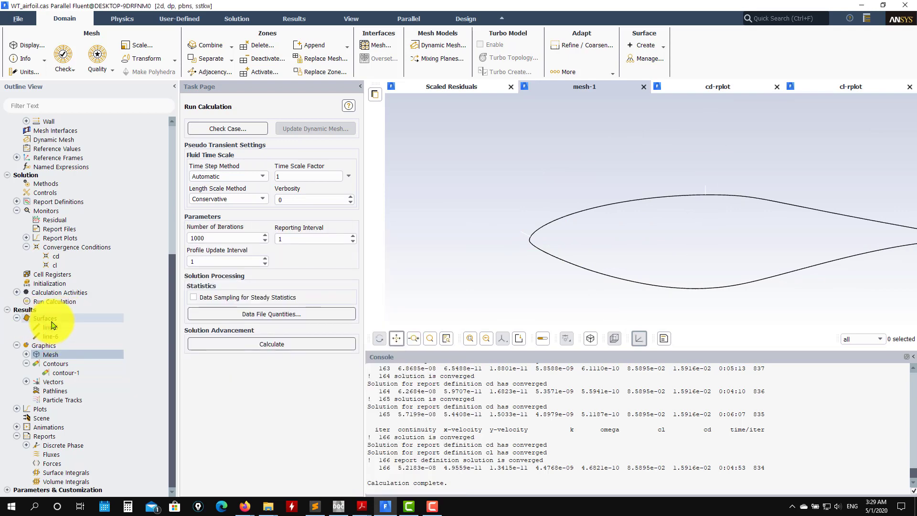
Check the end point coordinates of line-5 and line-6 in their surface definitions without changing them
double_click(49, 328)
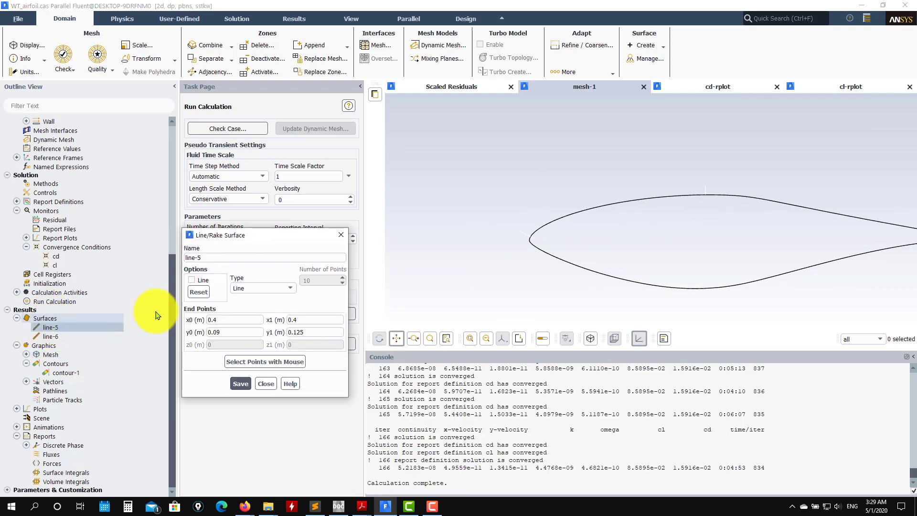
drag(266, 235, 305, 168)
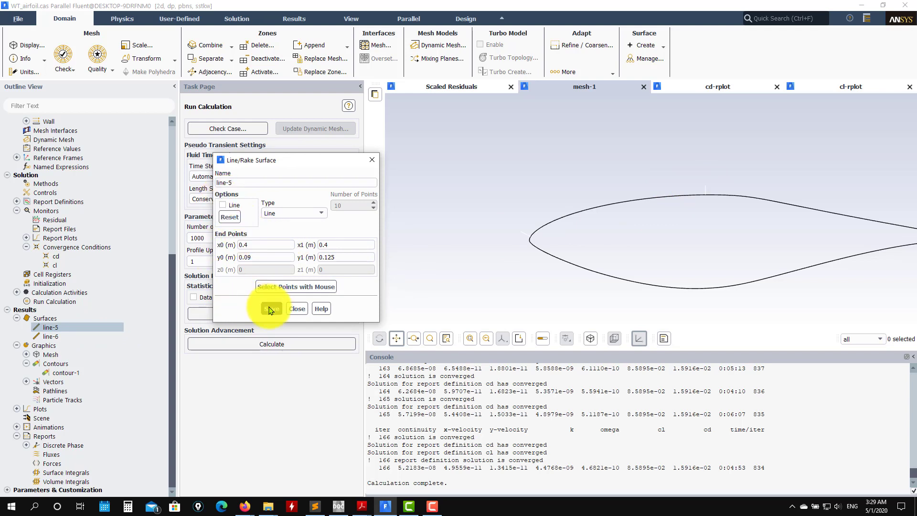
click(295, 310)
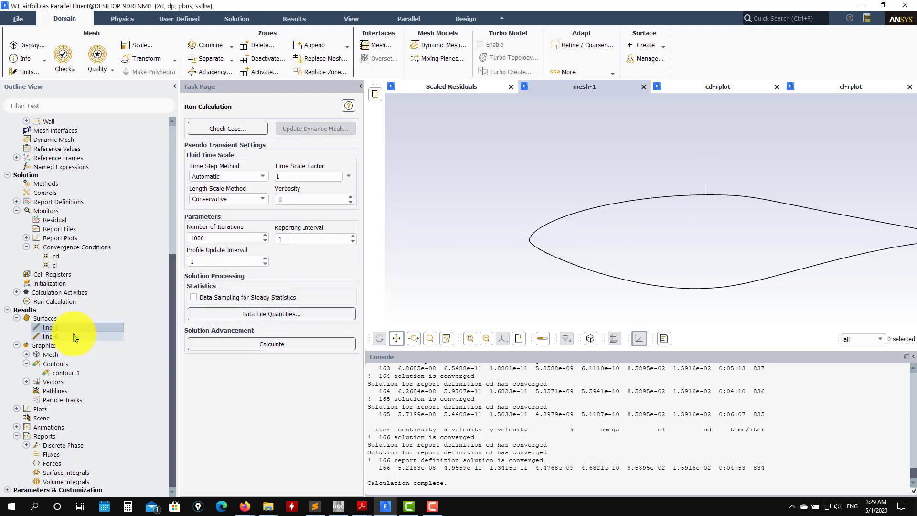
double_click(72, 337)
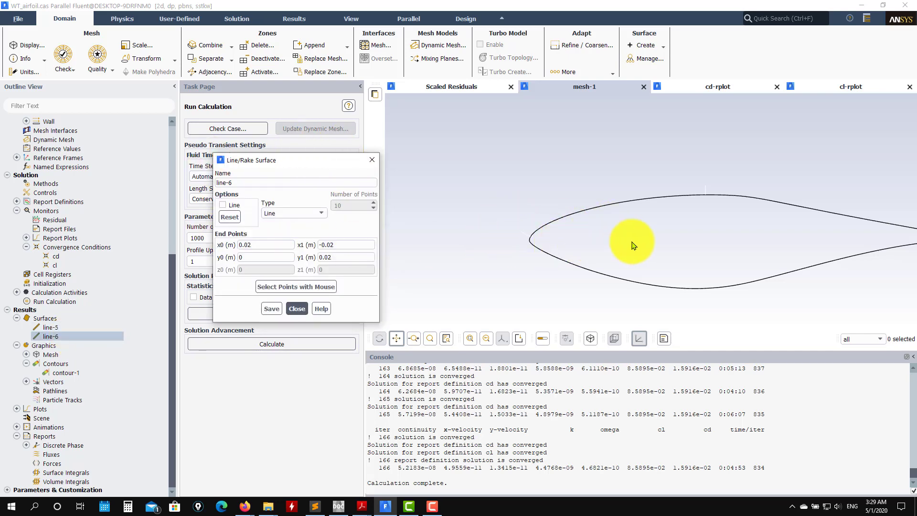
click(296, 309)
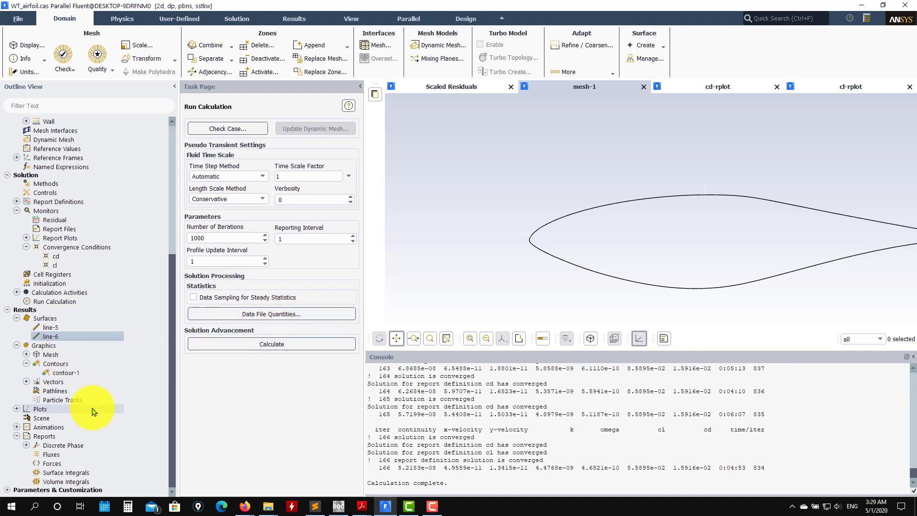
Open xy-plot-1 and plot Production of k against position along line-5
click(19, 408)
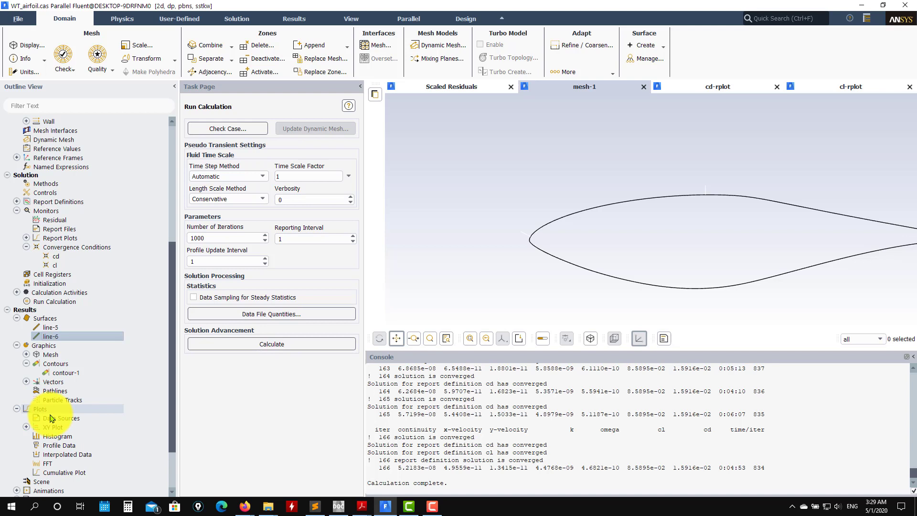
click(26, 428)
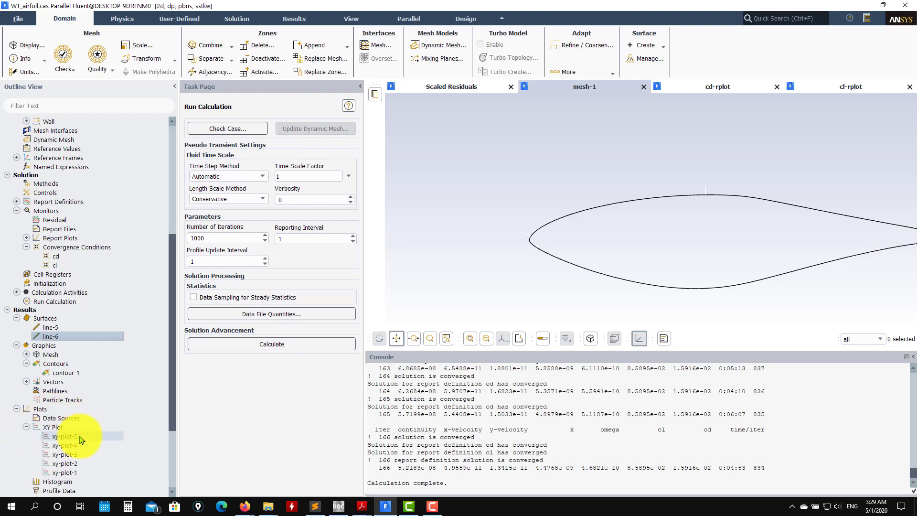
double_click(65, 473)
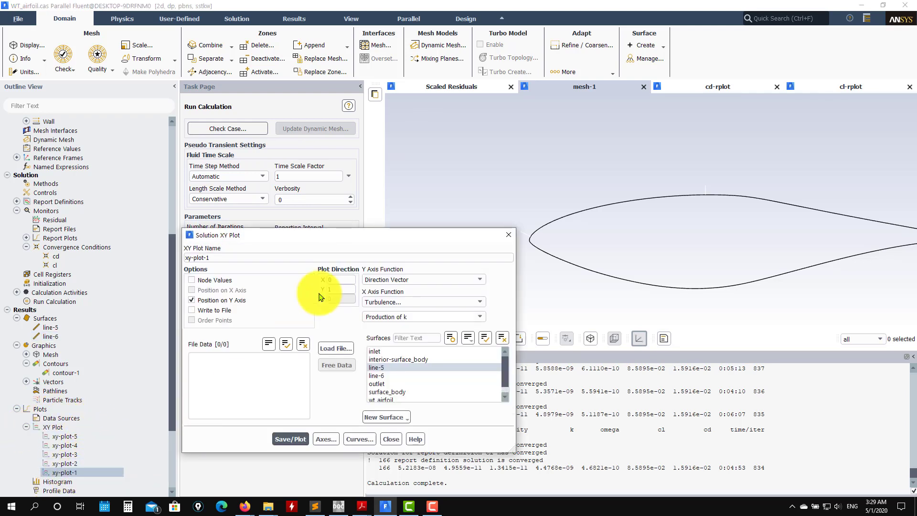
click(288, 440)
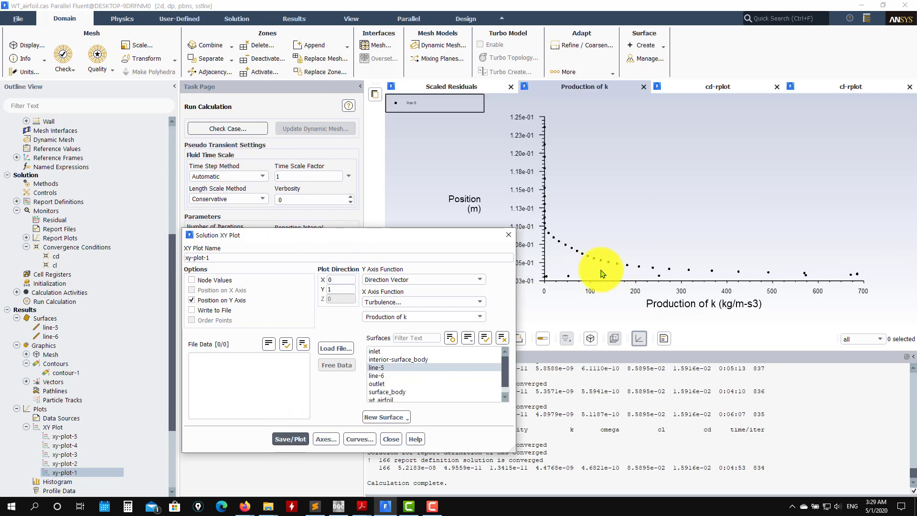
Give the xy-plot-1 curve the ---- line pattern, replot it and move the plot settings clear of the graph
click(360, 439)
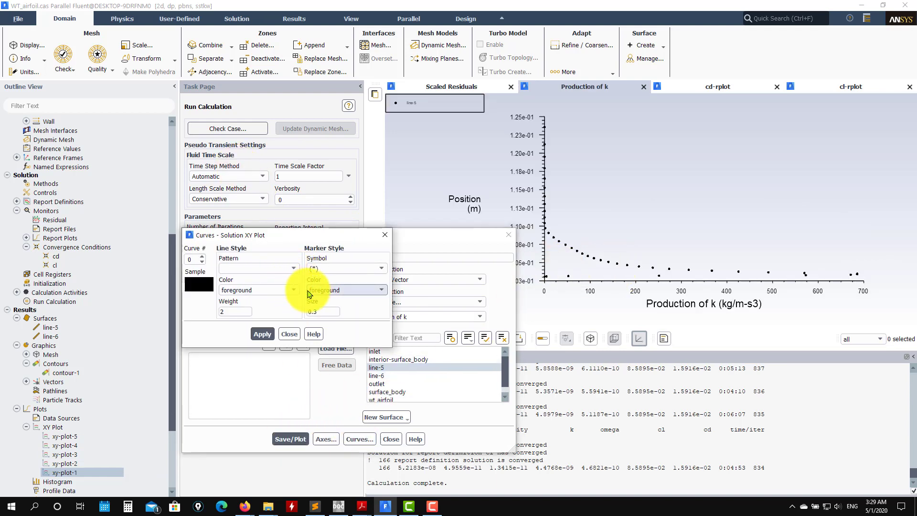
click(294, 268)
click(249, 282)
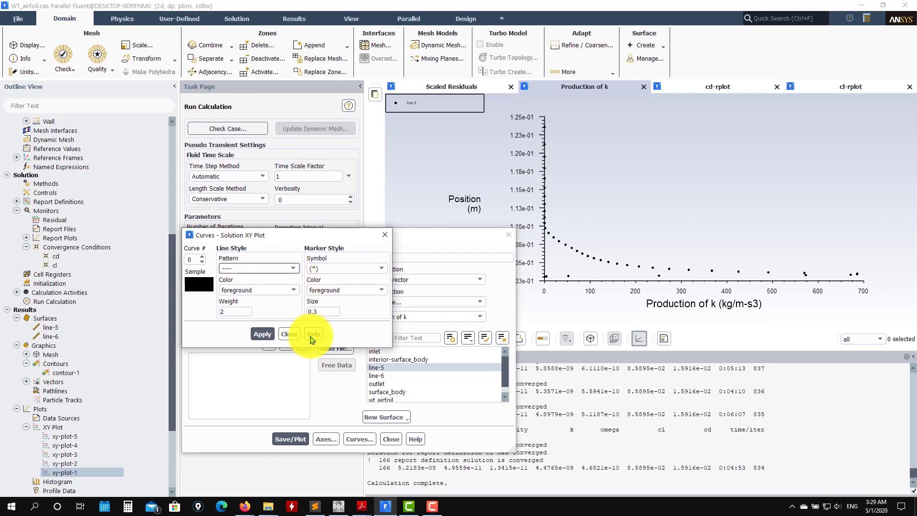
click(280, 336)
click(289, 334)
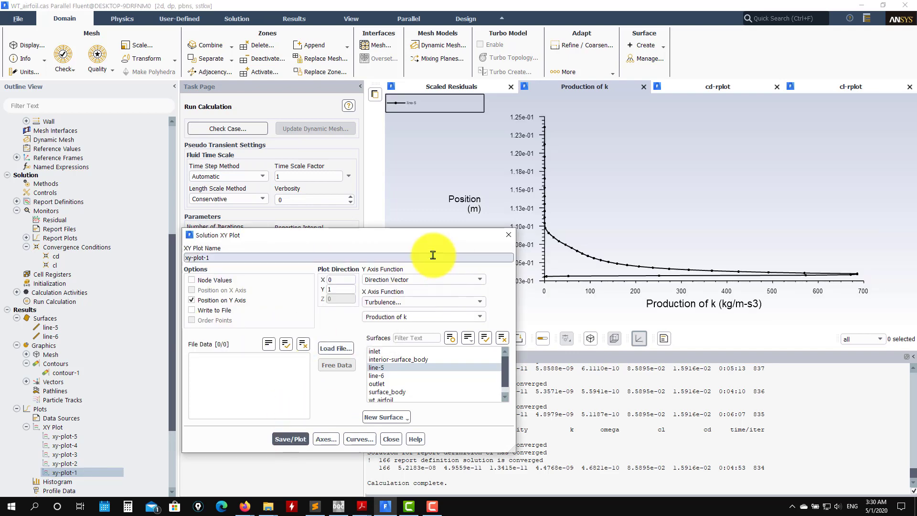
drag(462, 241, 361, 138)
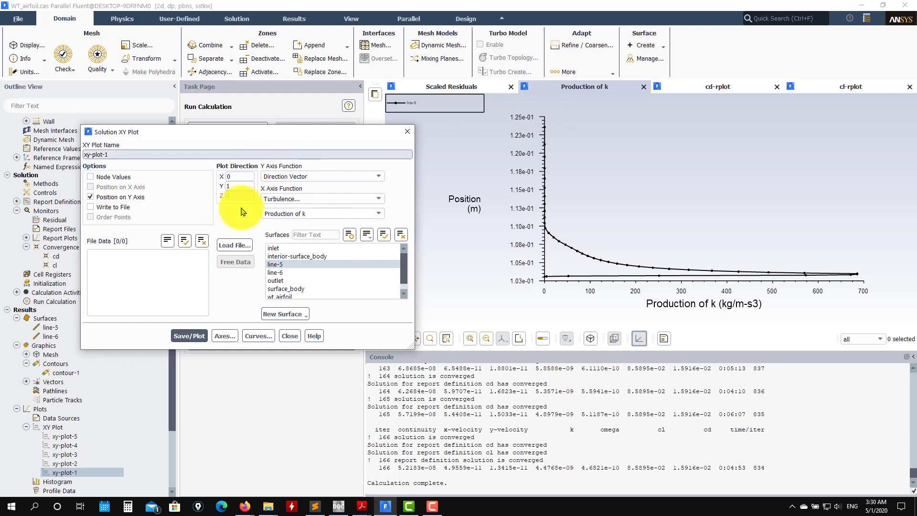
Plot Turbulent Dissipation Rate (Epsilon) along line-5 with xy-plot-2, using the ---- line pattern for its curve, and close the settings
click(68, 464)
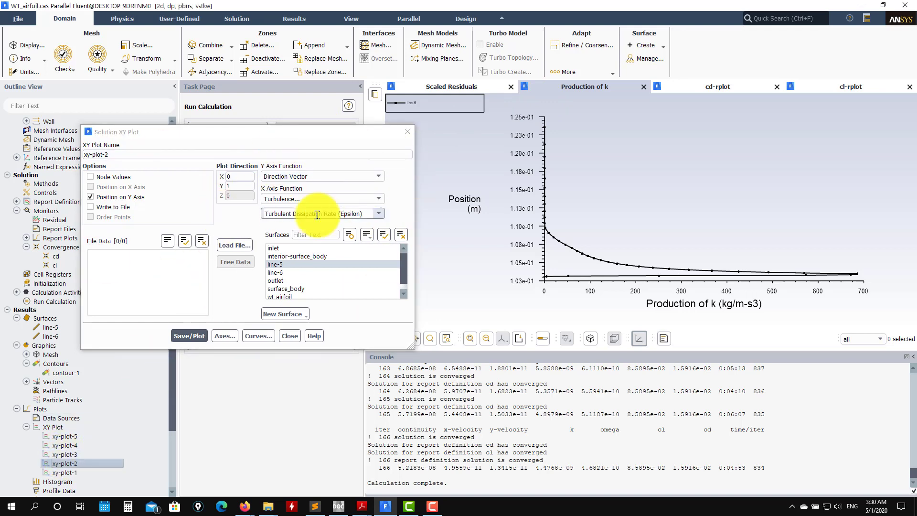
click(190, 336)
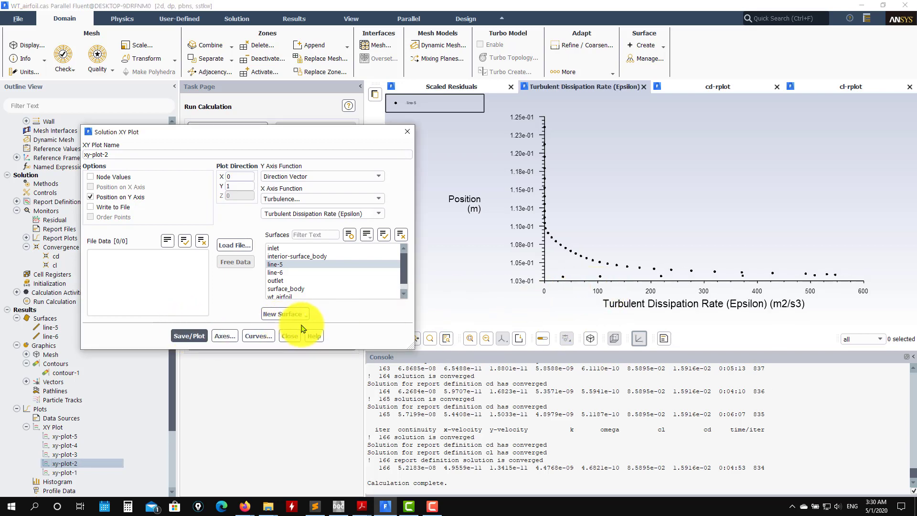
click(257, 337)
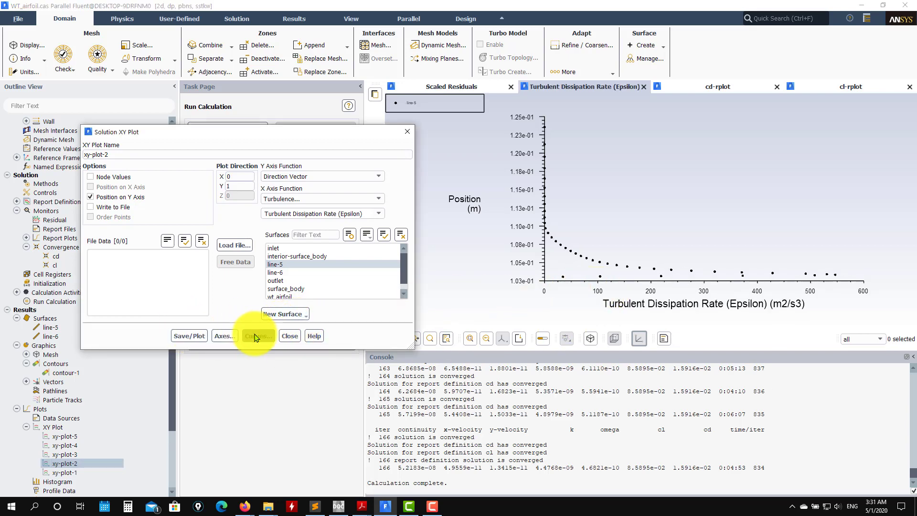
click(267, 268)
click(256, 277)
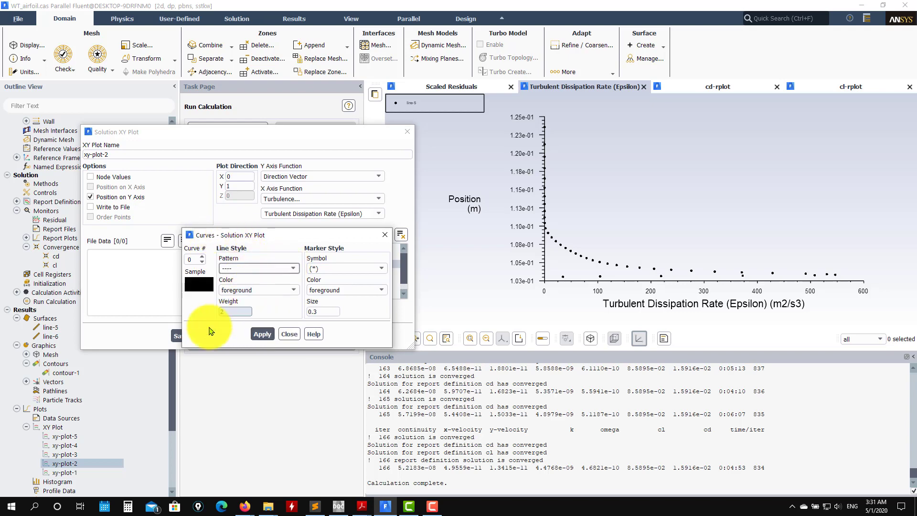
click(262, 334)
click(290, 334)
click(187, 336)
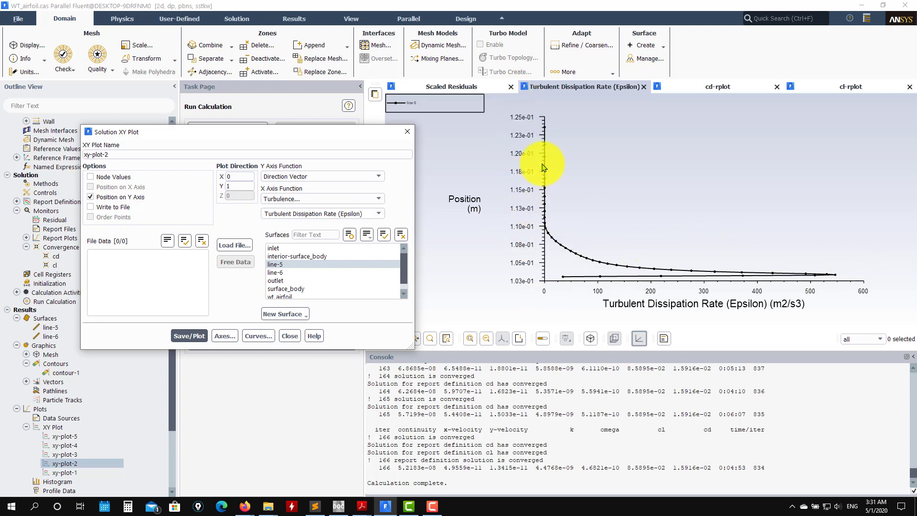
click(289, 336)
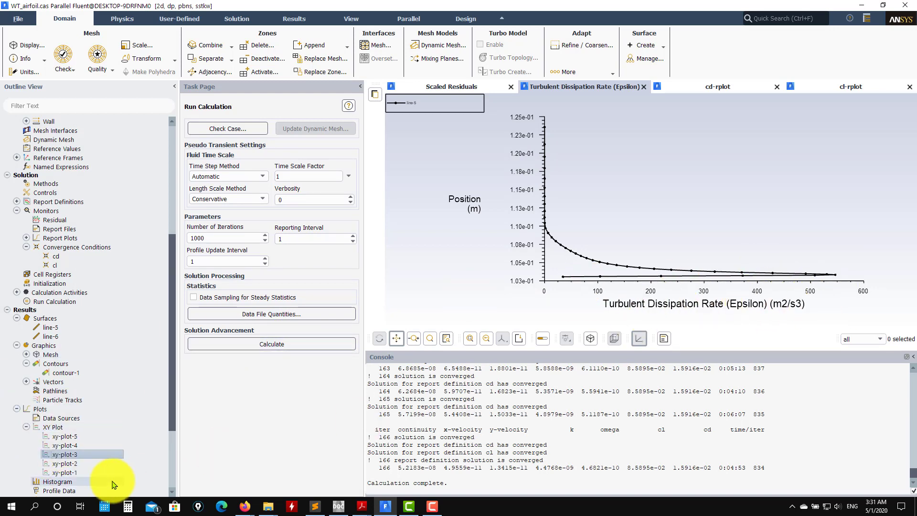
Plot Velocity Magnitude against curve length along line-6 with xy-plot-3 and along line-5 with xy-plot-4
double_click(81, 457)
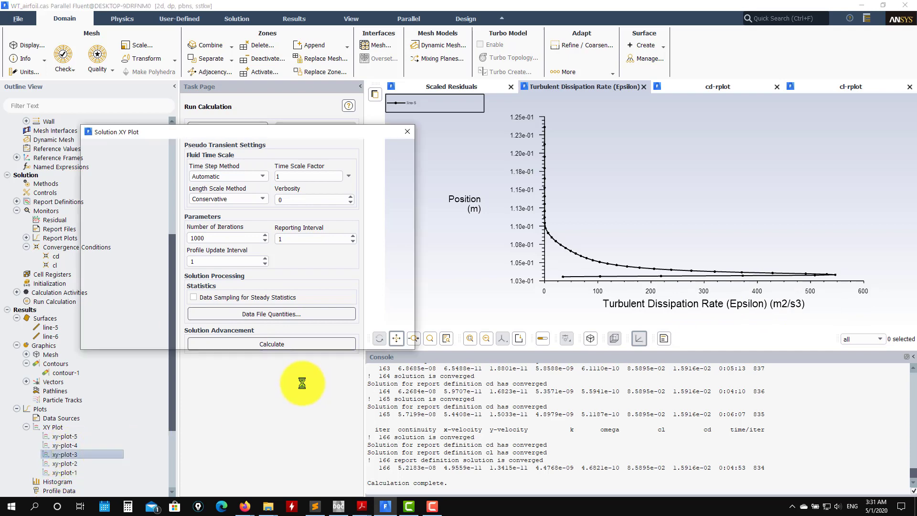
click(186, 336)
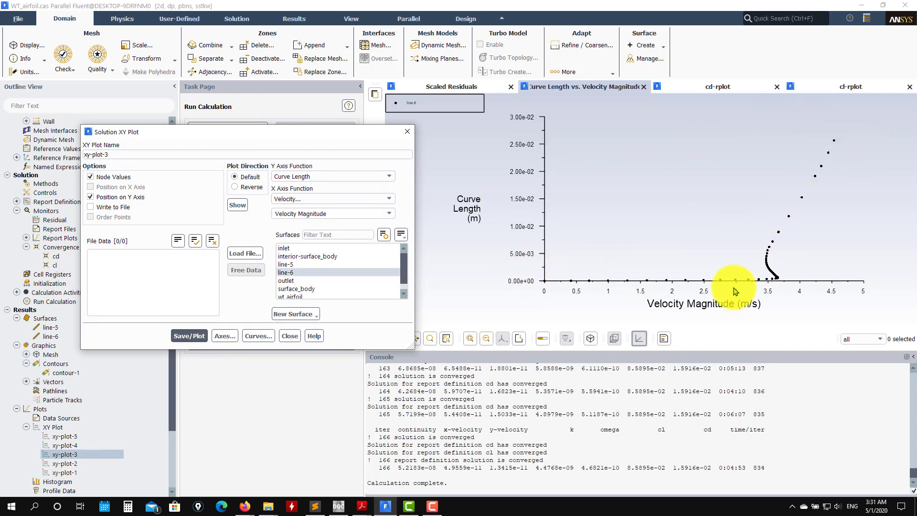
click(290, 336)
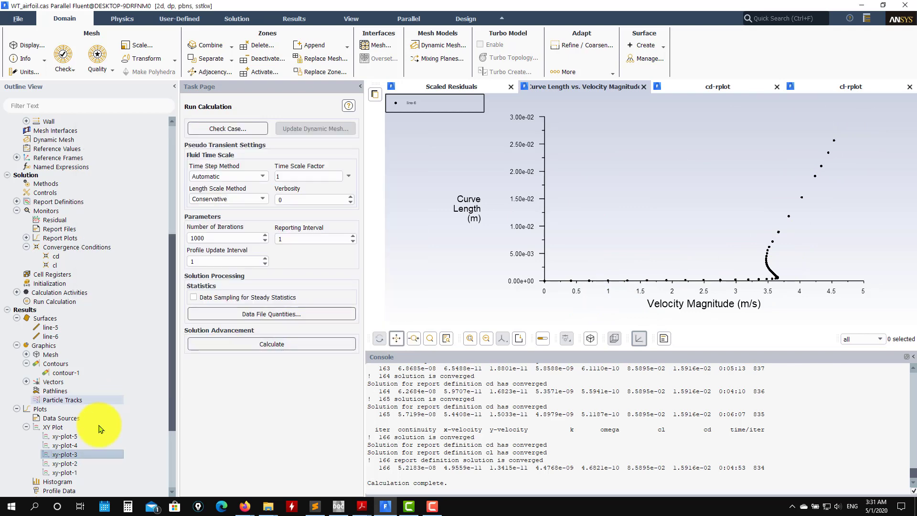
double_click(87, 445)
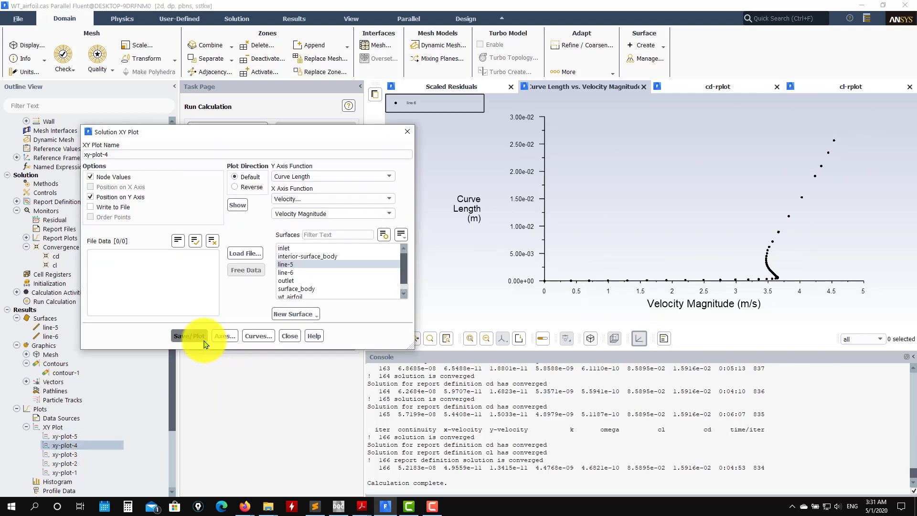
click(190, 336)
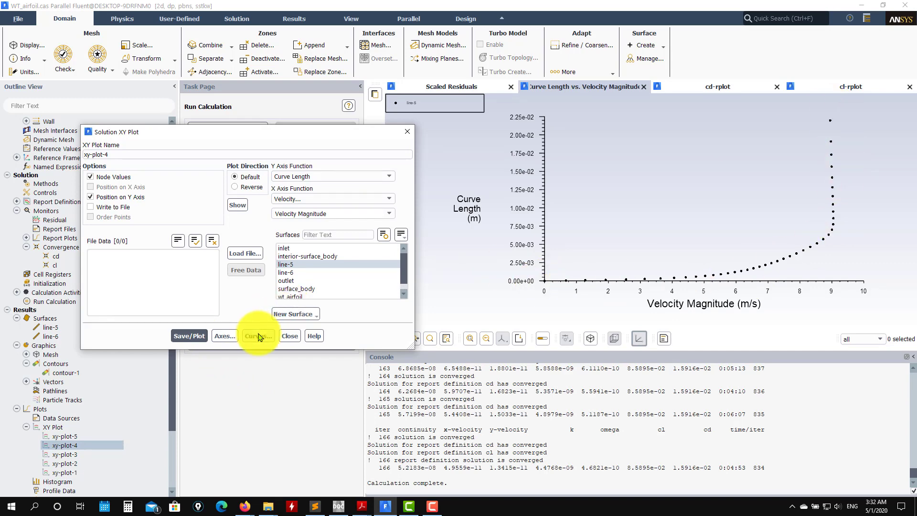
click(290, 335)
Plot X-Wall Shear Stress over wt_airfoil with xy-plot-5 and close the plot settings
double_click(65, 436)
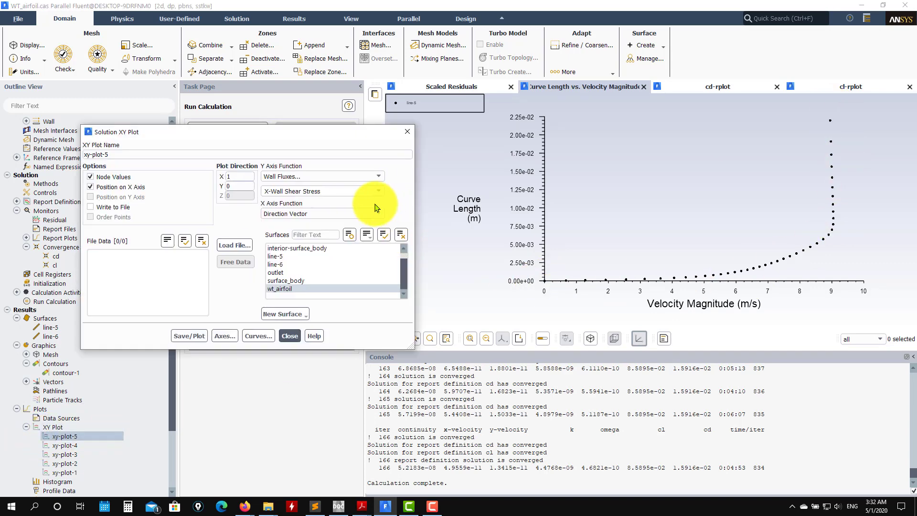
click(193, 335)
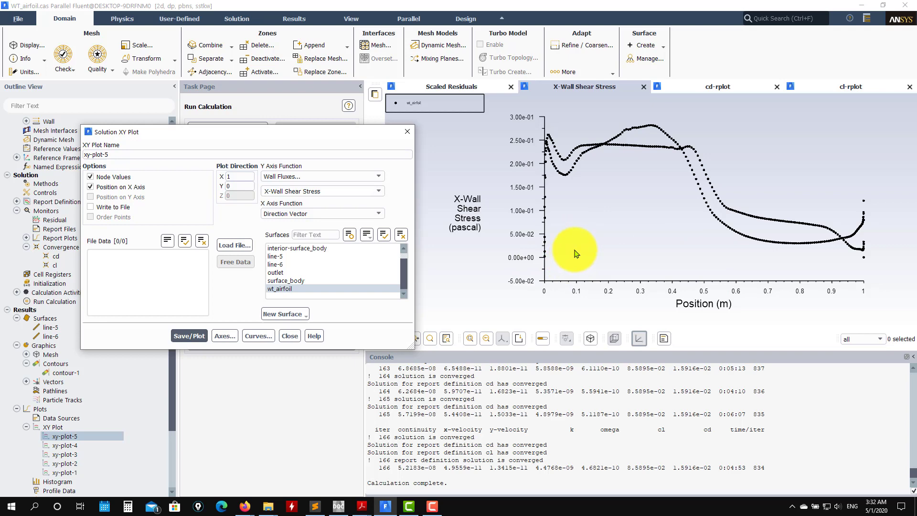
click(287, 336)
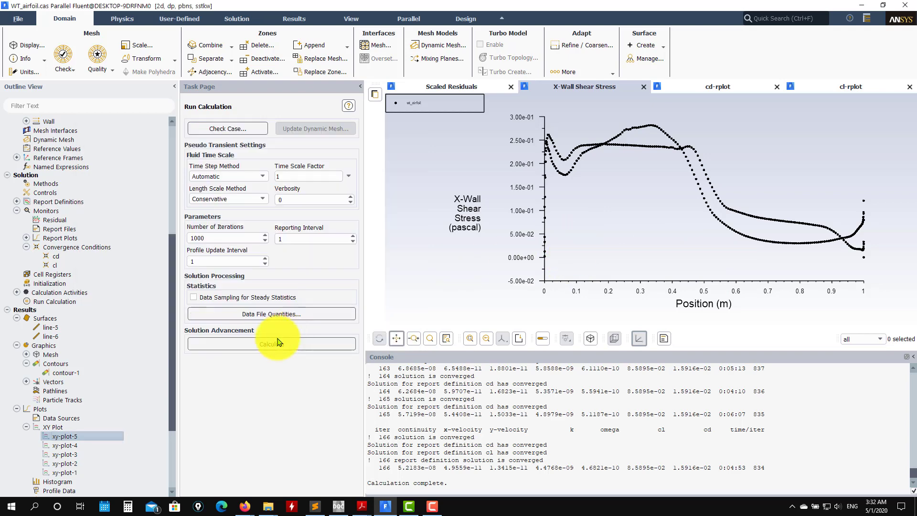
Display contour-1 of Velocity Magnitude again, view the flow around the whole airfoil and its wake, and close the contour settings
scroll(159, 447, down, 3)
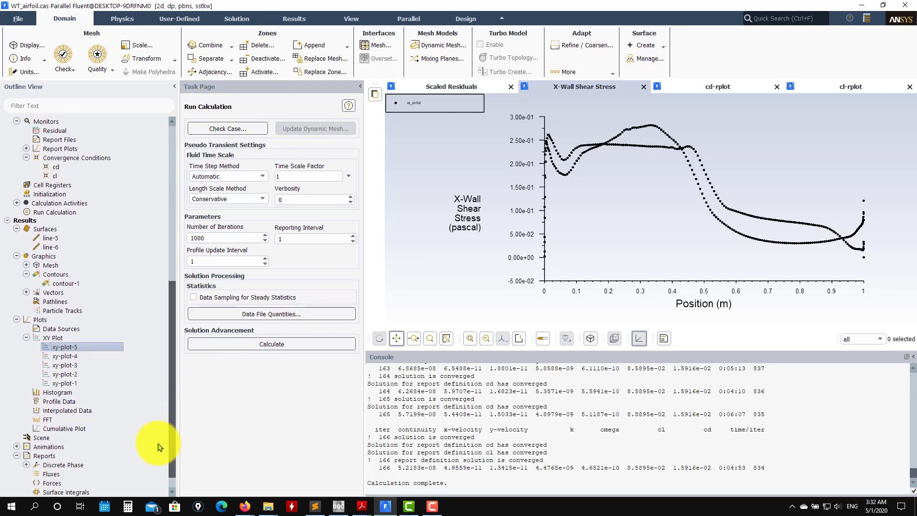
scroll(159, 447, up, 10)
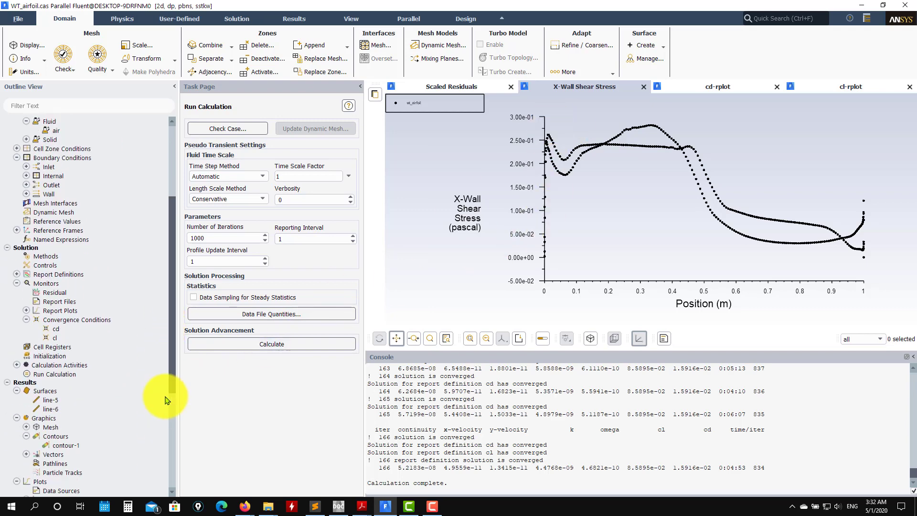
scroll(165, 403, down, 3)
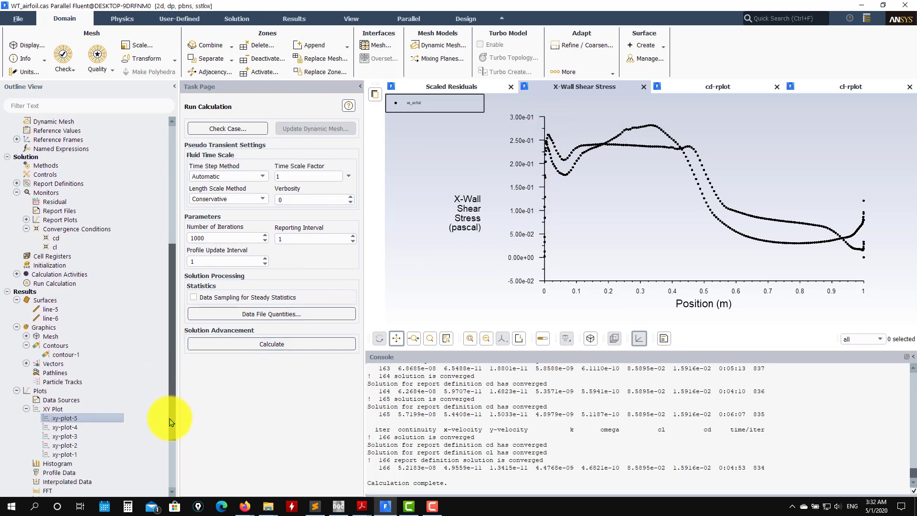
scroll(170, 422, down, 1)
drag(170, 423, 151, 466)
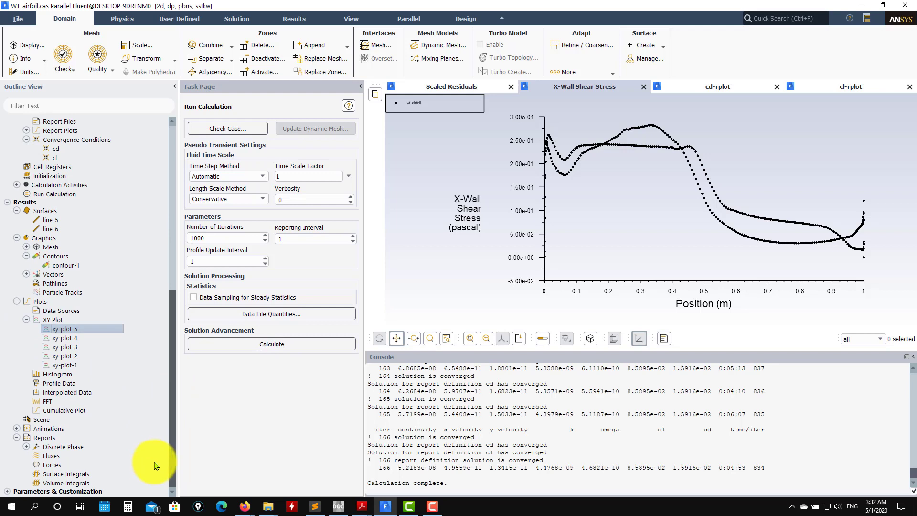
drag(154, 466, 172, 371)
double_click(62, 418)
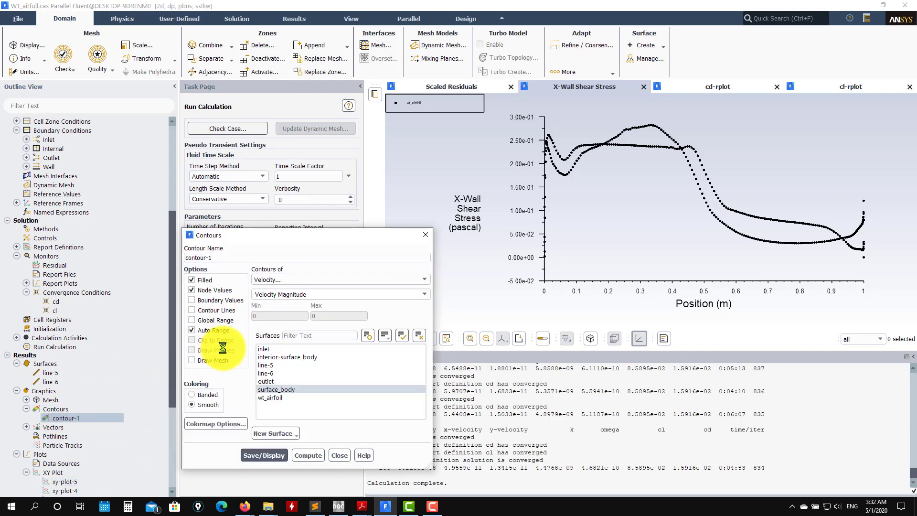
click(263, 456)
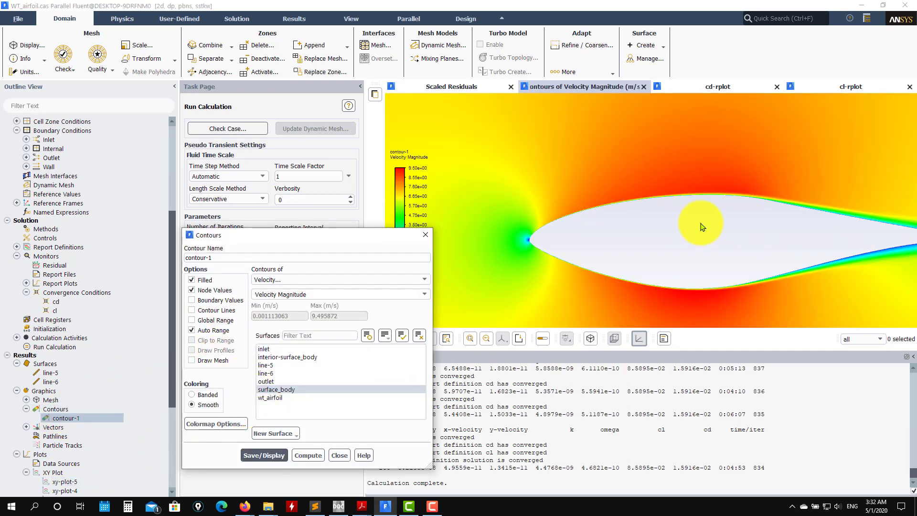
drag(750, 253, 588, 250)
scroll(616, 258, down, 3)
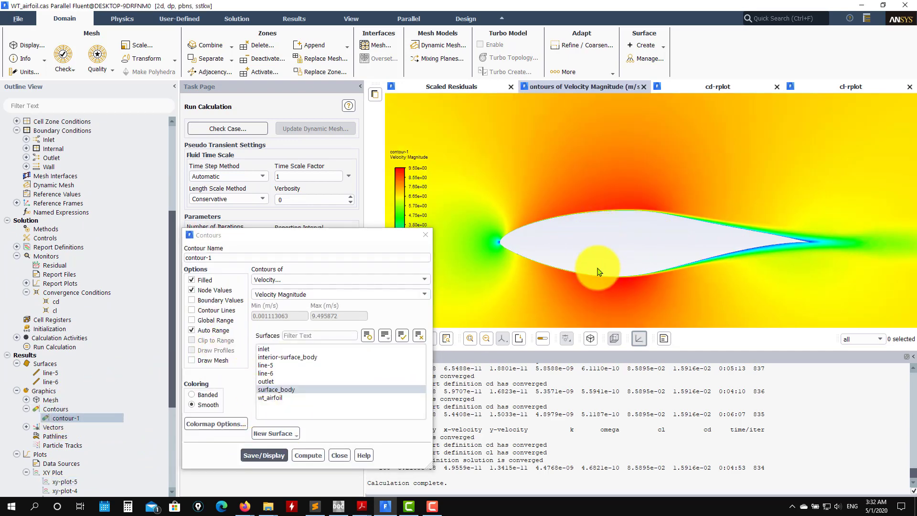
click(336, 456)
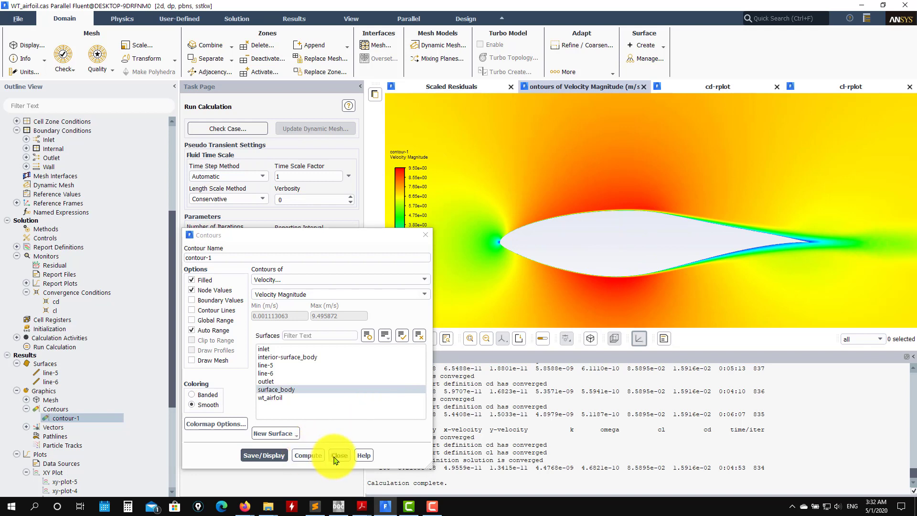